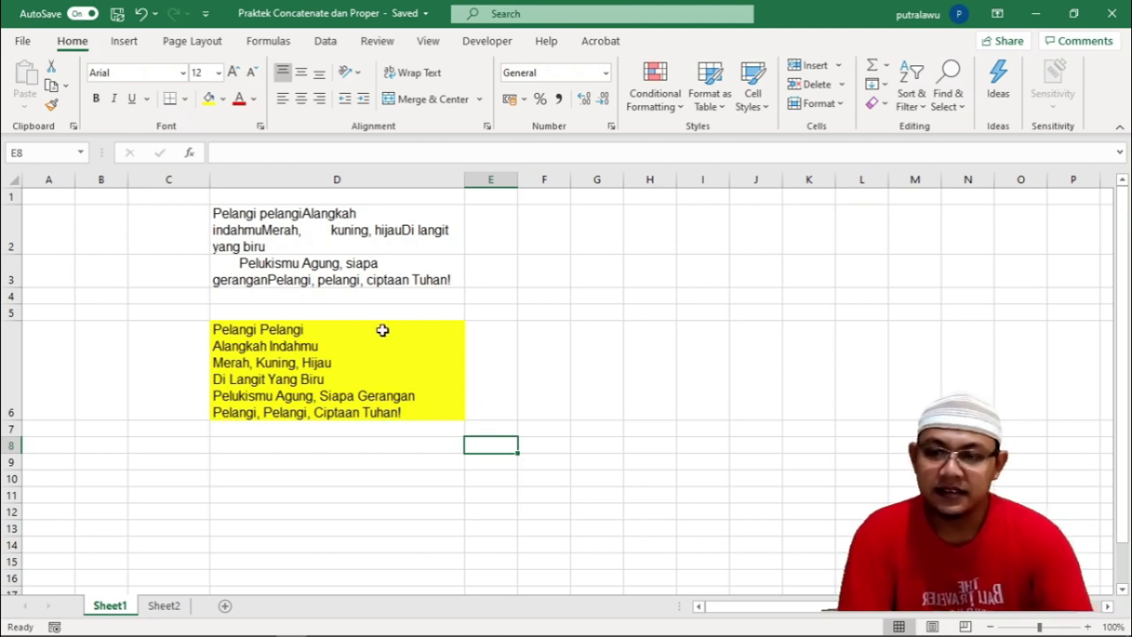
Examine the unformatted lyric text in D2 and D3 and the desired tidy version in the yellow cell D6
left_click(332, 232)
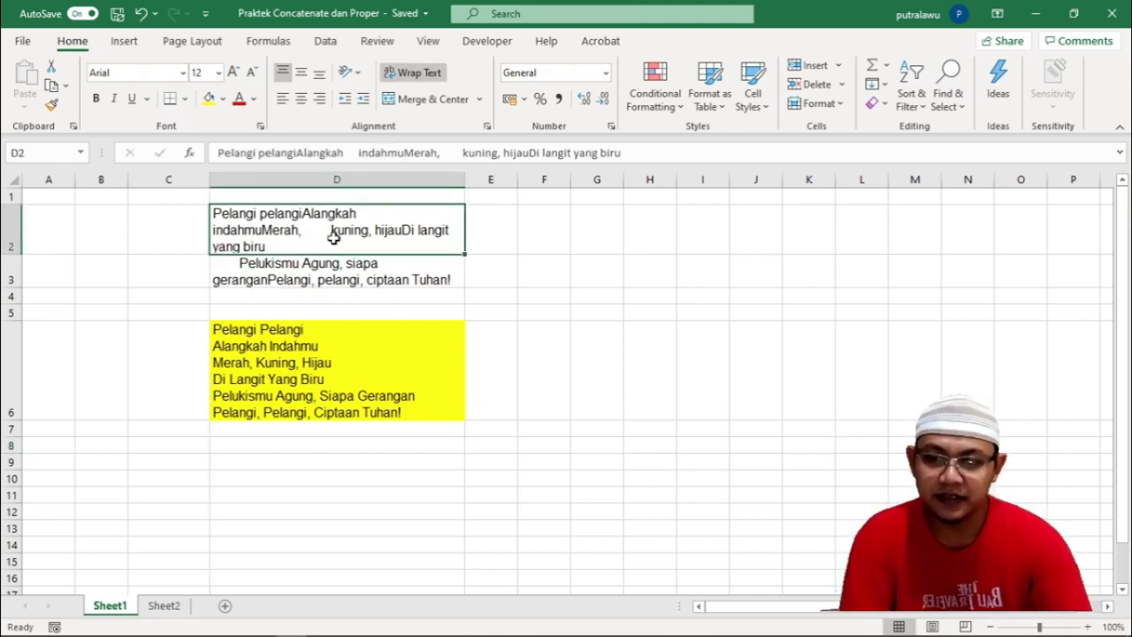
left_click(332, 275)
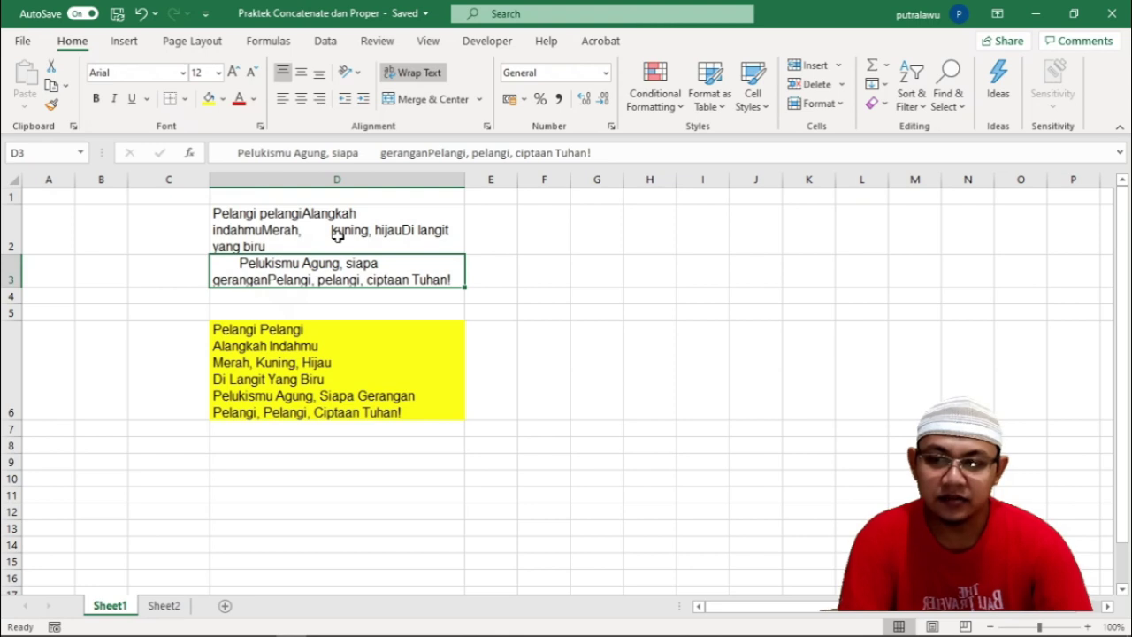
left_click(337, 235)
left_click(330, 266)
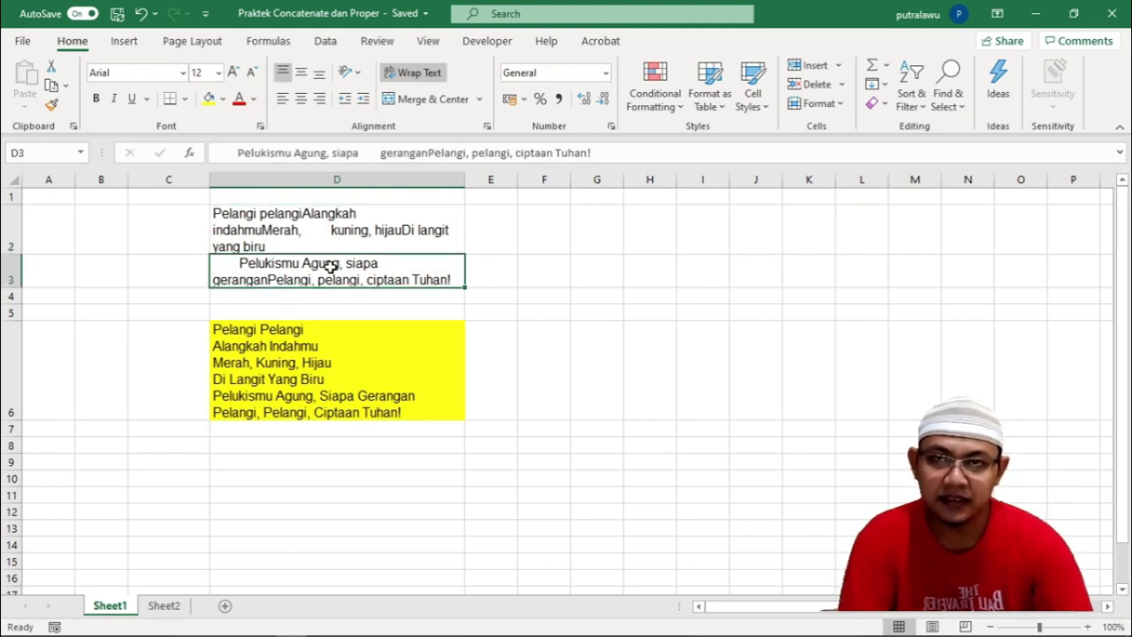
left_click(304, 378)
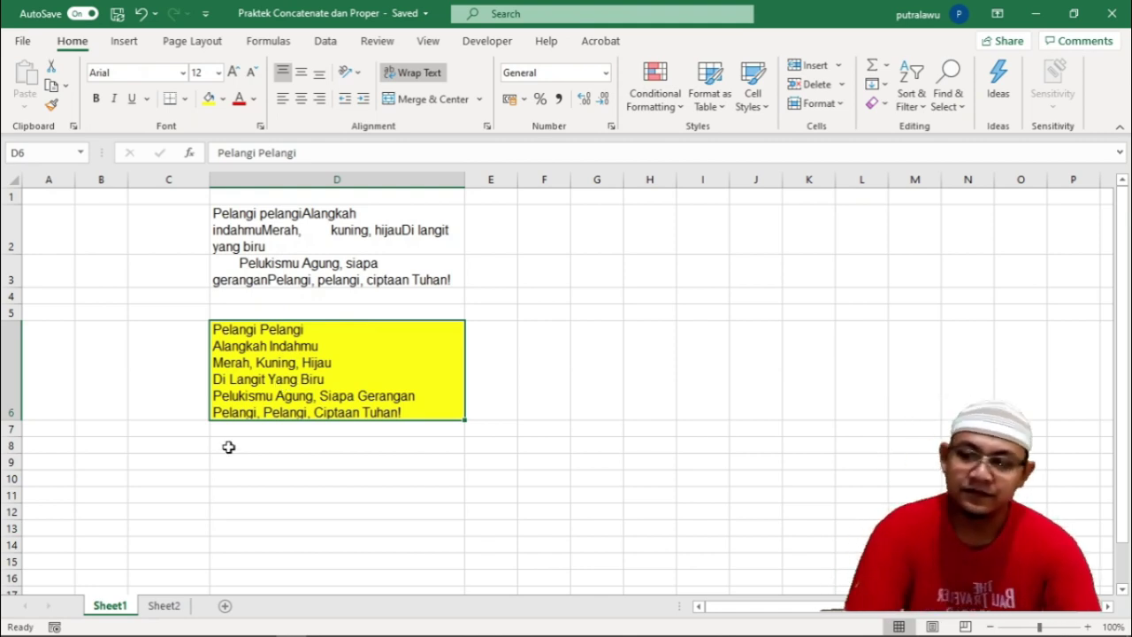
left_click(170, 448)
scroll(326, 511, "down", 1)
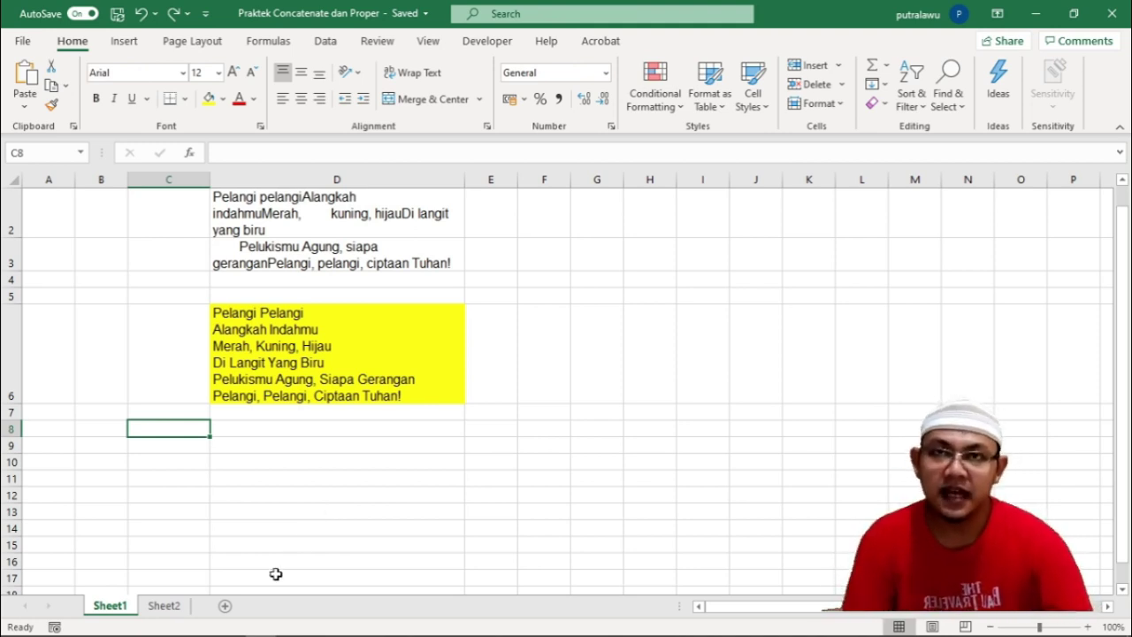
left_click(359, 219)
Remove the leading spaces before "Pelukismu Agung" in cell D3
left_click(339, 250)
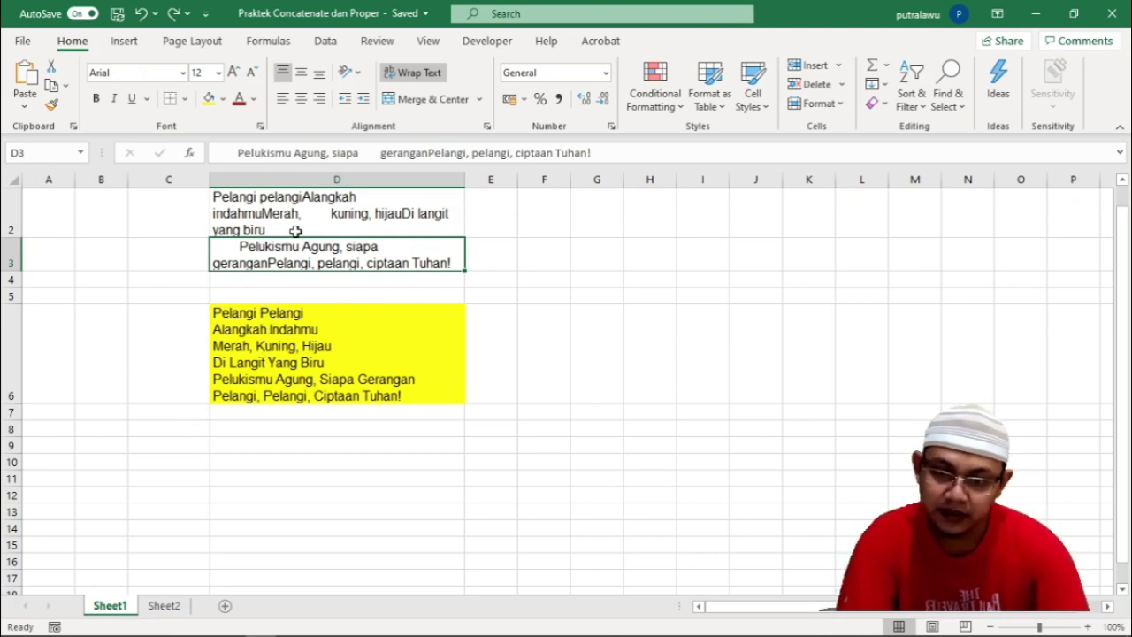
double_click(240, 250)
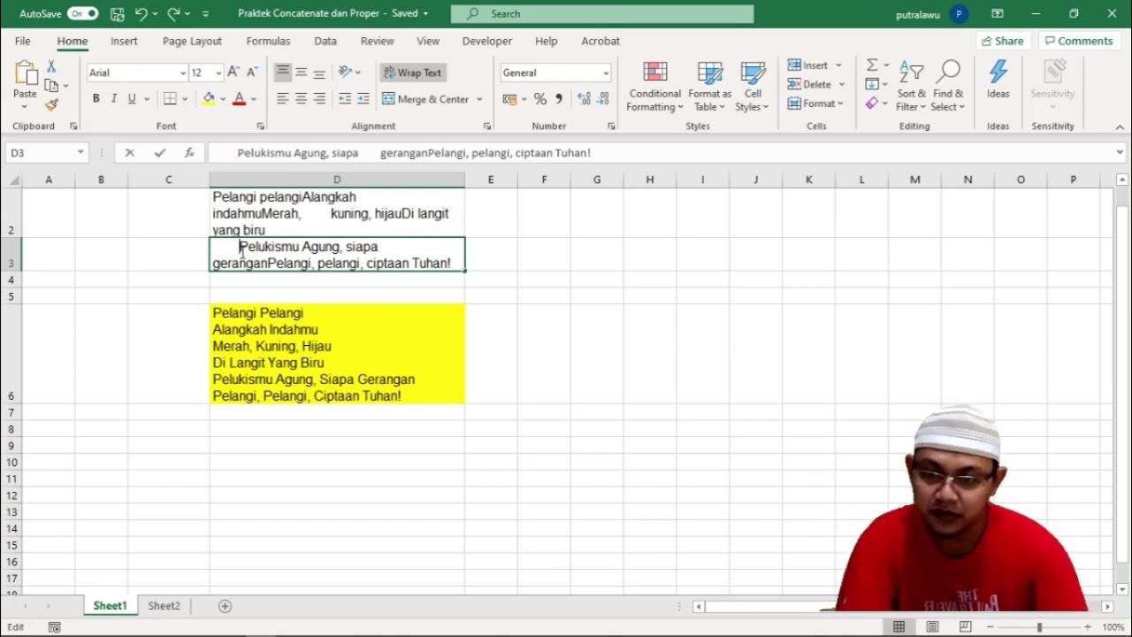
left_click_drag(239, 250, 207, 252)
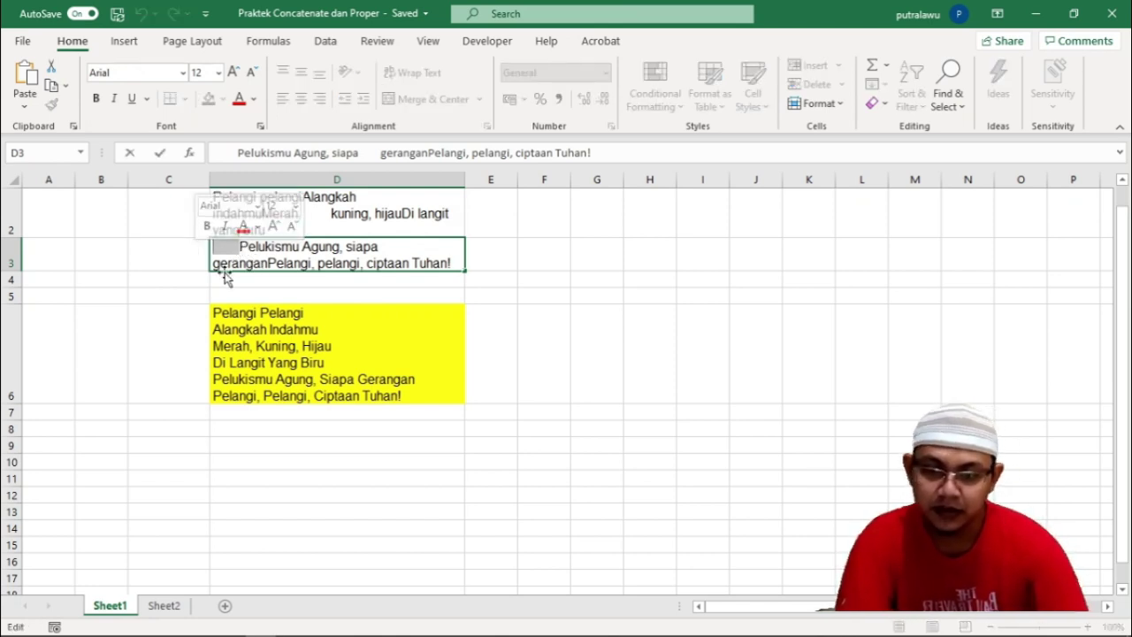
key("BackSpace")
key("Return")
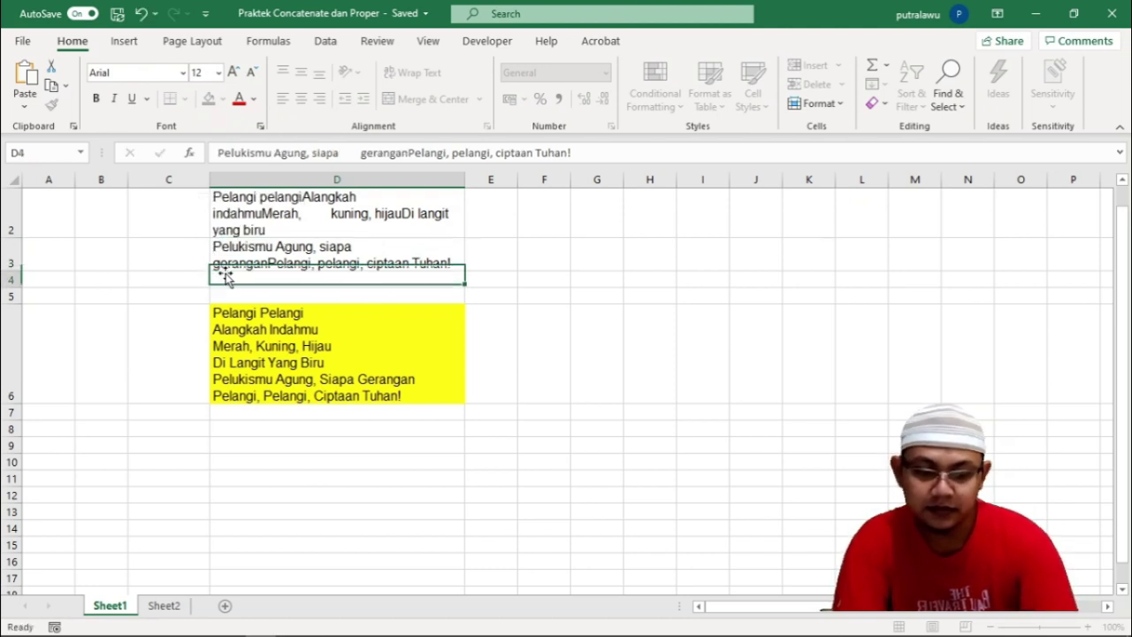
Label cell C8 with the text "concatenate"
left_click(177, 427)
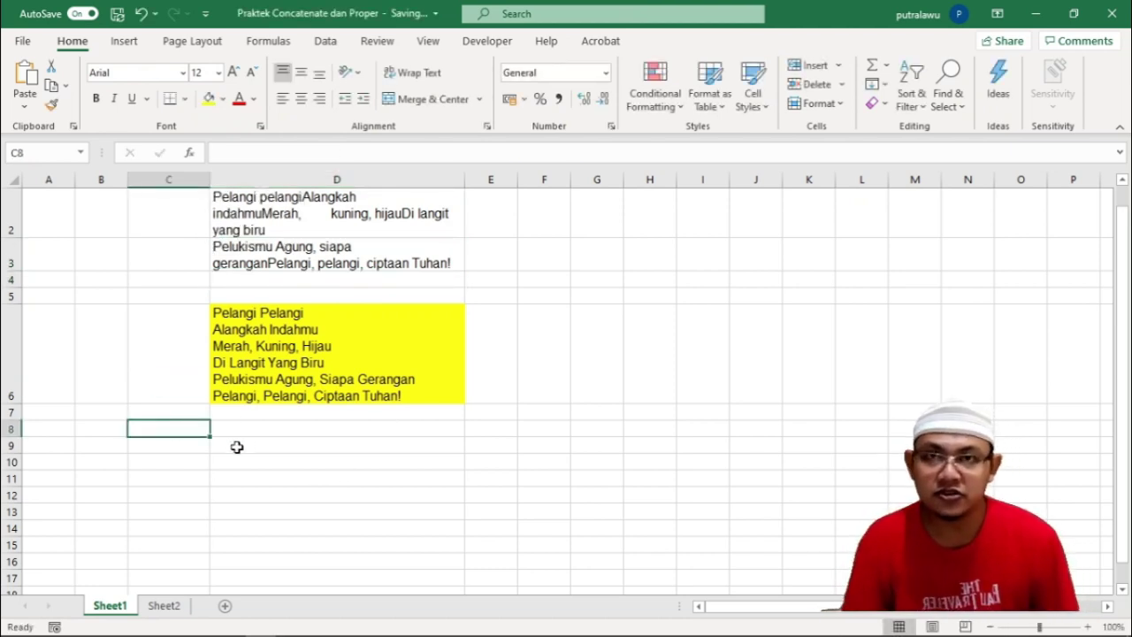
type("conc")
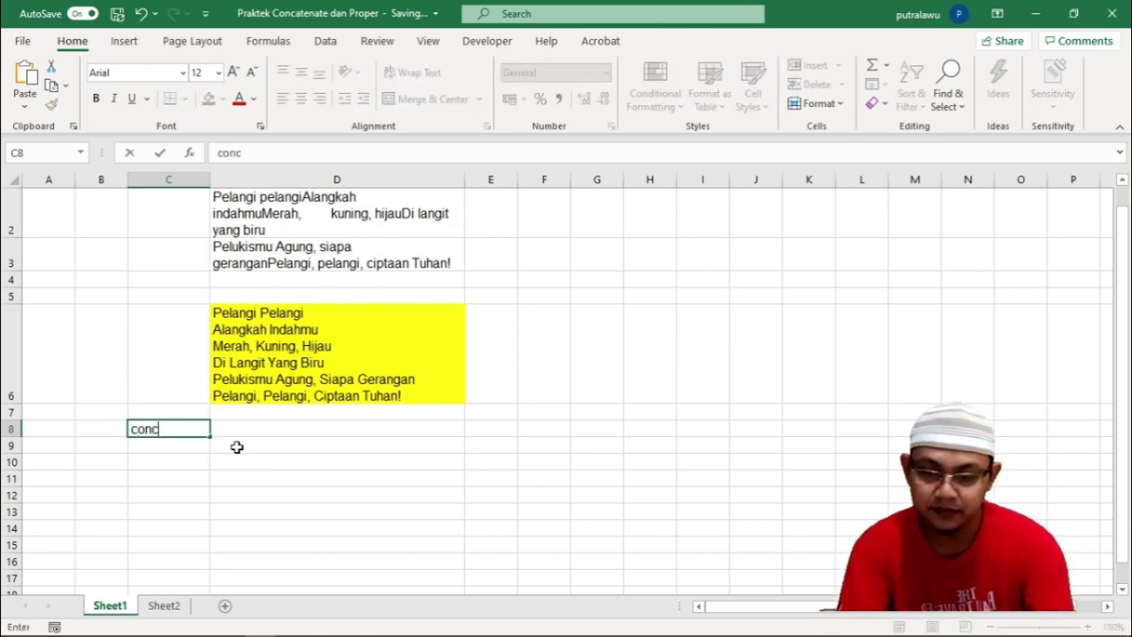
type("atenate")
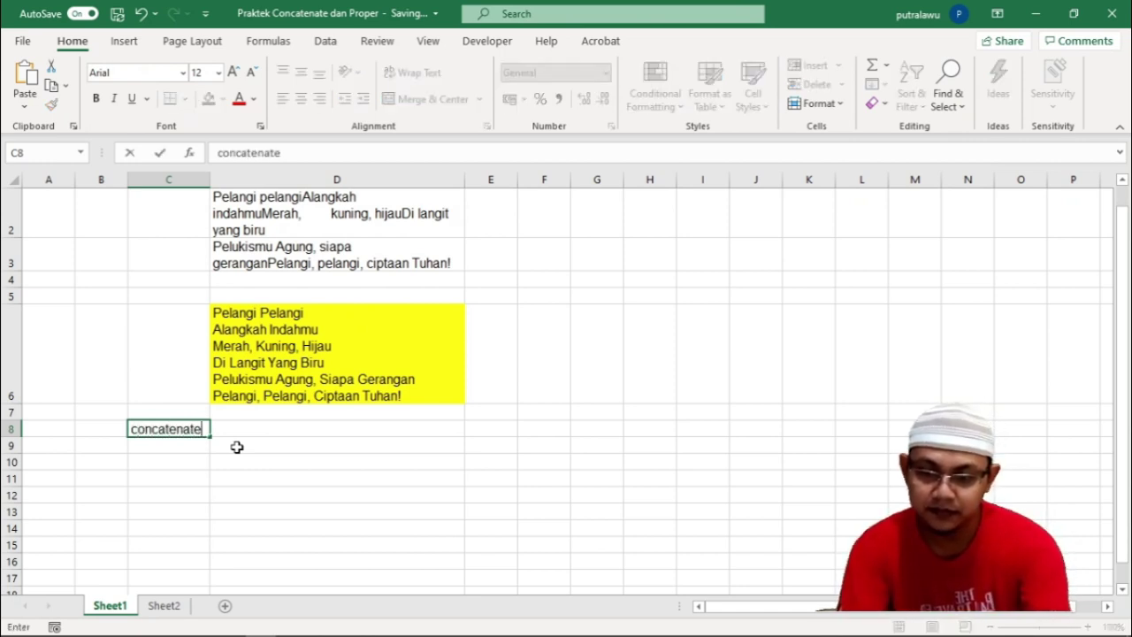
key("Return")
Try to enter =D2;D3) in cell D8, decline the suggested correction and return to editing the formula
key("Right")
key("Up")
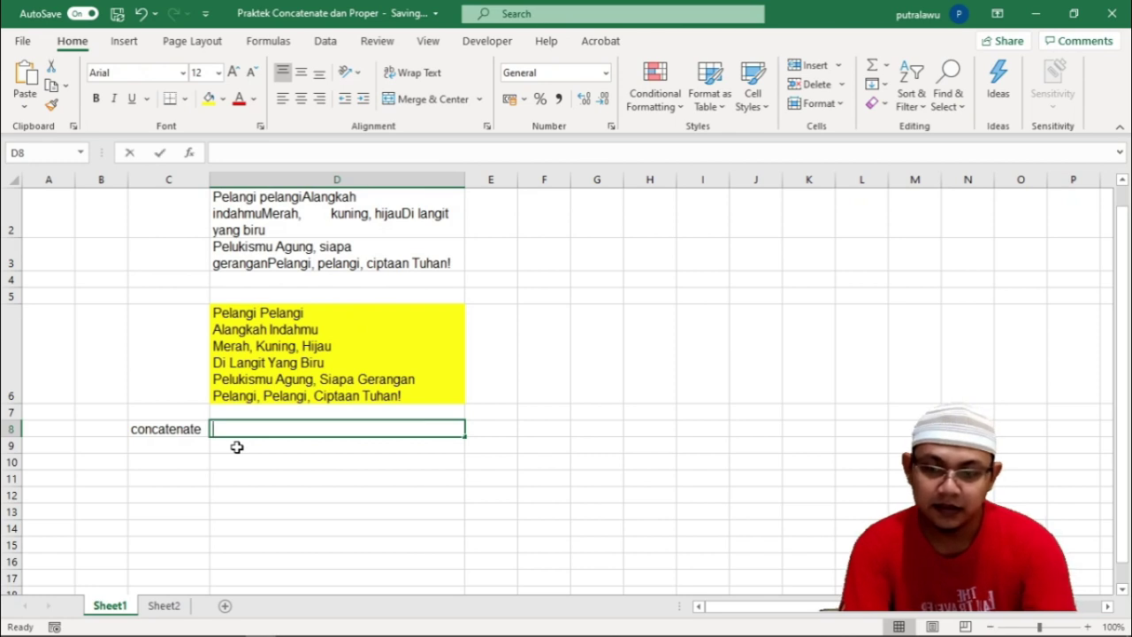
type("=")
left_click(254, 213)
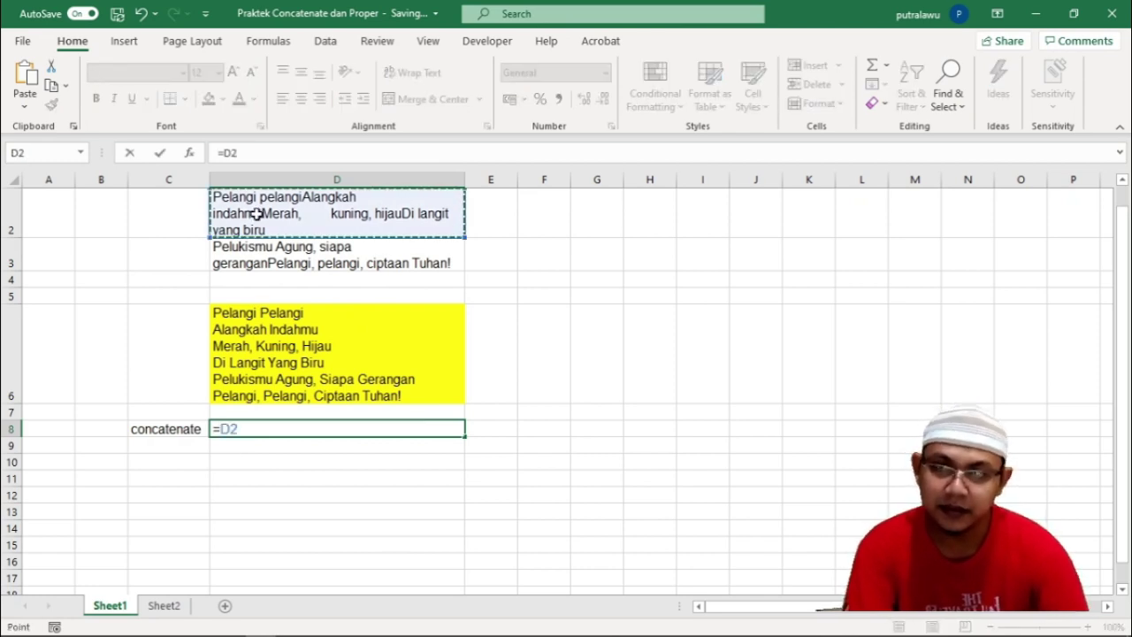
type(";")
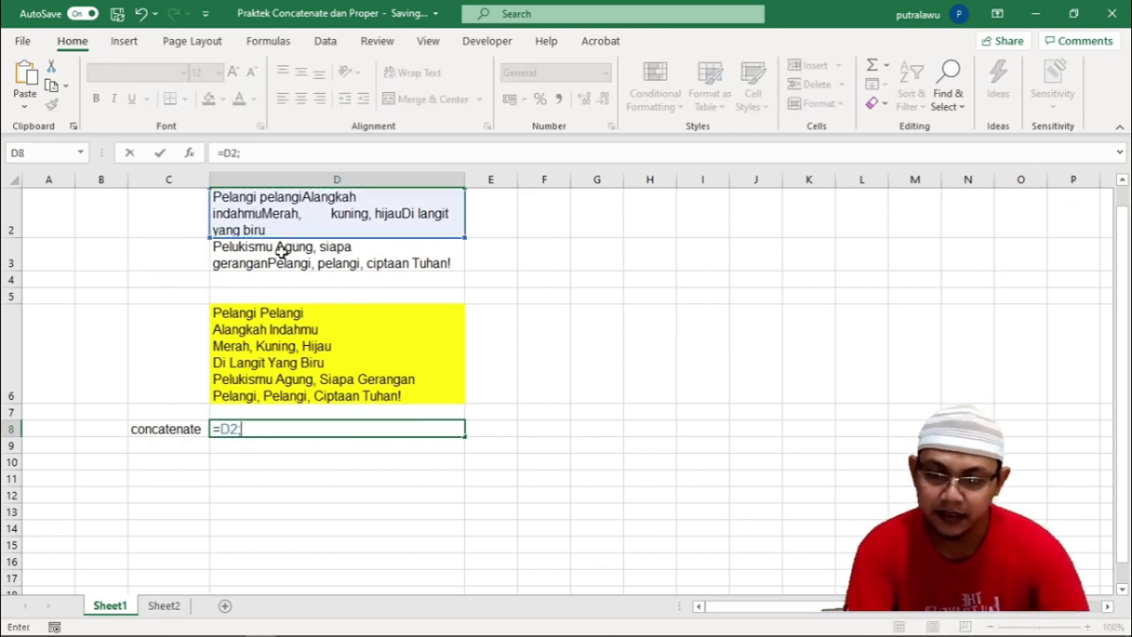
left_click(279, 251)
type(")")
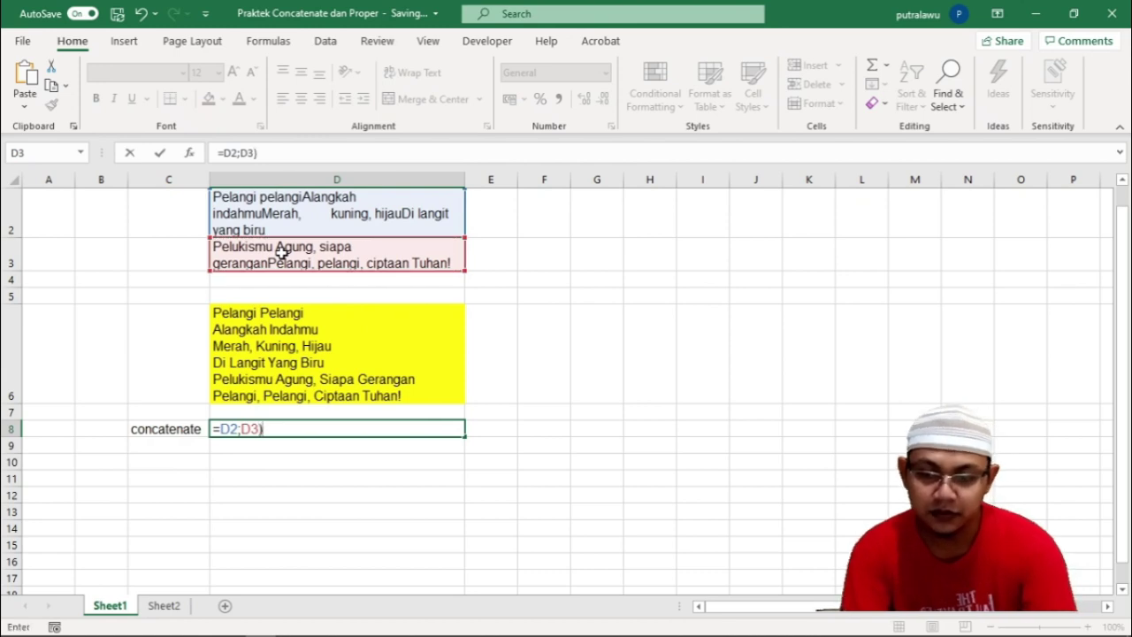
key("Return")
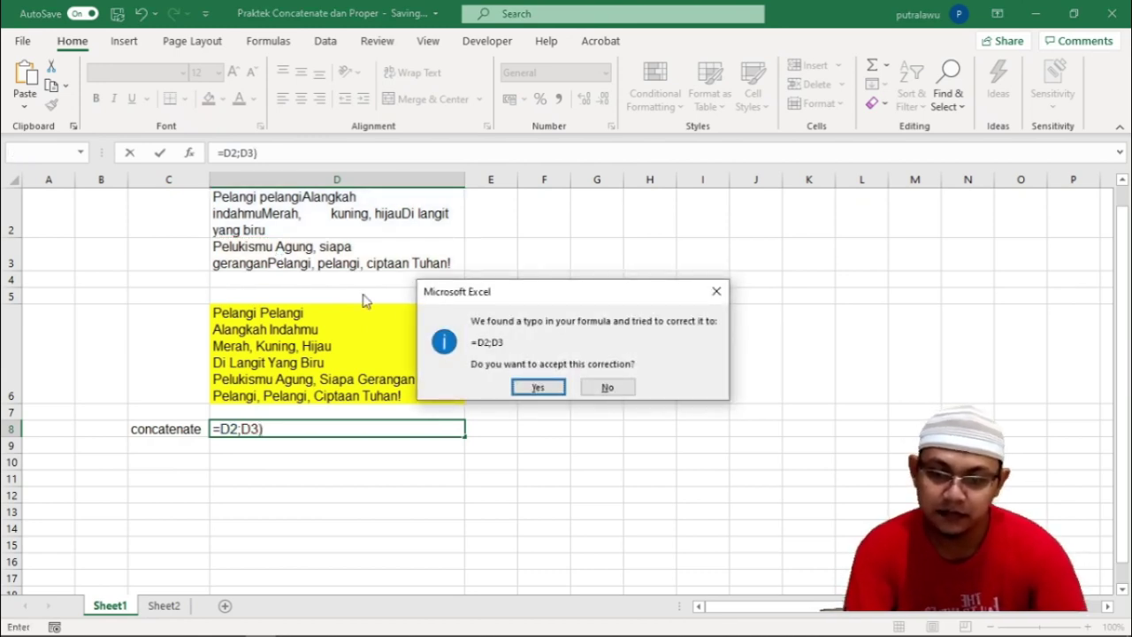
left_click(614, 388)
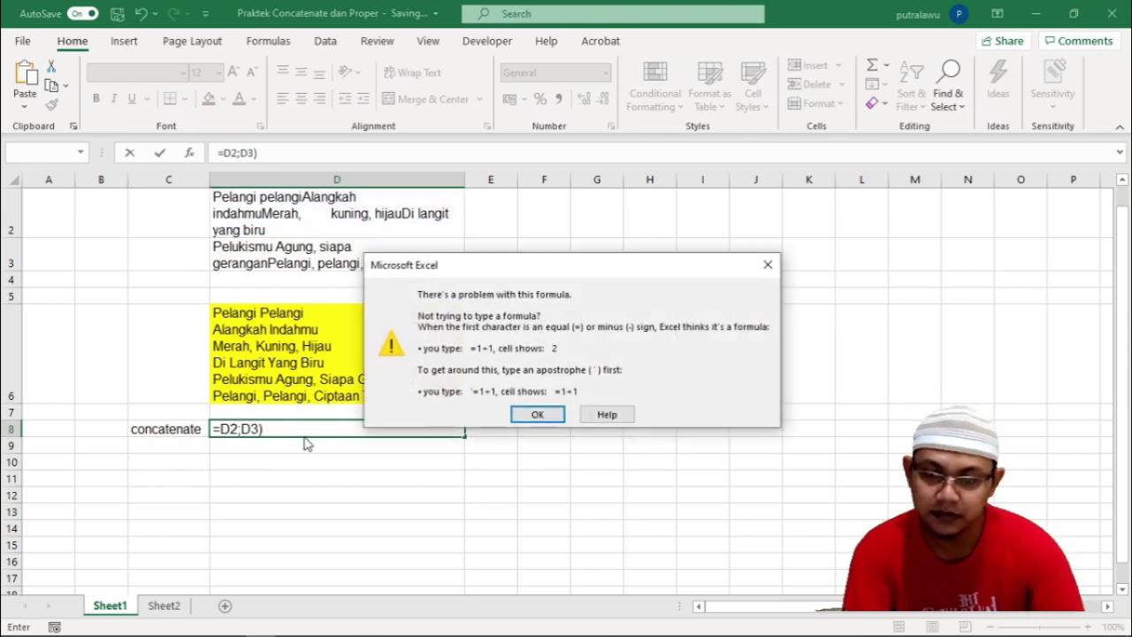
left_click(537, 414)
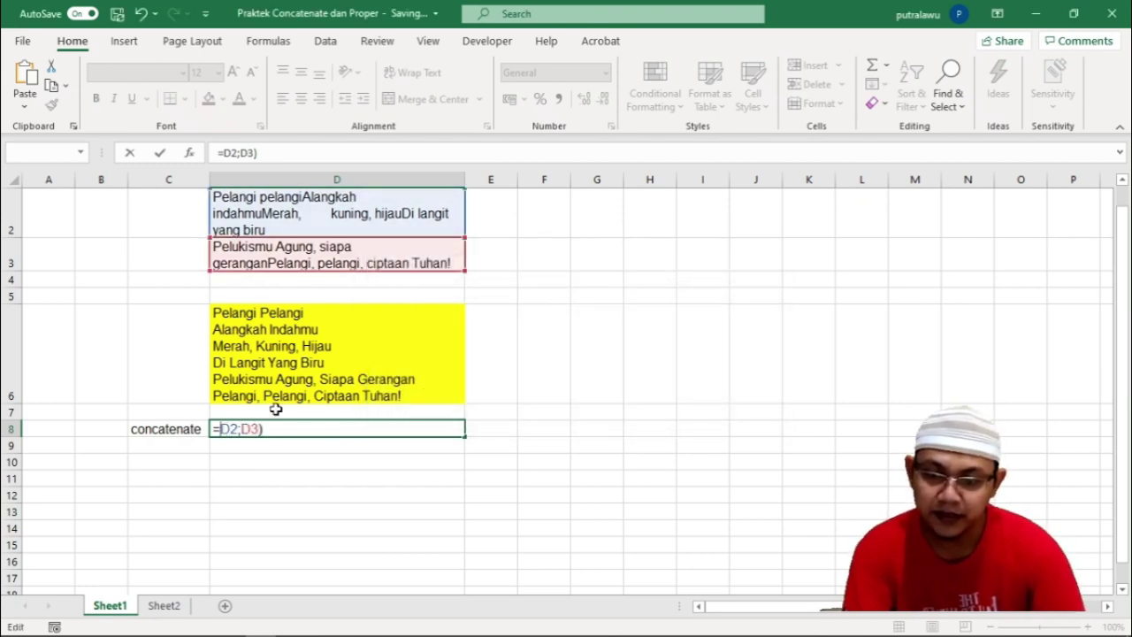
Complete the formula in D8 as =CONCATENATE(D2;D3)
type("cocna")
key("BackSpace")
key("BackSpace")
key("BackSpace")
key("BackSpace")
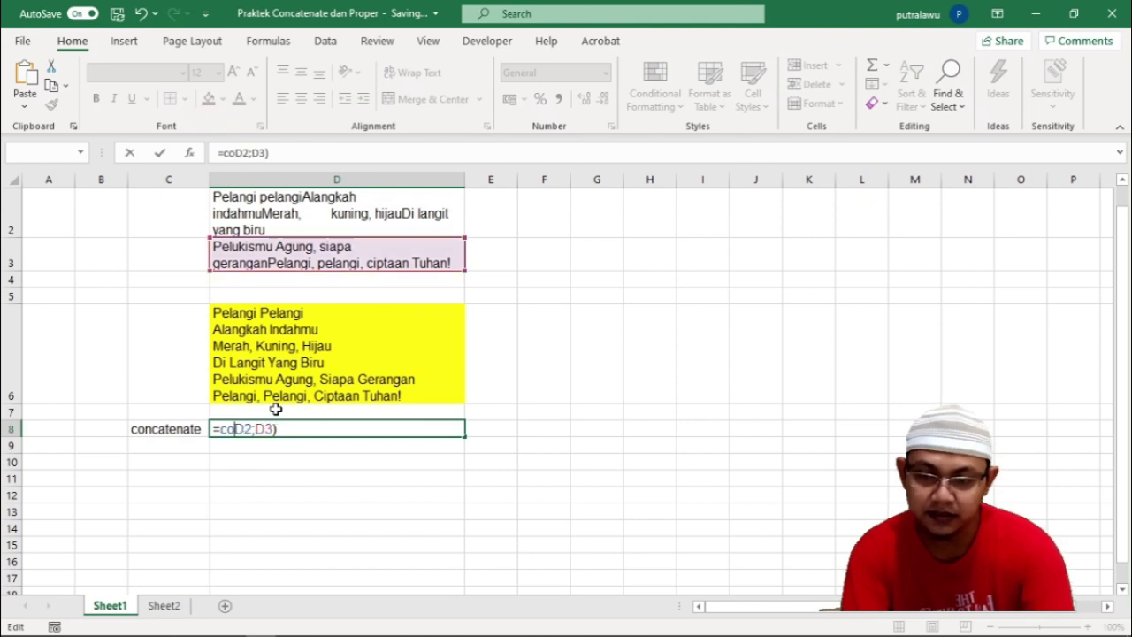
type("oncat")
type("enate")
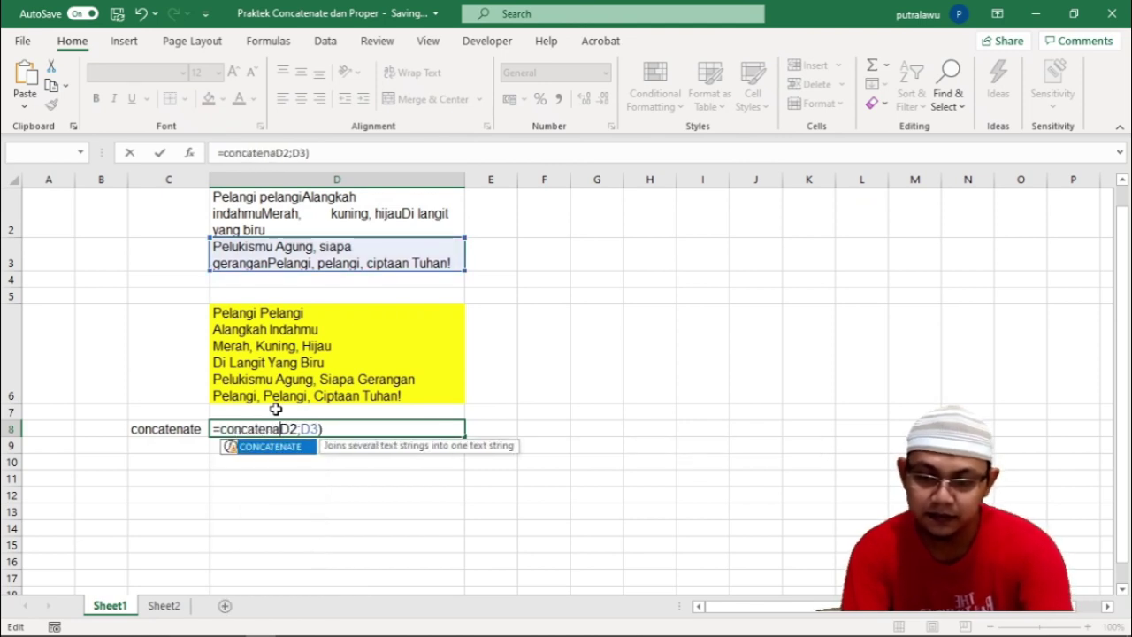
type("(")
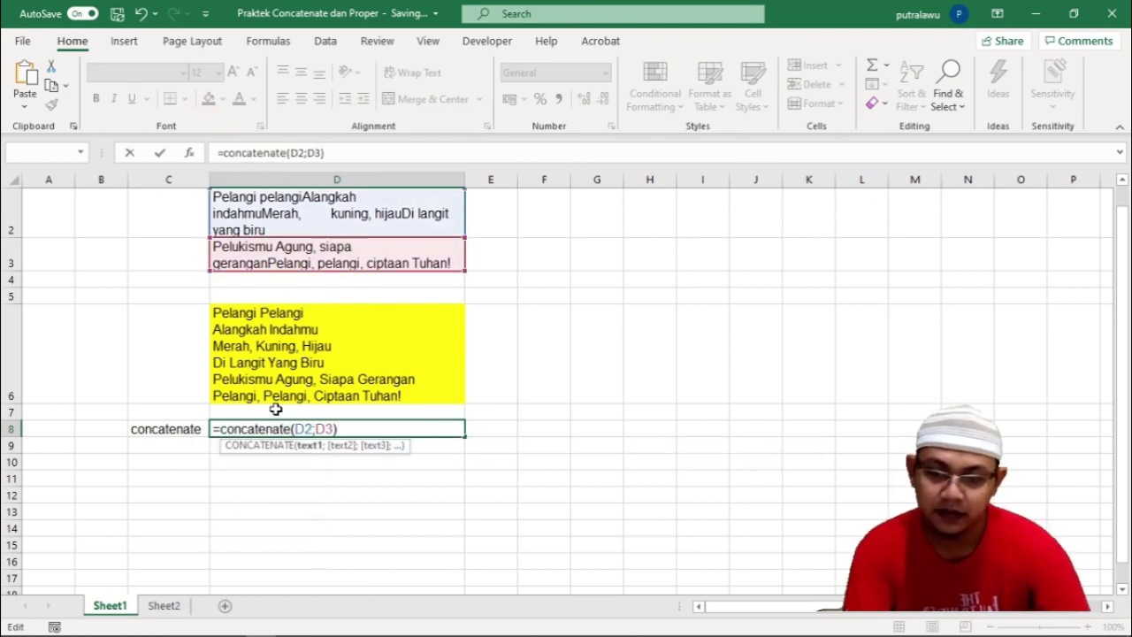
key("Return")
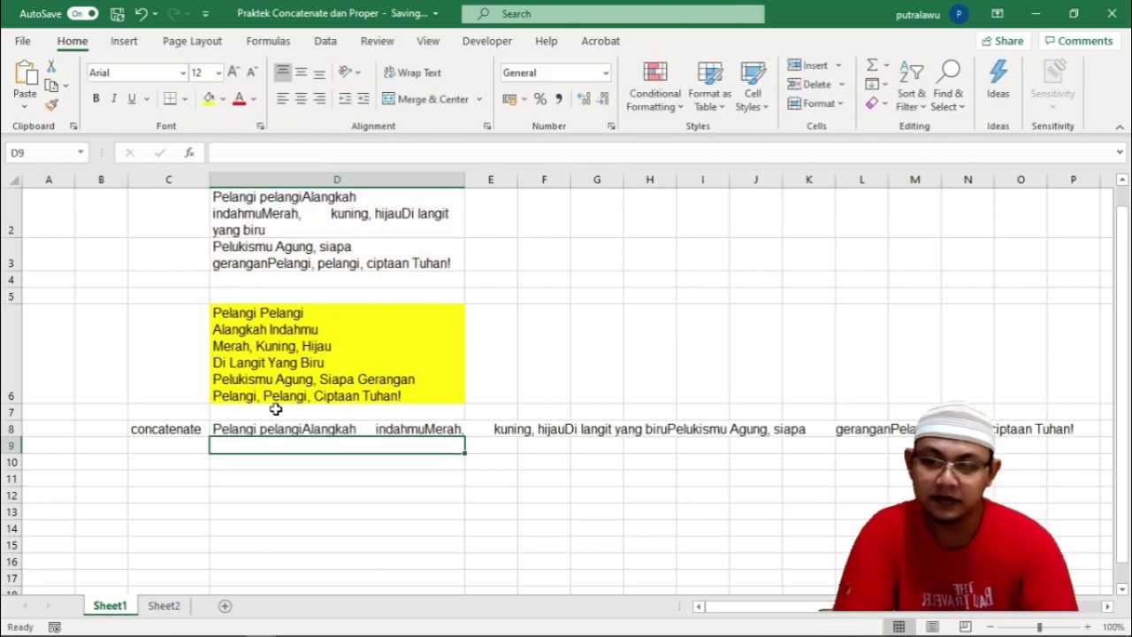
Turn on text wrapping for the joined text in D8
left_click(295, 429)
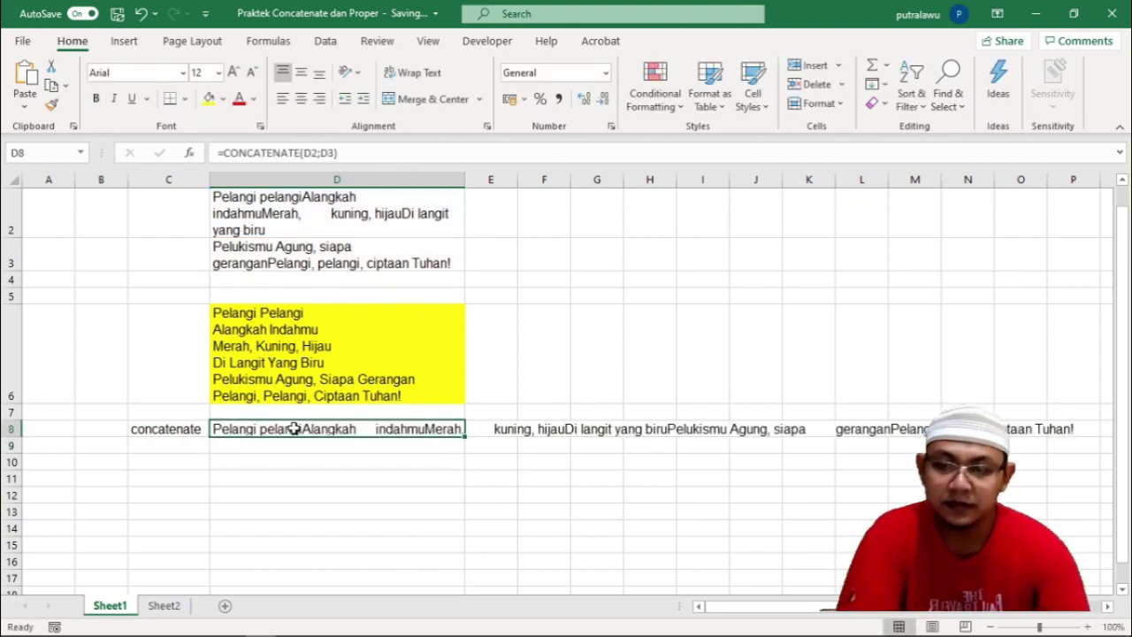
left_click(413, 72)
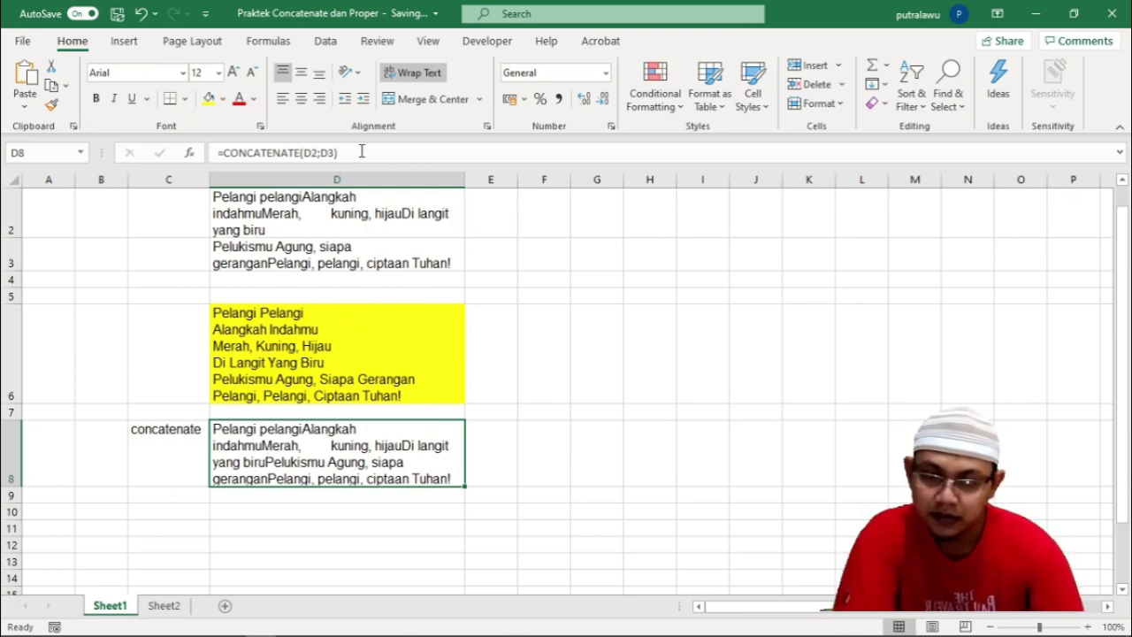
left_click(412, 73)
left_click(412, 72)
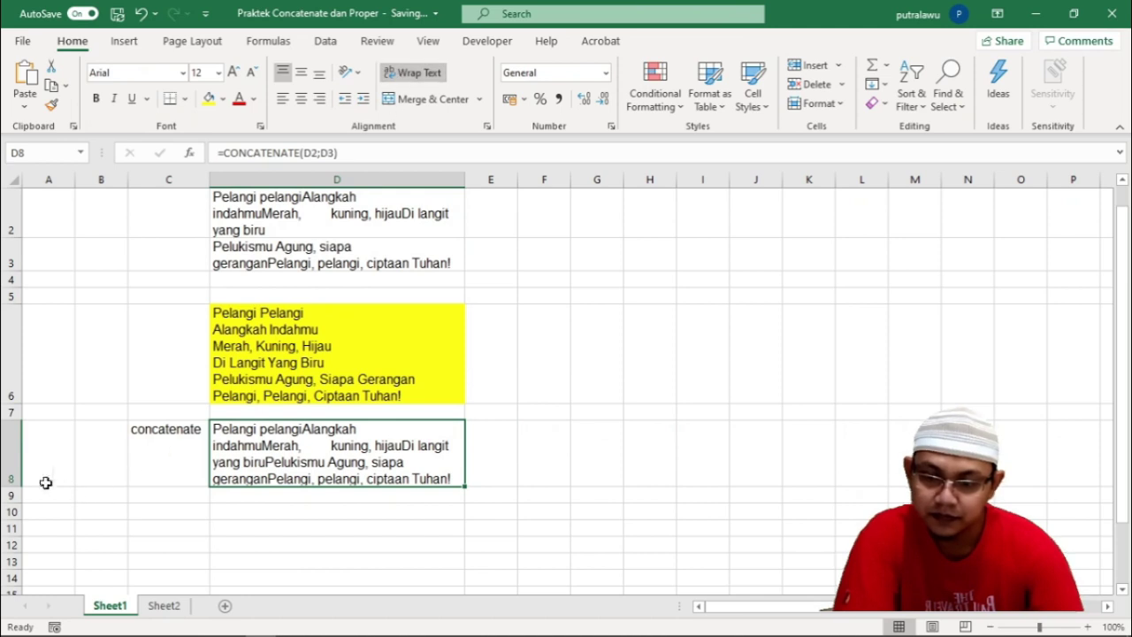
Make row 8 slightly taller than its wrapped text
left_click_drag(10, 486, 11, 505)
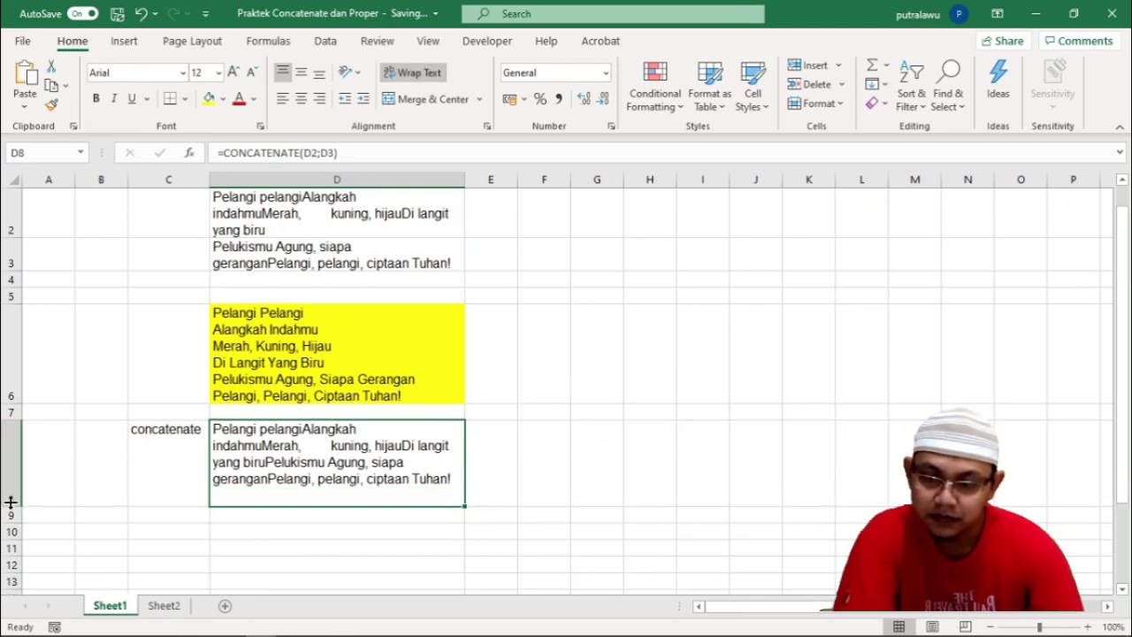
left_click(10, 493)
left_click(256, 492)
mouse_move(23, 506)
left_mouse_down()
mouse_move(13, 513)
mouse_move(12, 493)
left_mouse_up()
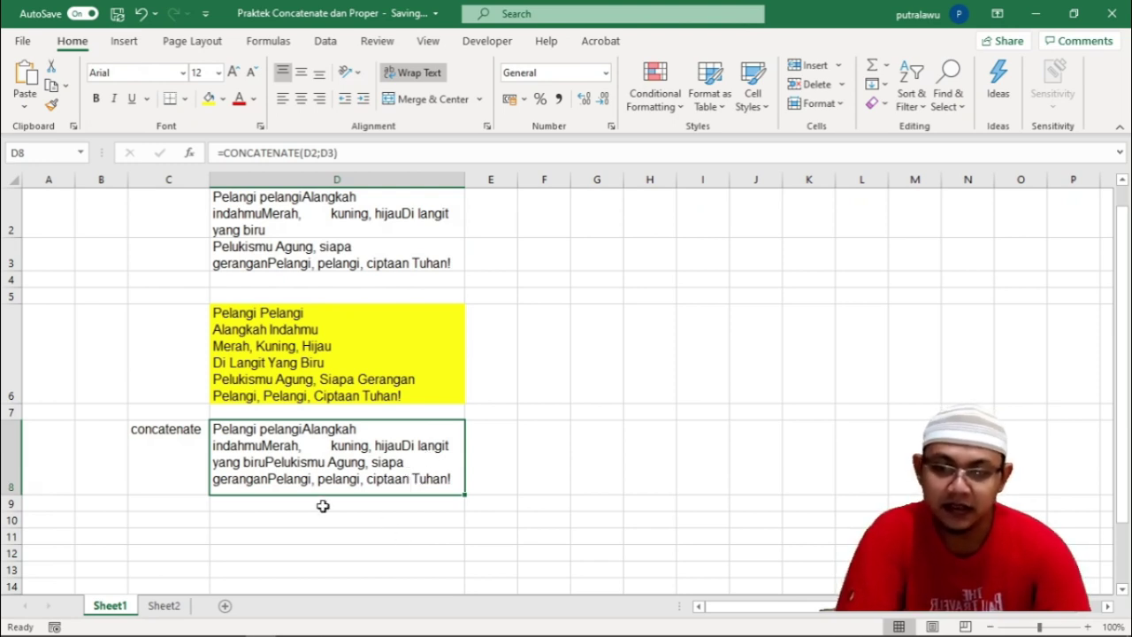
Insert line breaks inside cell D2 before "Alangkah" and before "Merah"
double_click(316, 198)
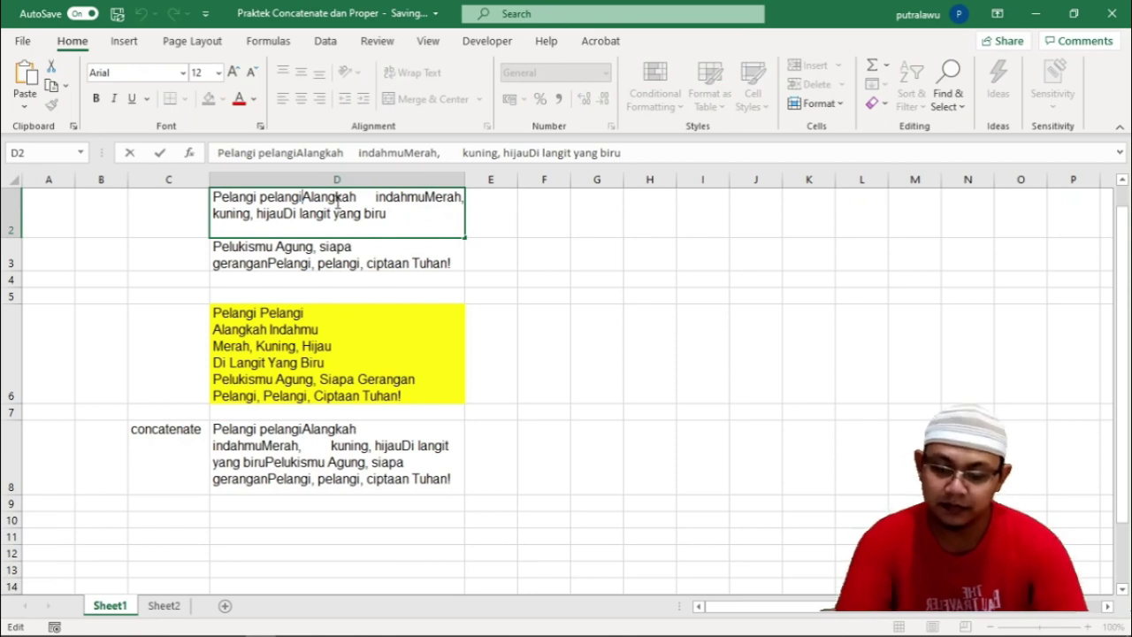
key("alt+Return")
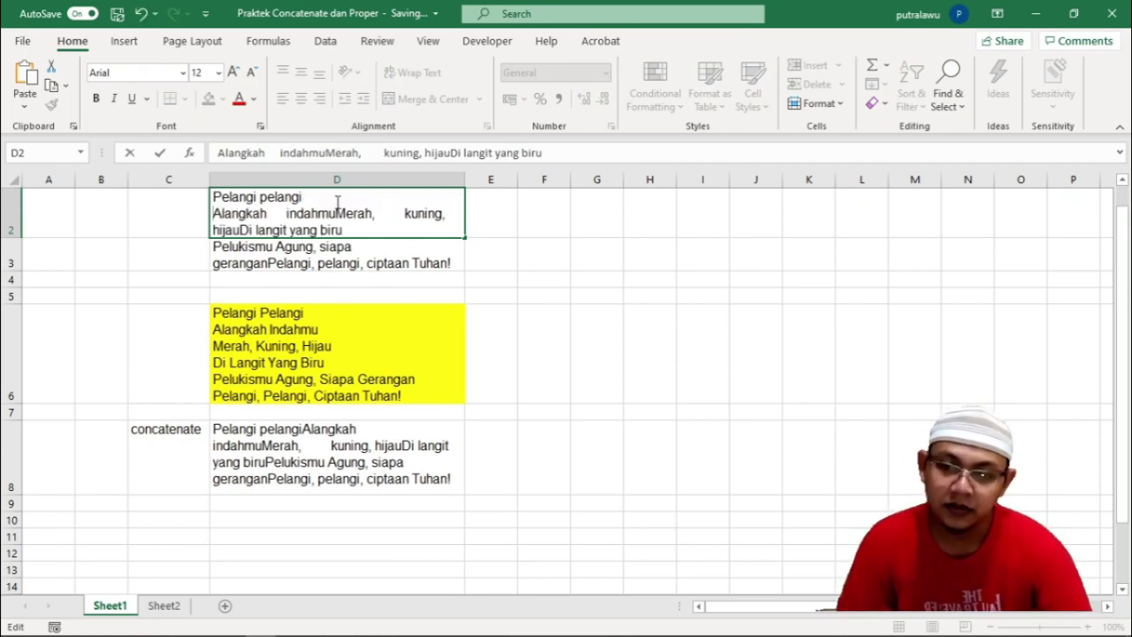
key("Return")
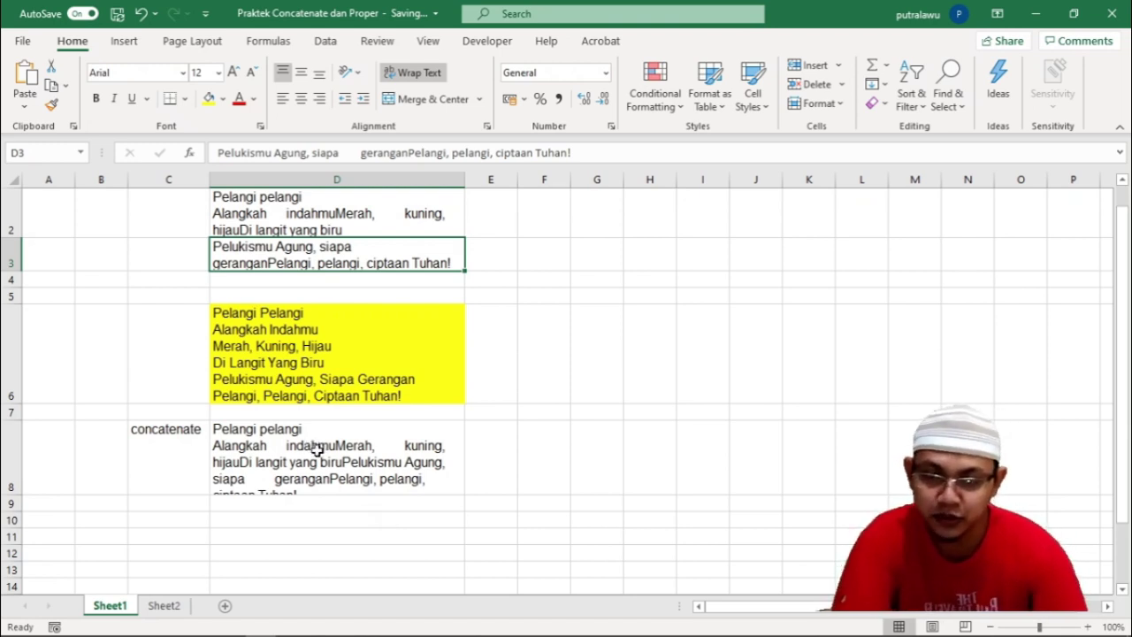
left_click(334, 216)
double_click(341, 213)
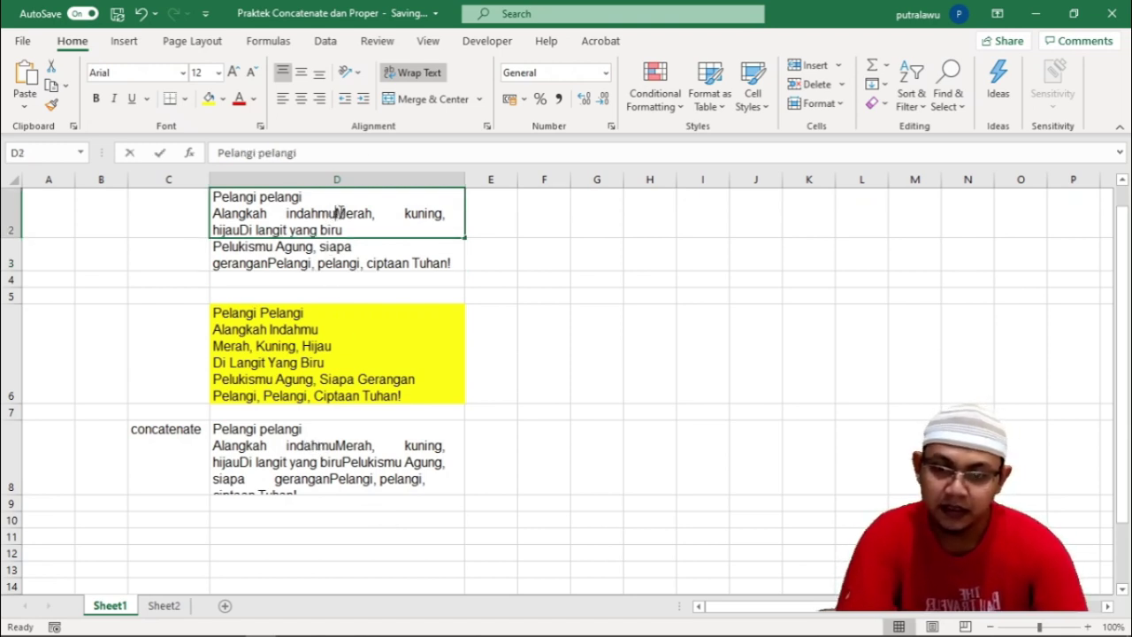
key("alt+Return")
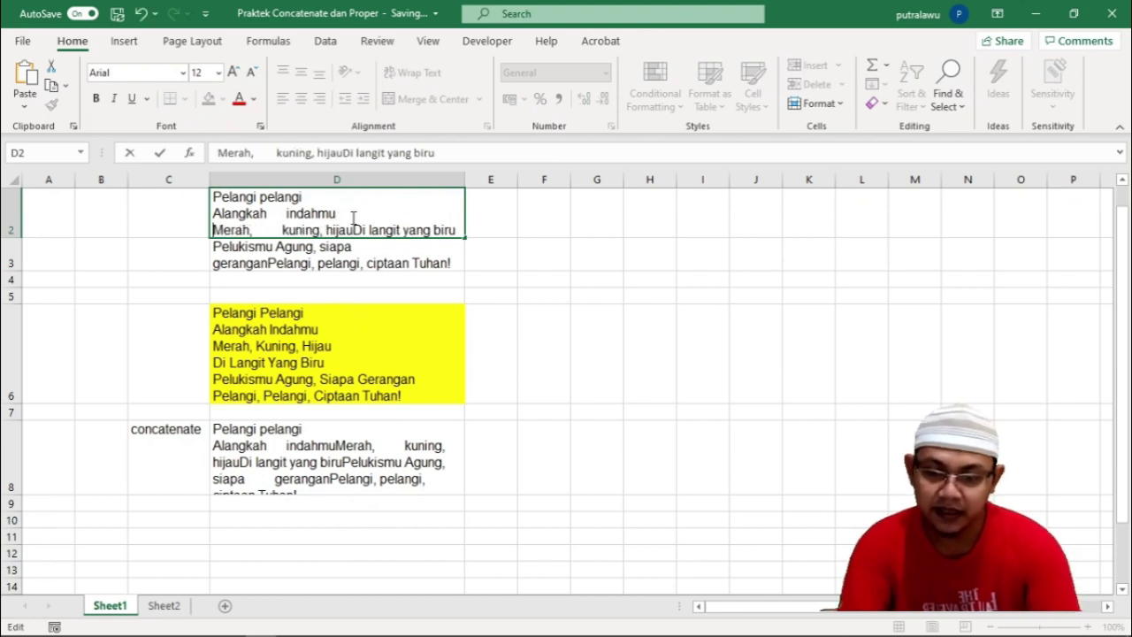
key("Return")
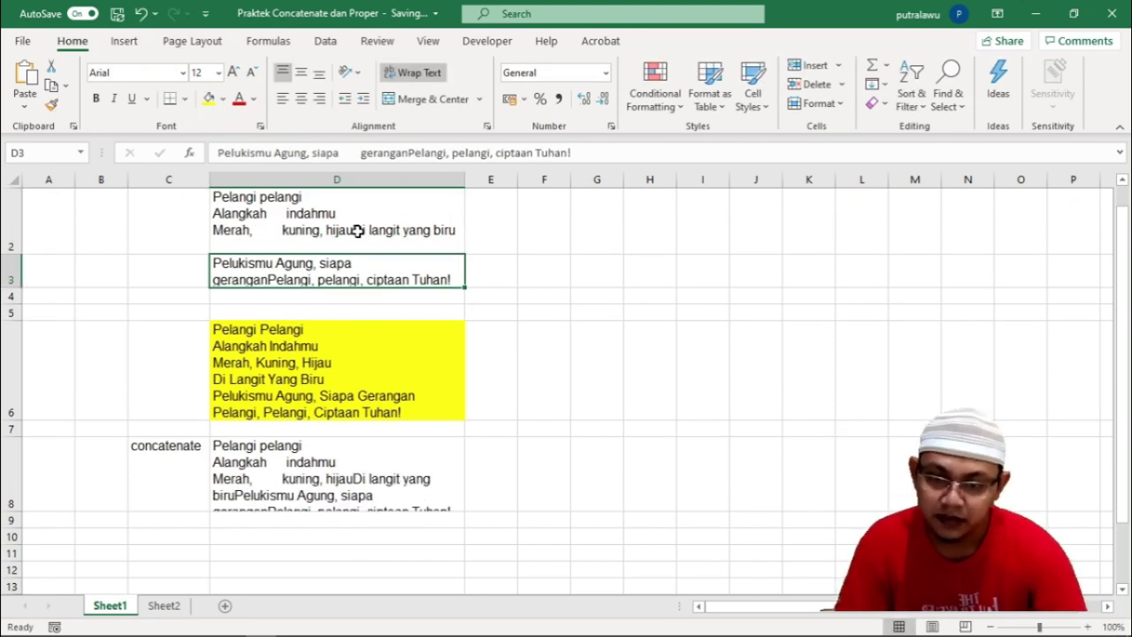
Insert a line break inside cell D2 before "Di langit yang biru"
double_click(356, 230)
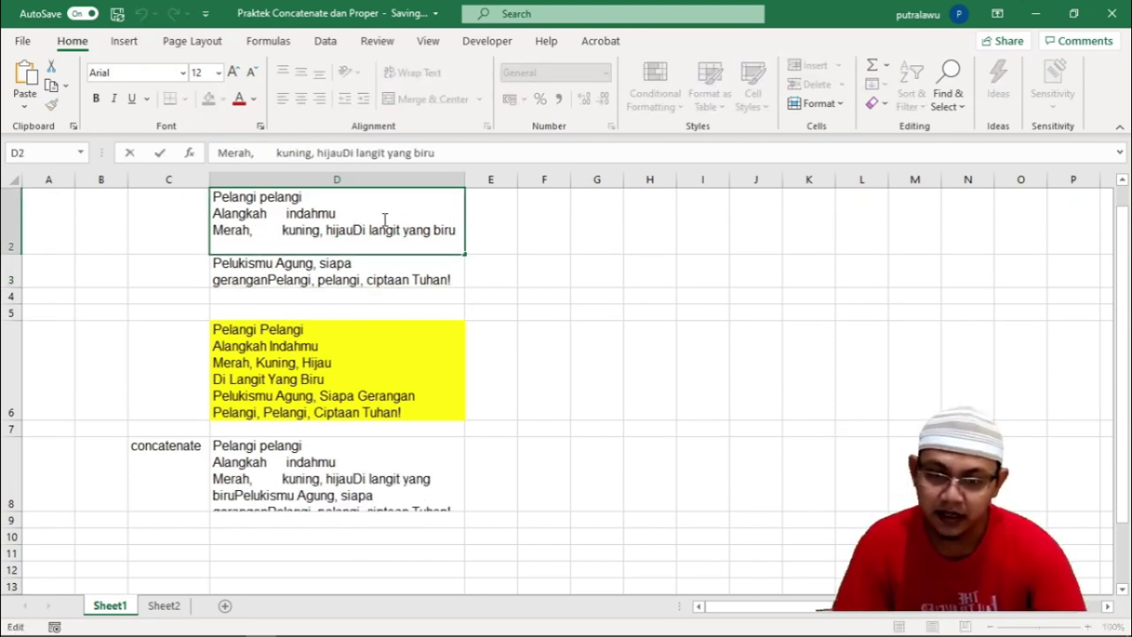
key("alt+Return")
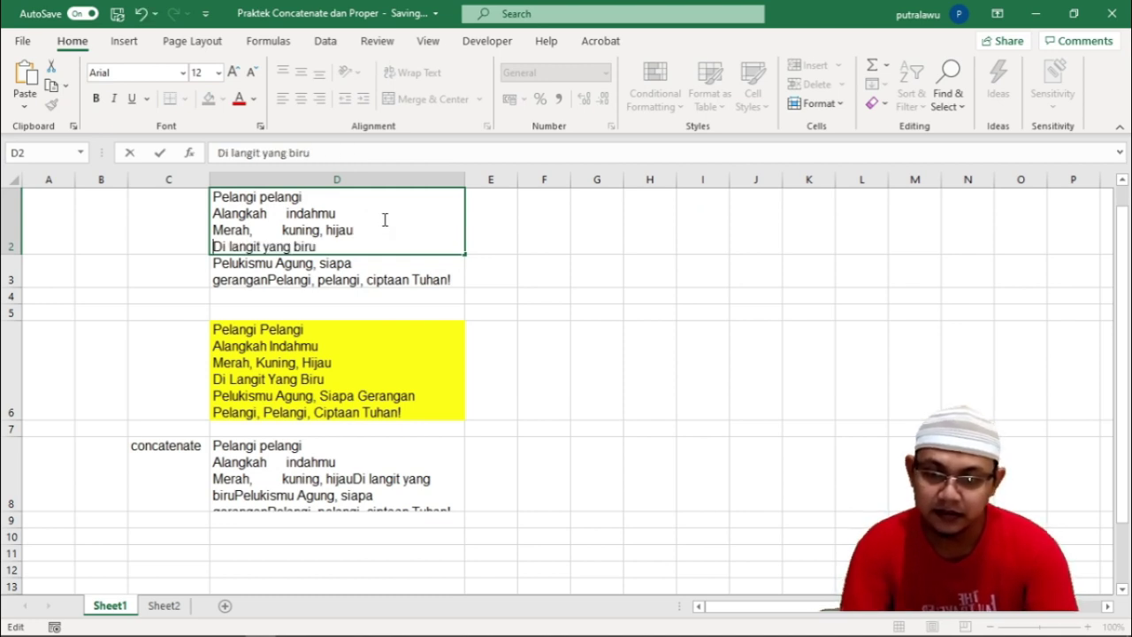
key("Return")
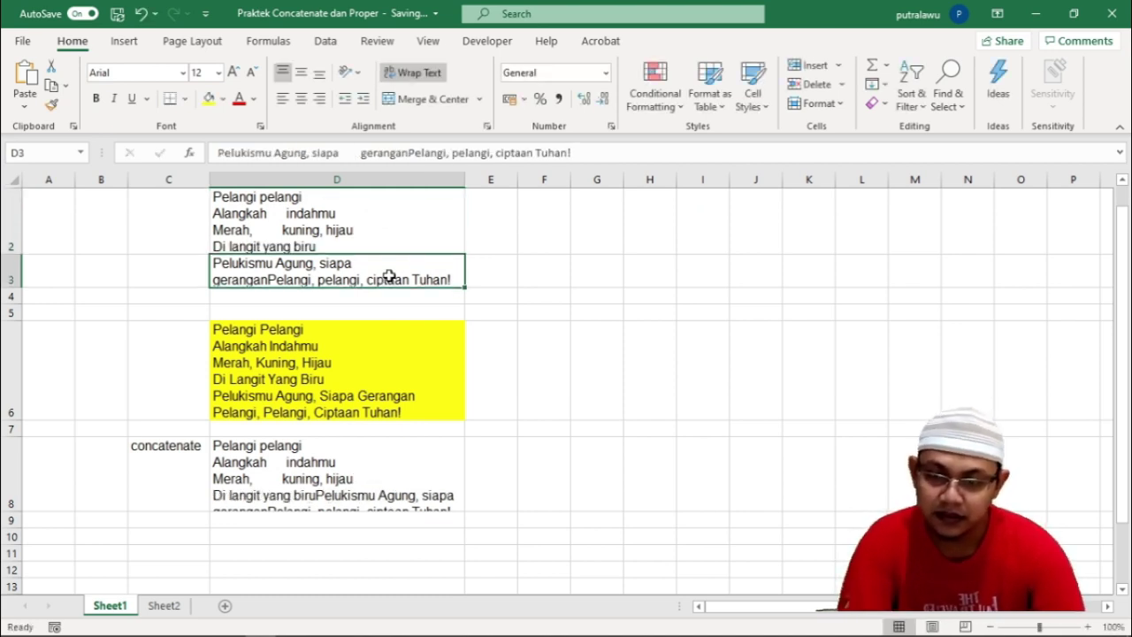
Insert a line break at the very start of cell D3, before "Pelukismu Agung"
double_click(216, 262)
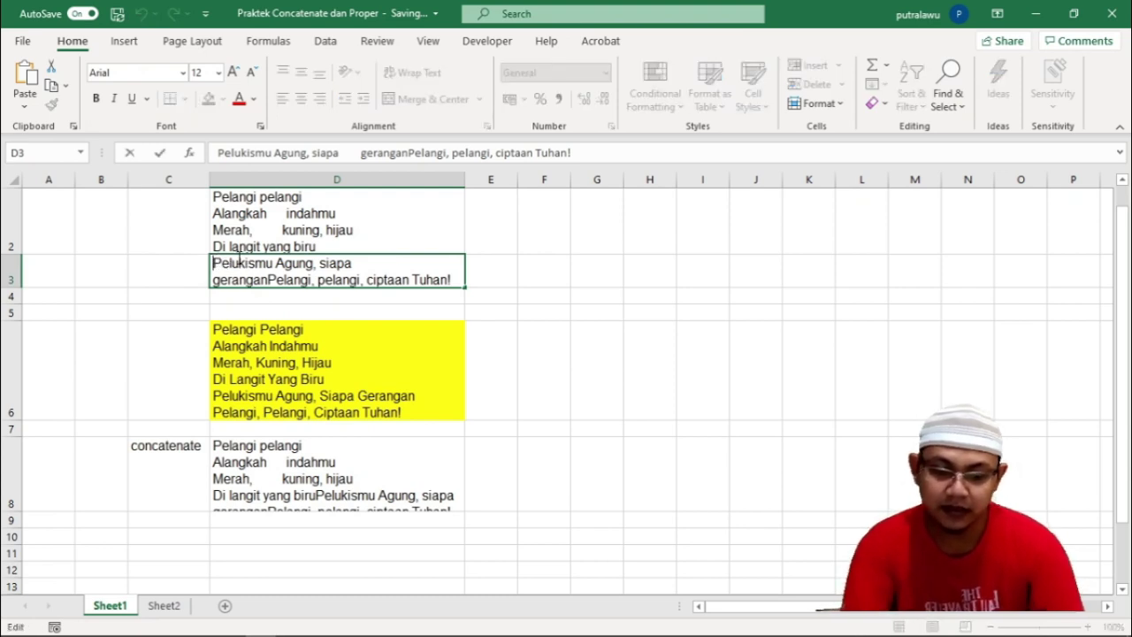
key("alt+Return")
key("Return")
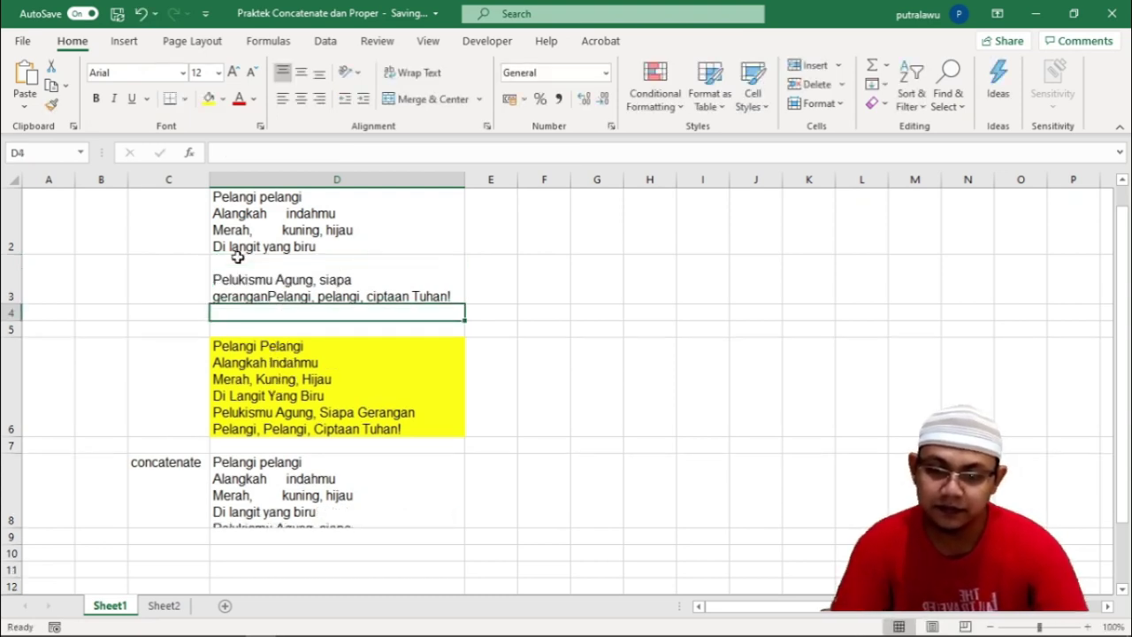
Make row 8 taller to fit the joined lyrics and reapply text wrapping to D8
left_click_drag(12, 528, 13, 552)
left_click(301, 513)
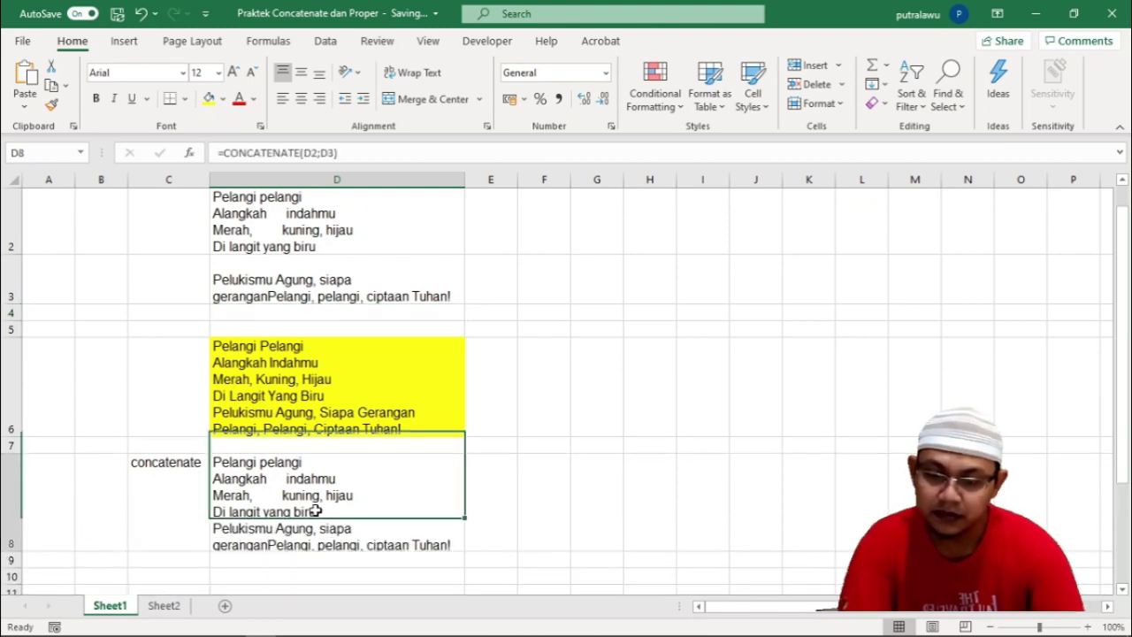
left_click(413, 73)
left_click(412, 73)
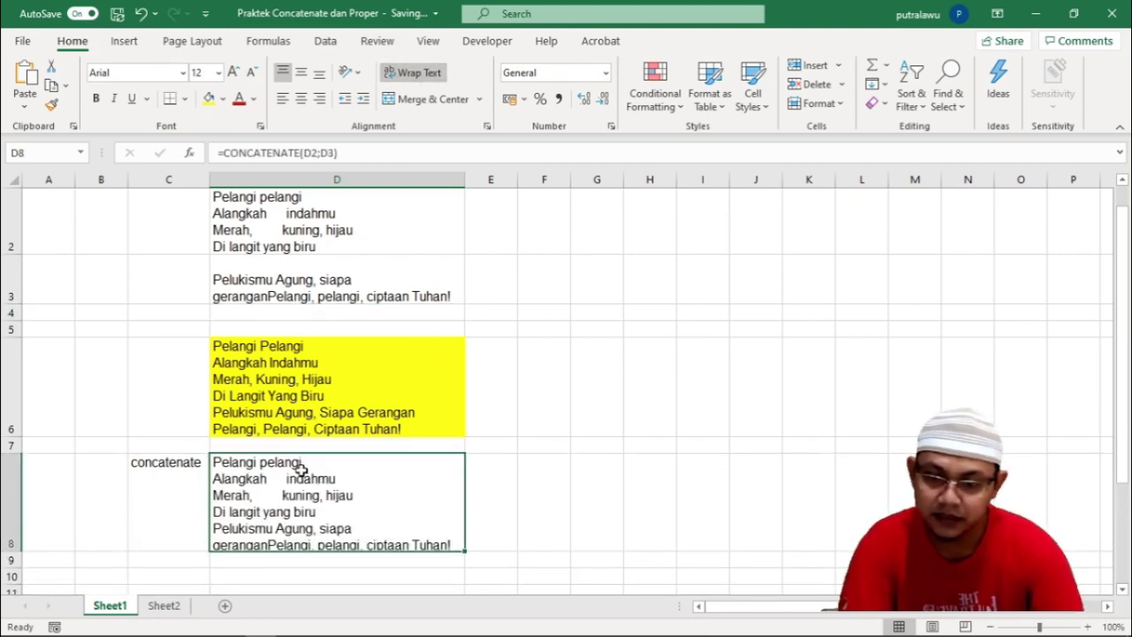
Insert a line break inside D3 before "Pelangi, pelangi" and enlarge row 8 to a height of about 105
double_click(268, 295)
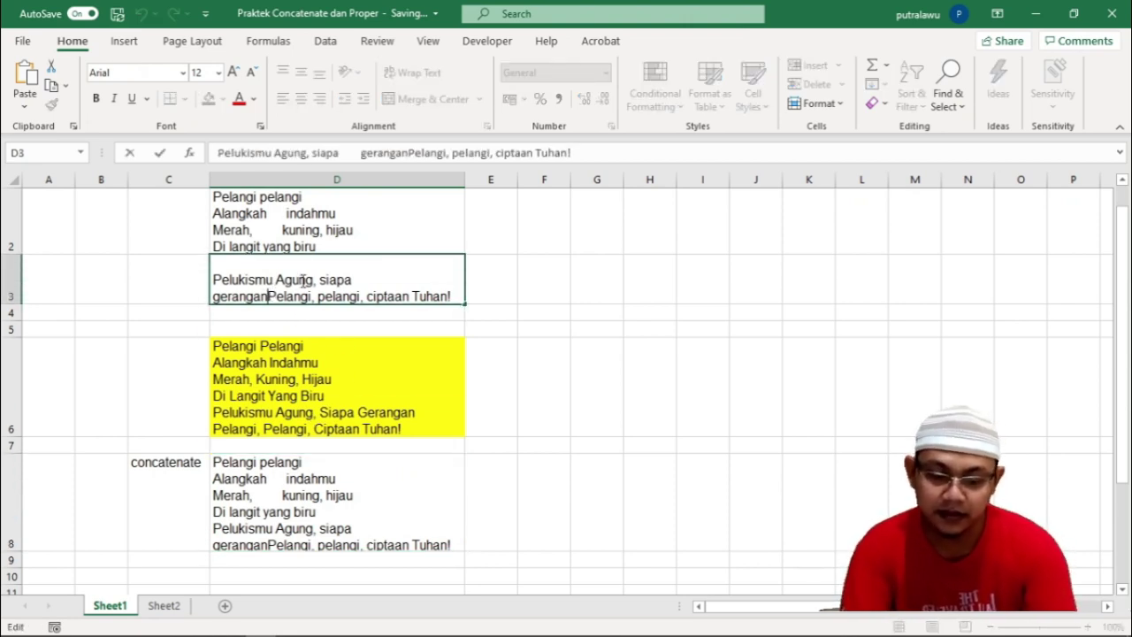
key("alt+Return")
key("Return")
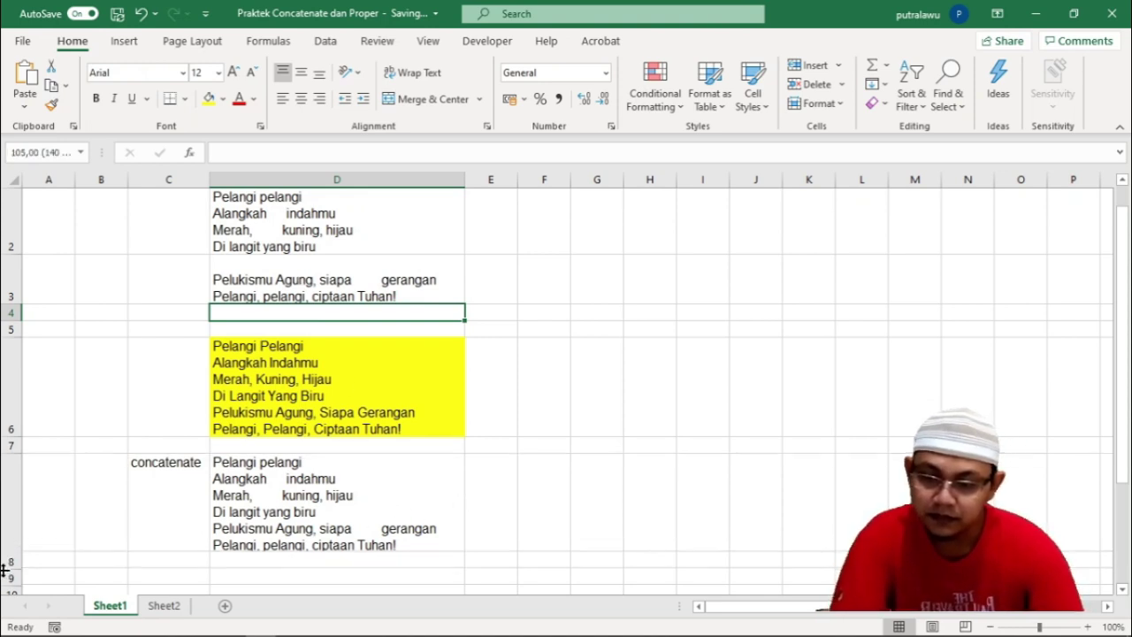
scroll(274, 531, "down", 3)
scroll(285, 448, "up", 1)
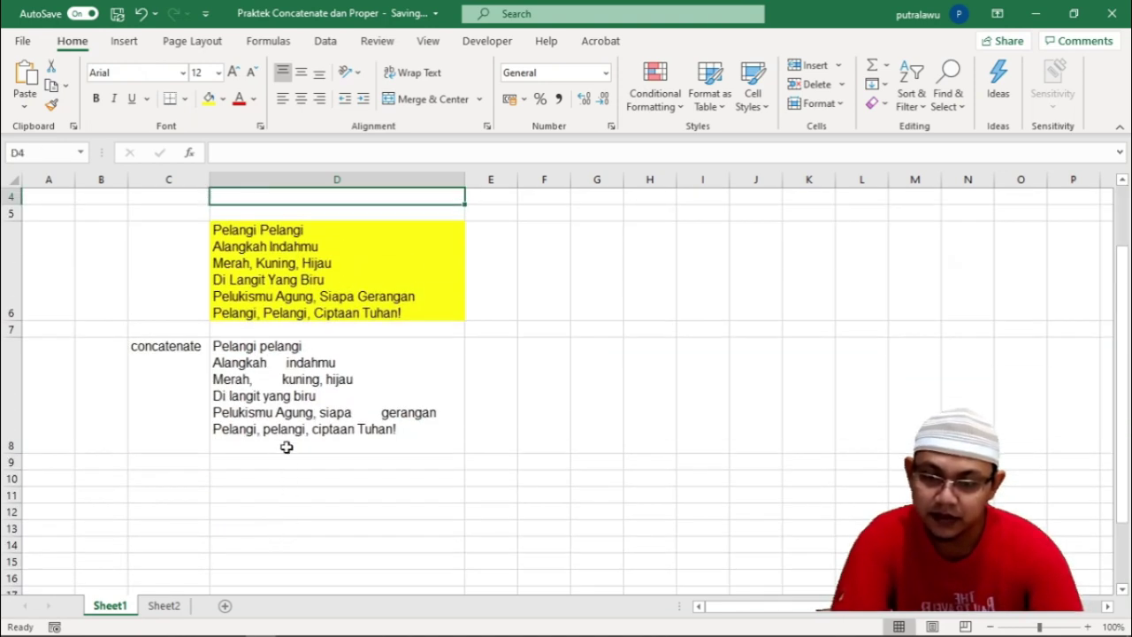
Compare D8 with the formatted lyrics in D6 and enter the label "trim" in C10
left_click(359, 405)
scroll(359, 395, "up", 3)
left_click(330, 388)
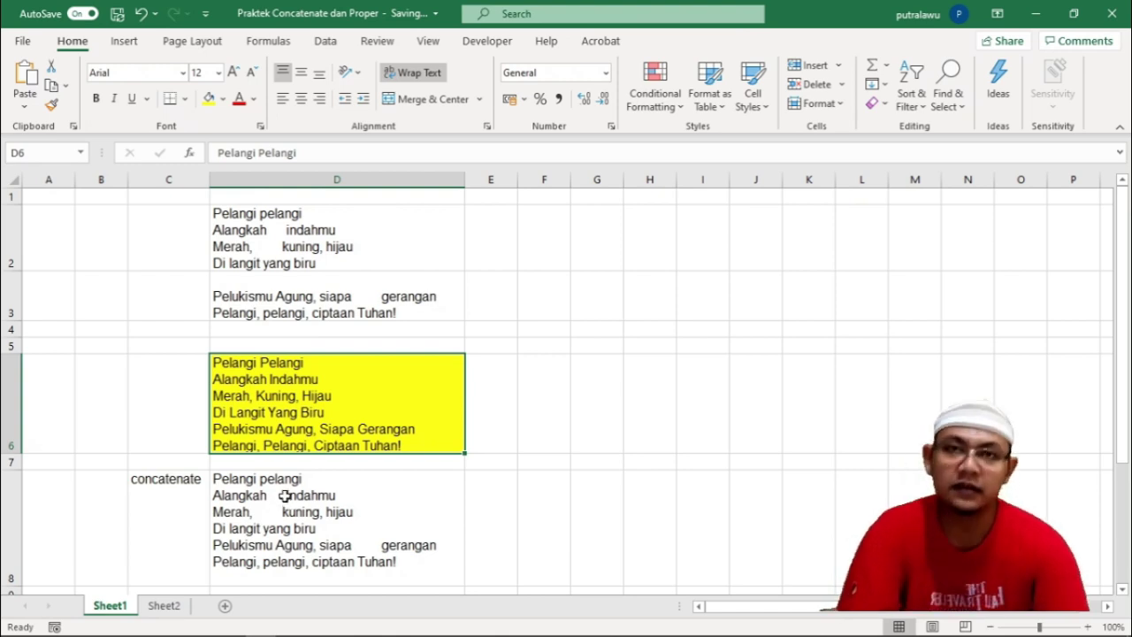
scroll(324, 511, "down", 1)
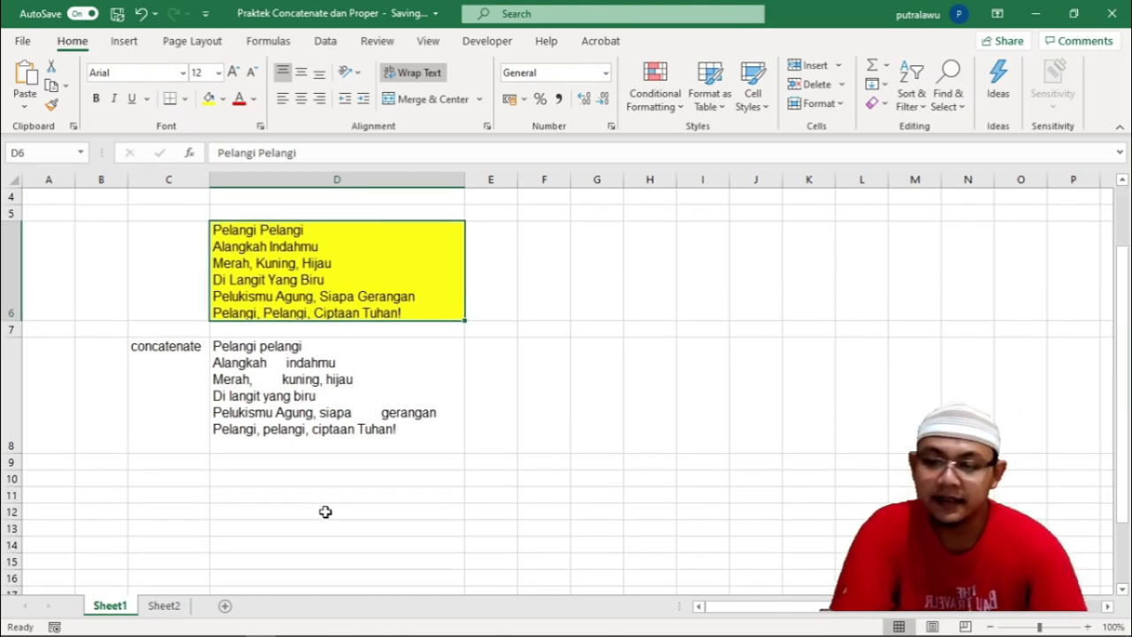
left_click(167, 479)
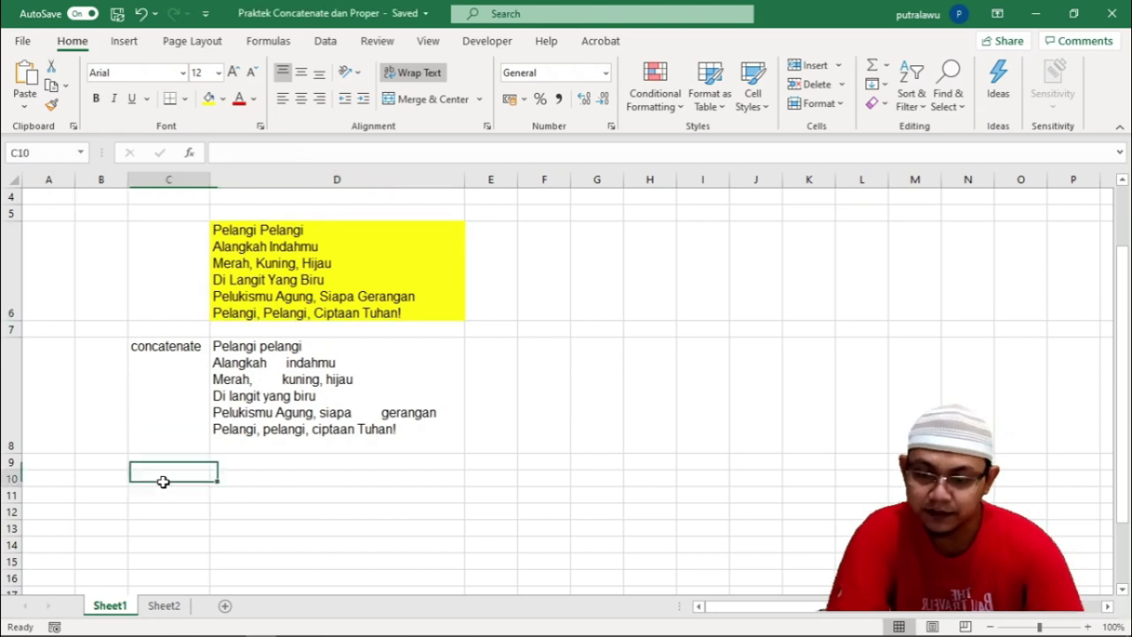
type("trim")
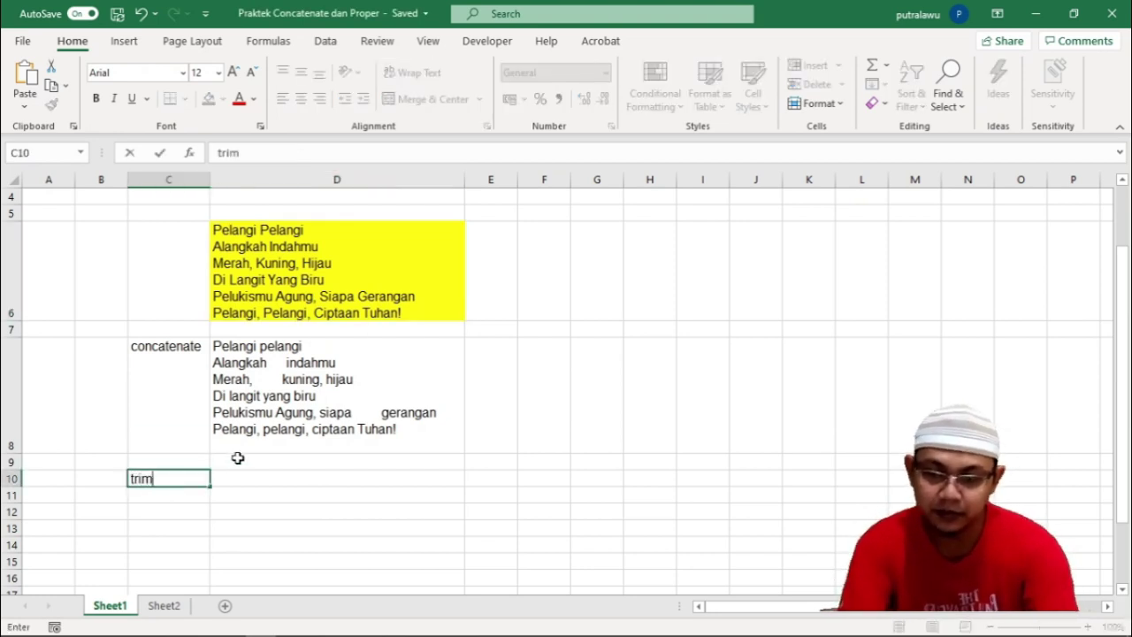
key("Return")
Enter the formula =TRIM(D8) in D10 to remove the extra spaces from the joined lyrics
key("Right")
key("Up")
type("=")
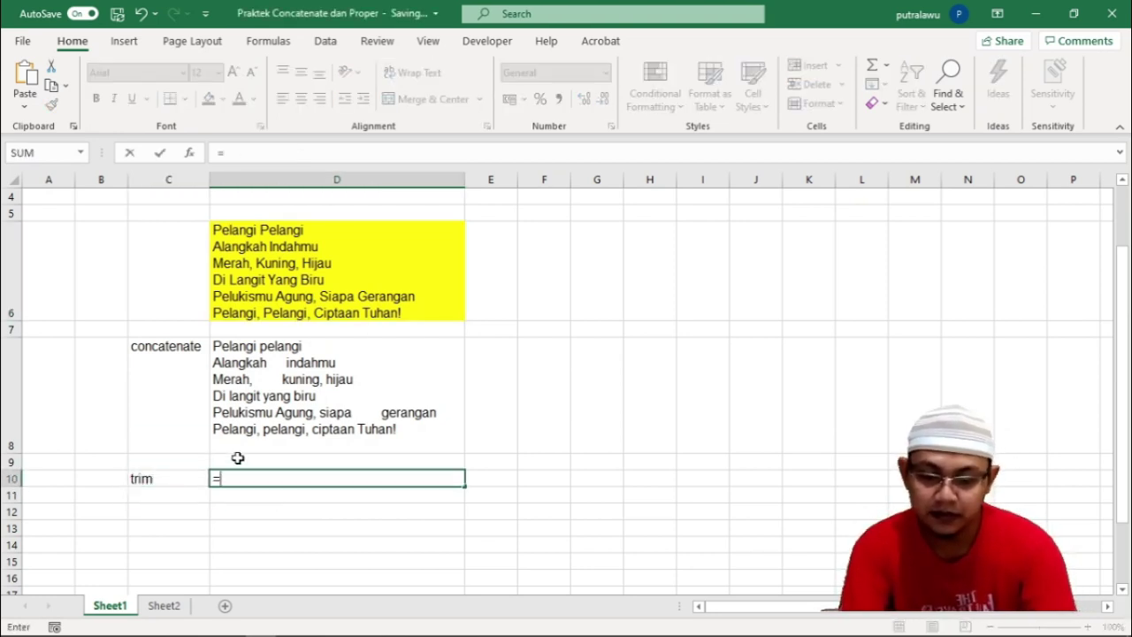
type("trim(")
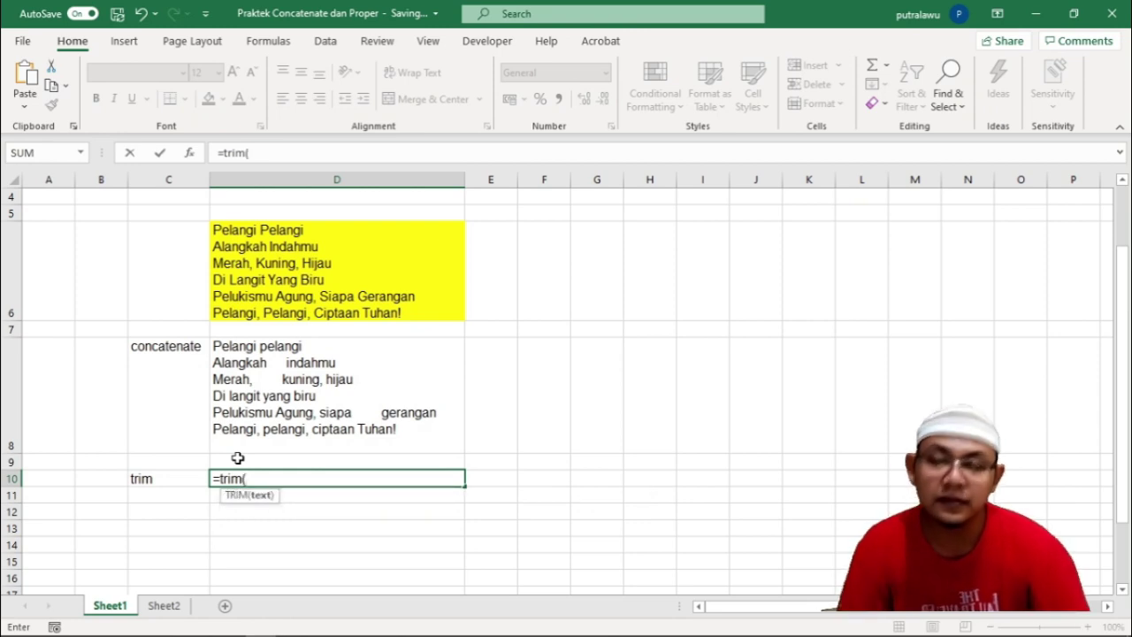
left_click(299, 392)
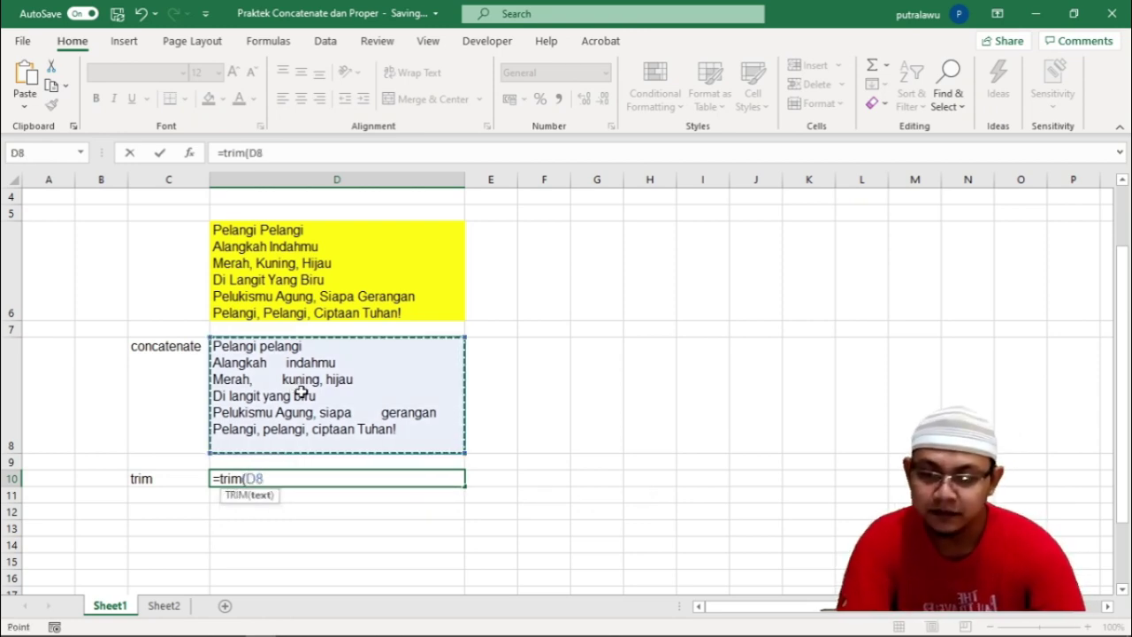
type(")")
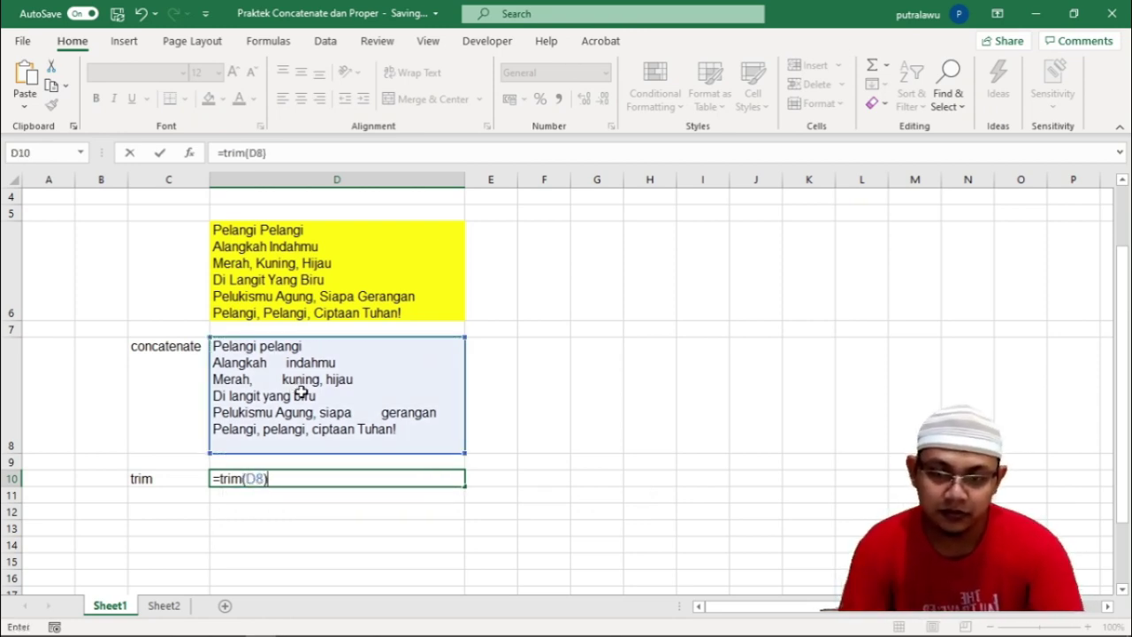
key("Return")
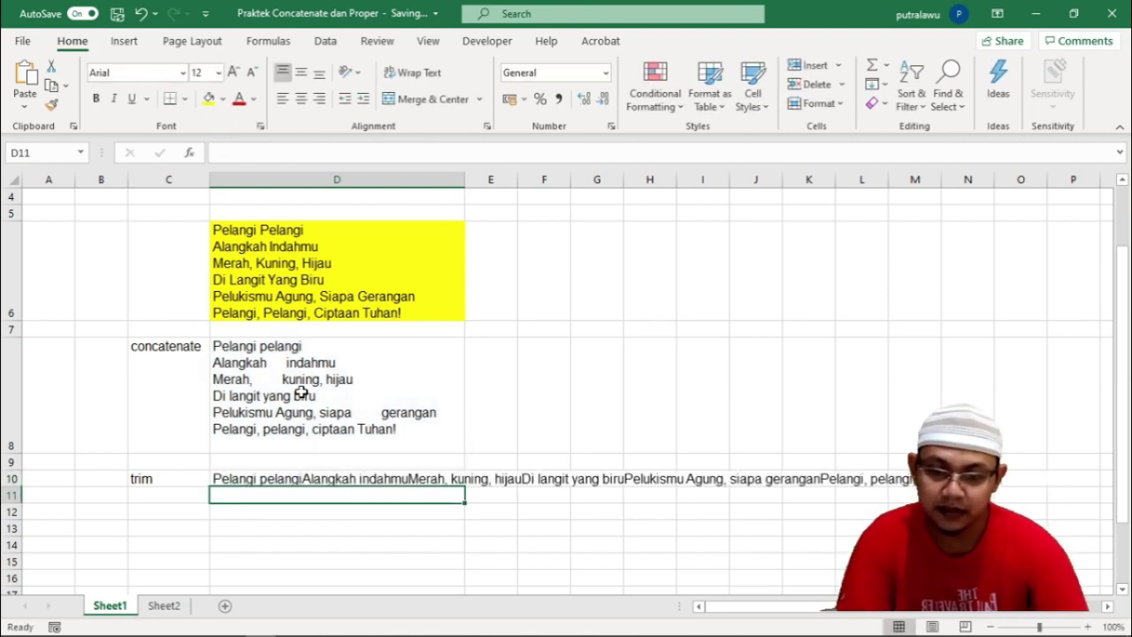
Turn on text wrapping for the trimmed lyrics in D10
left_click(299, 478)
left_click(423, 74)
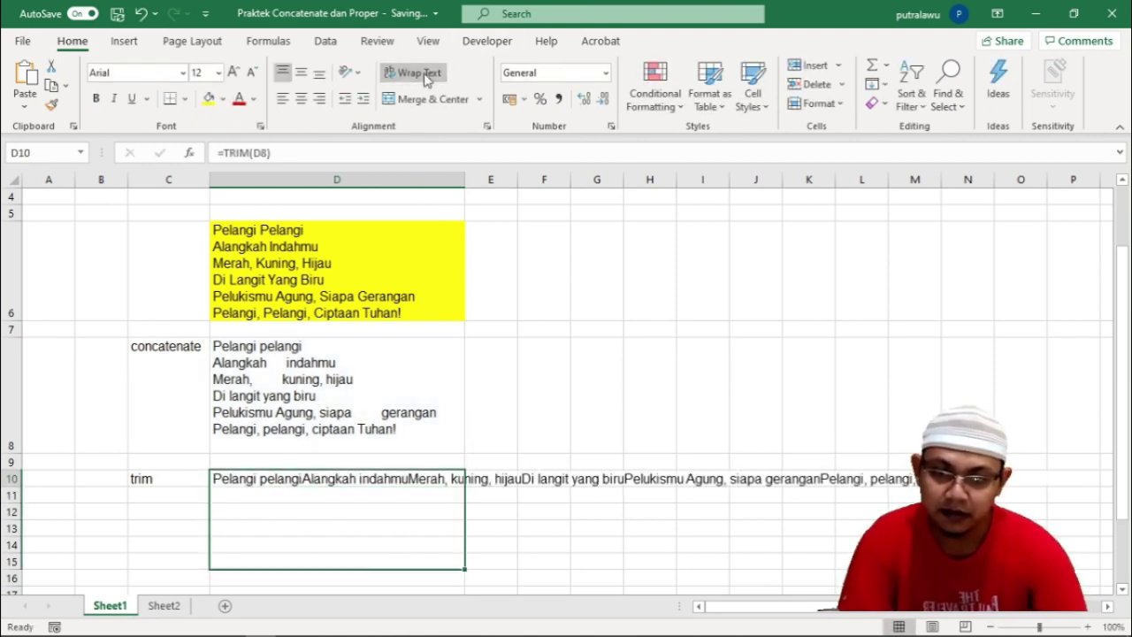
scroll(513, 384, "down", 1)
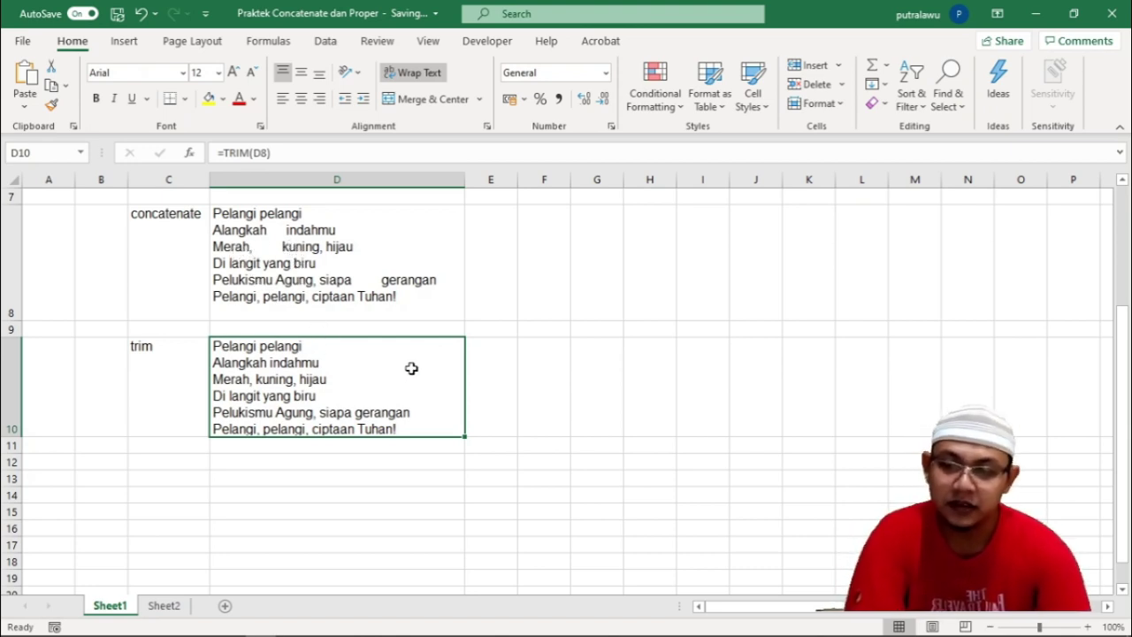
Check the trimmed lyrics against the formatted lyrics in D6 and enter the label "Proper" in C12
scroll(357, 404, "up", 1)
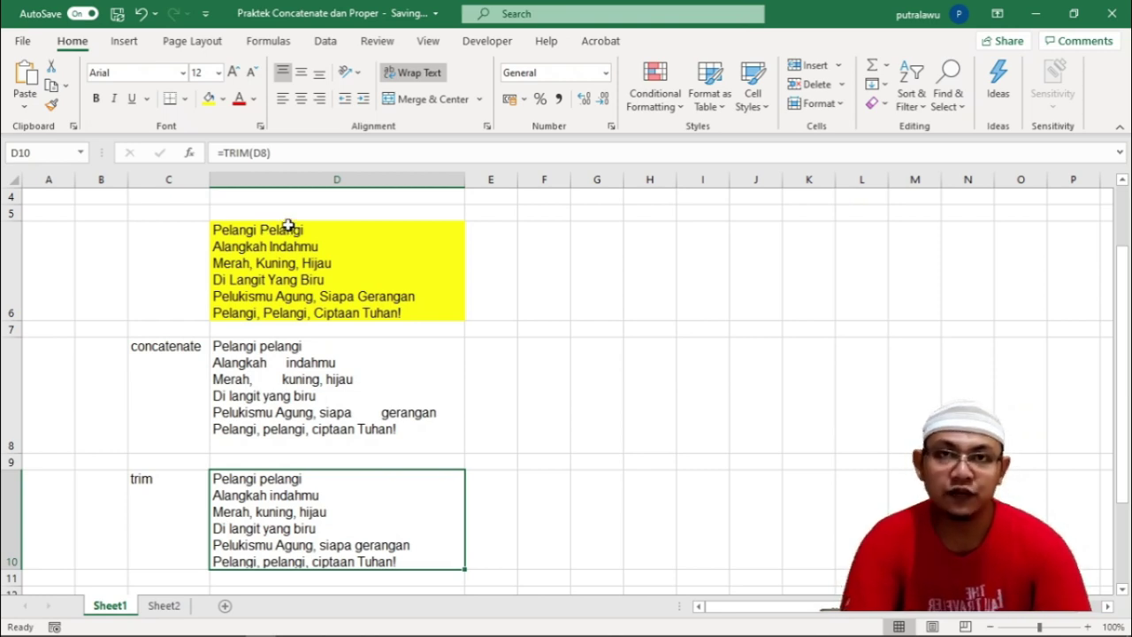
scroll(342, 347, "down", 1)
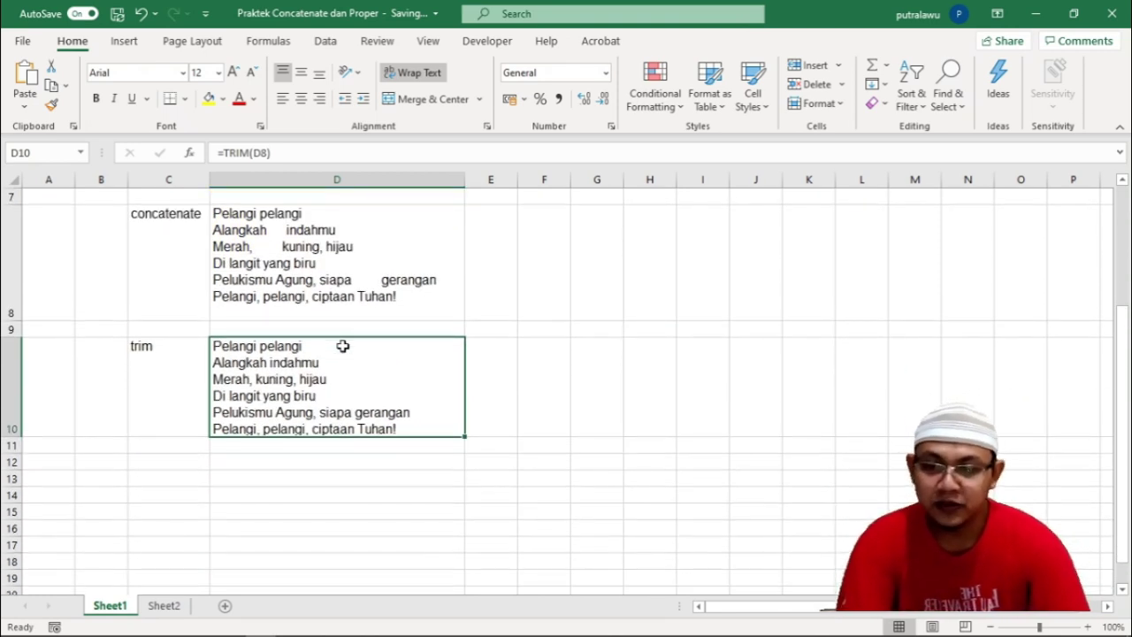
left_click(181, 461)
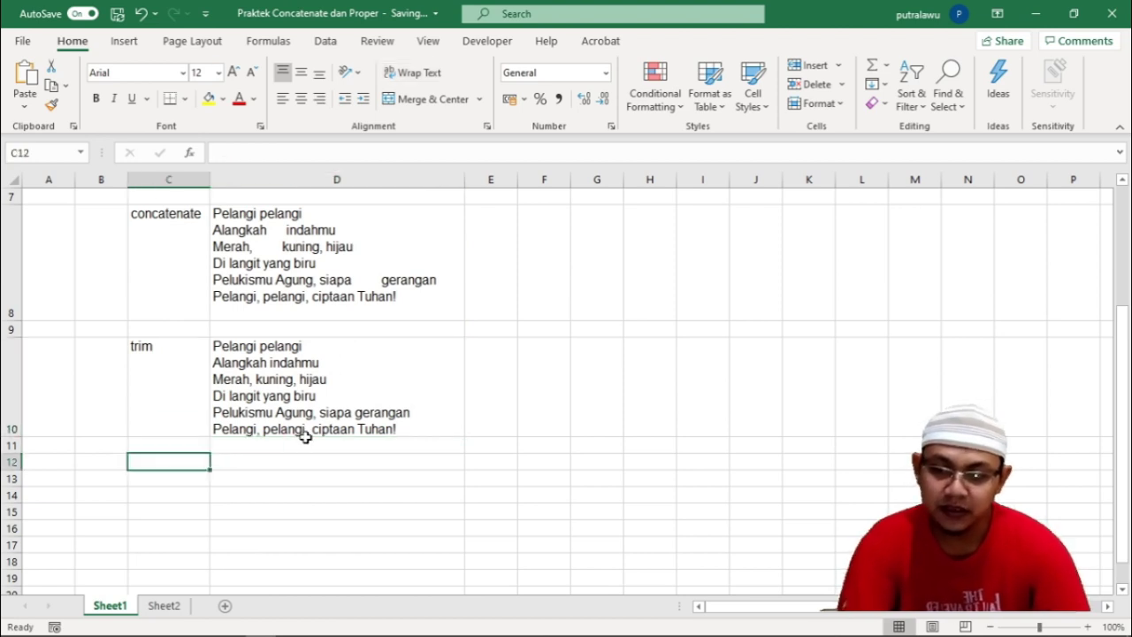
type("Prop")
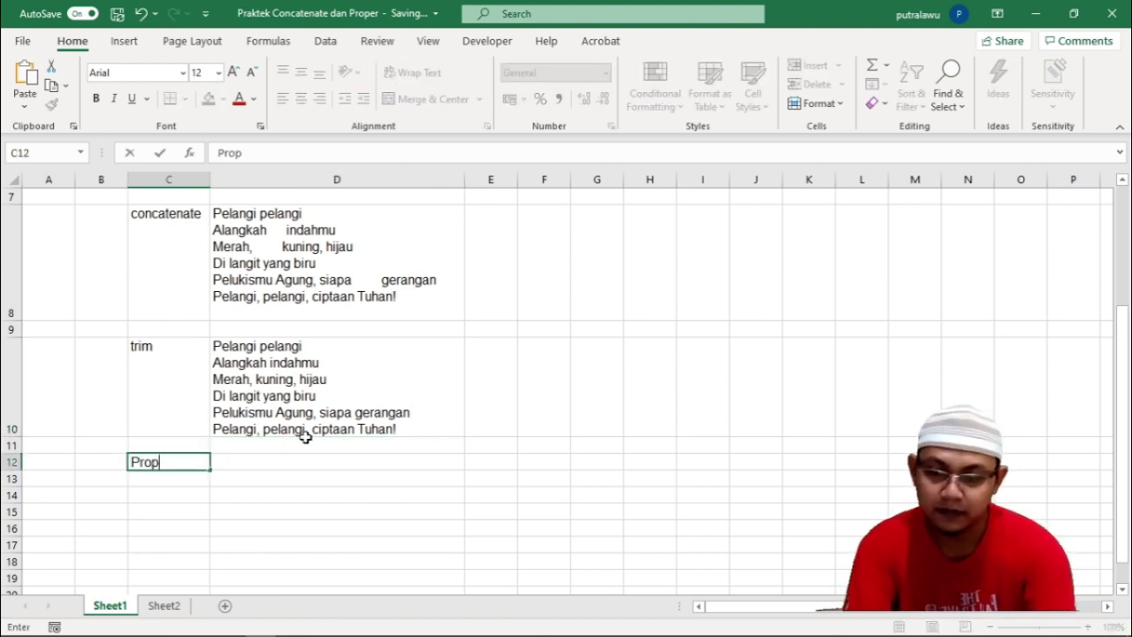
type("er")
key("Tab")
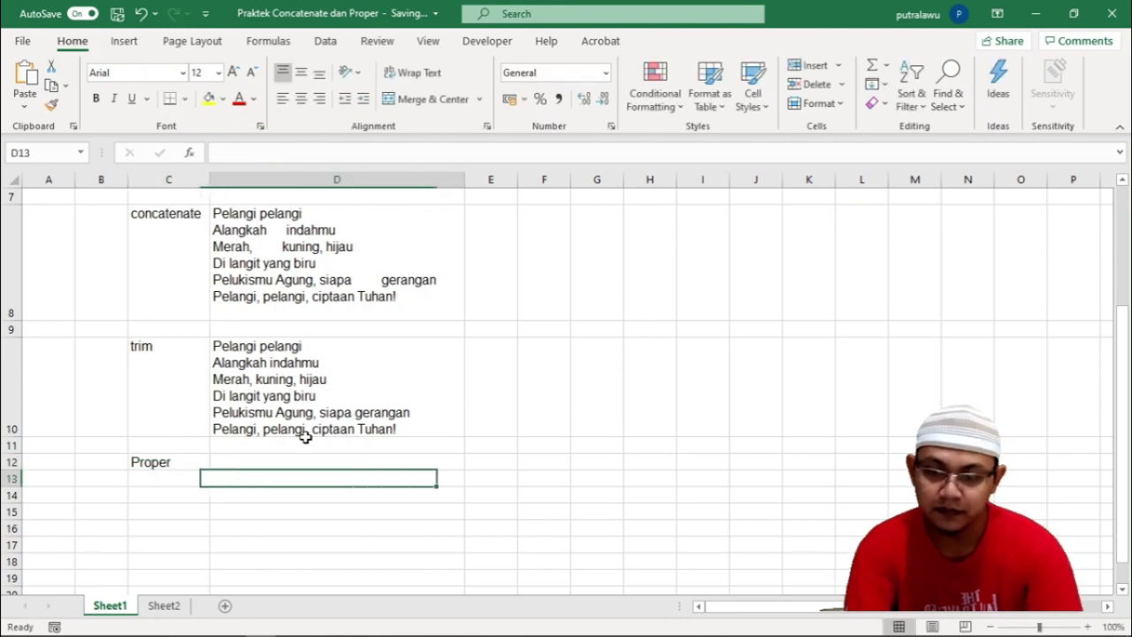
Enter the formula =PROPER(D10) in D12 to capitalise each word of the trimmed lyrics
type("=")
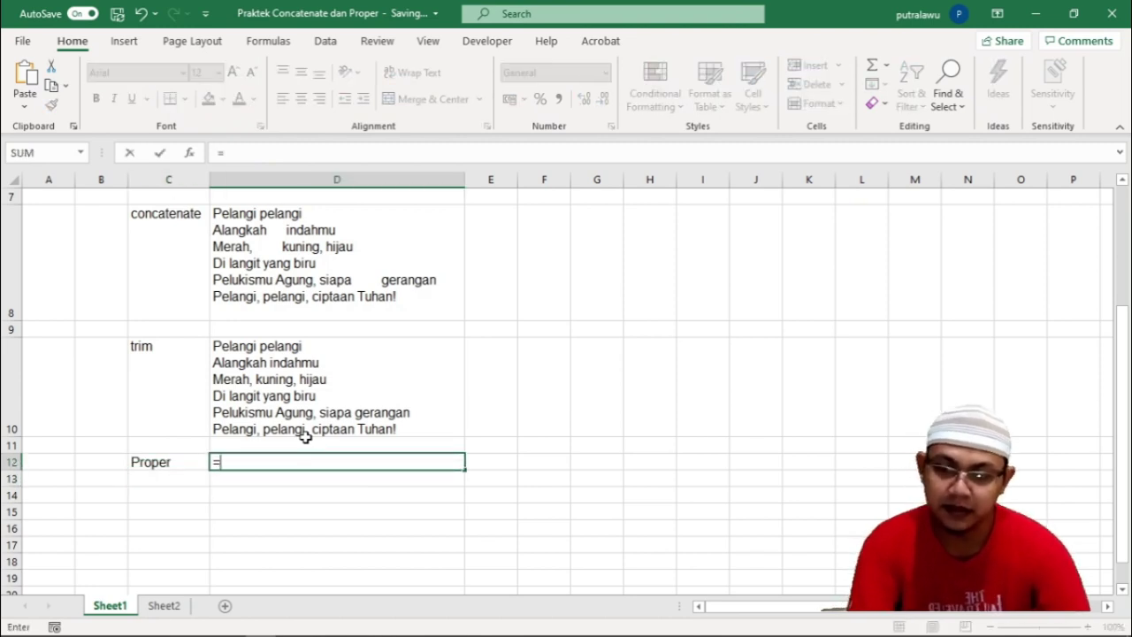
type("prop")
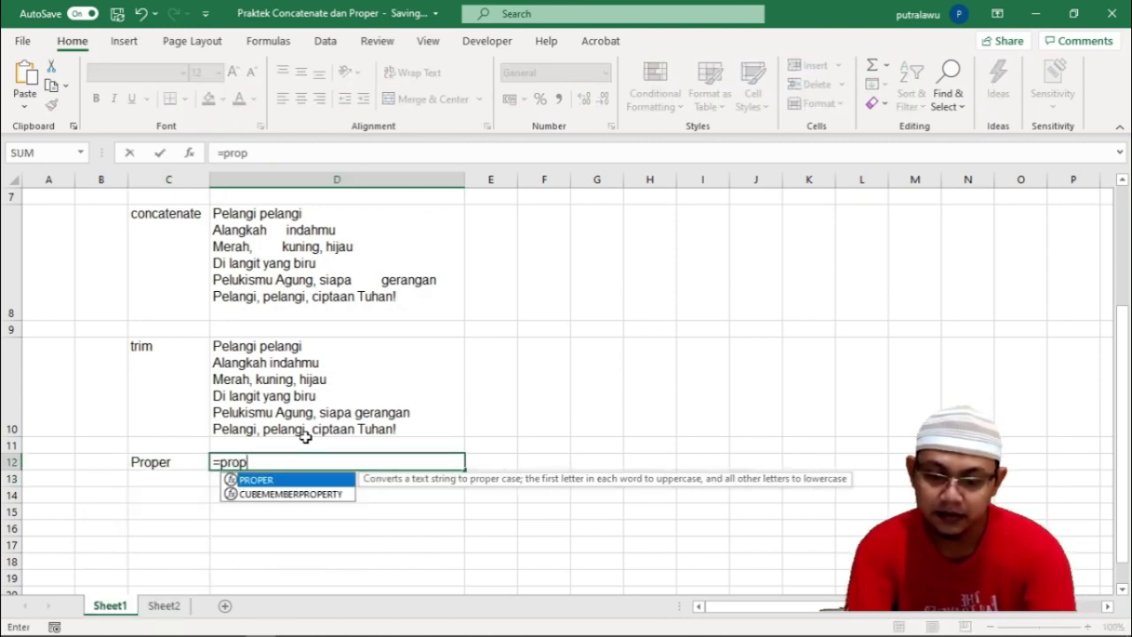
type("er(")
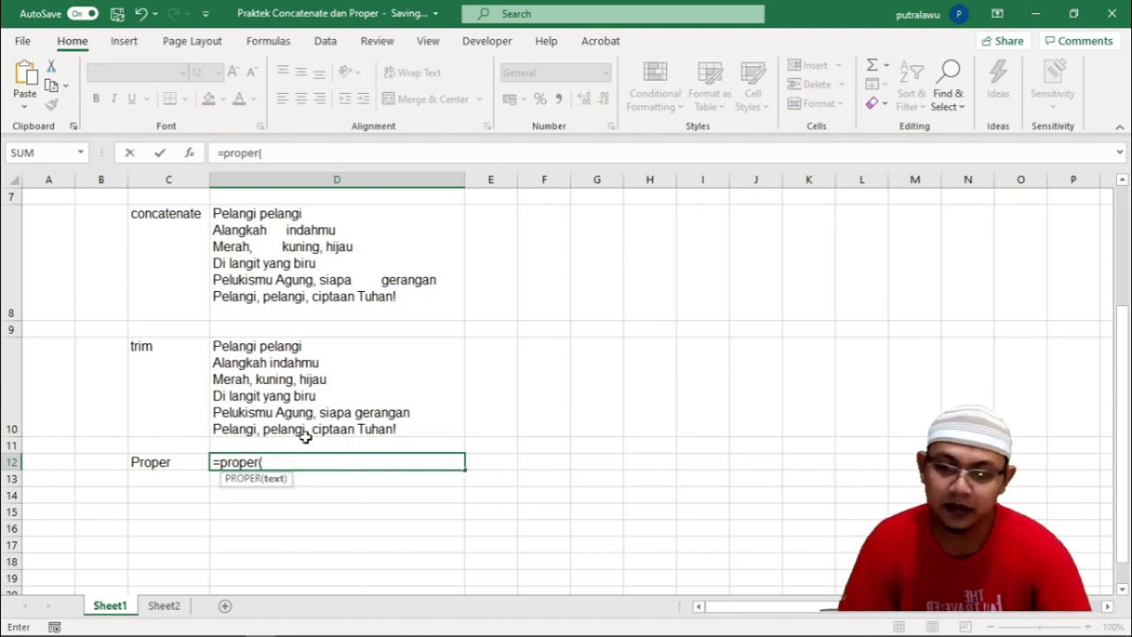
left_click(291, 397)
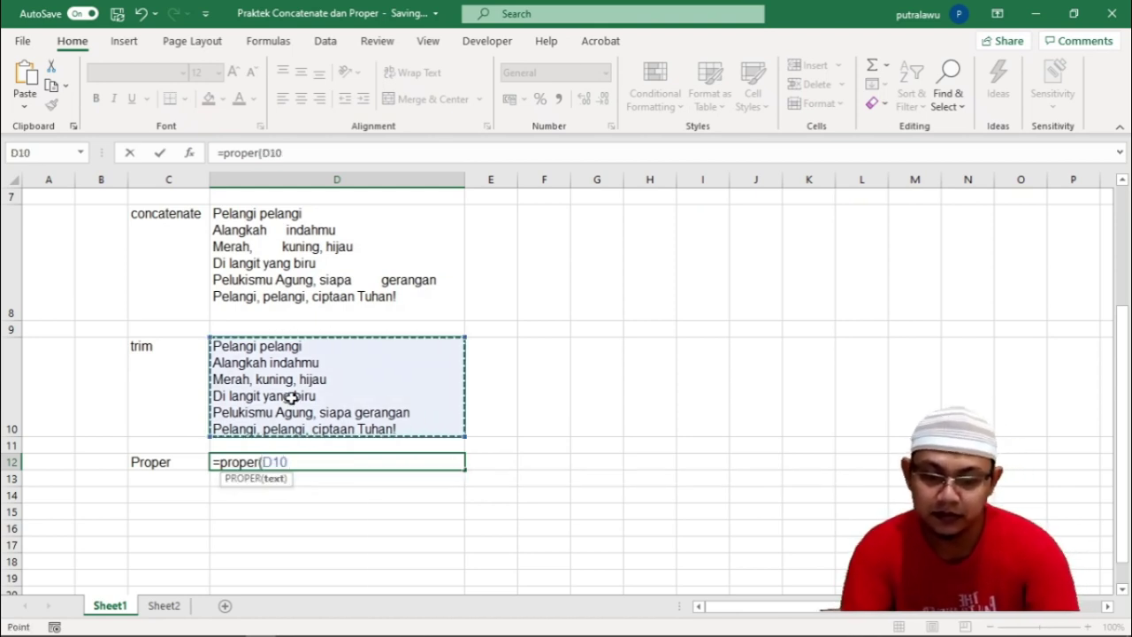
type(")")
key("Return")
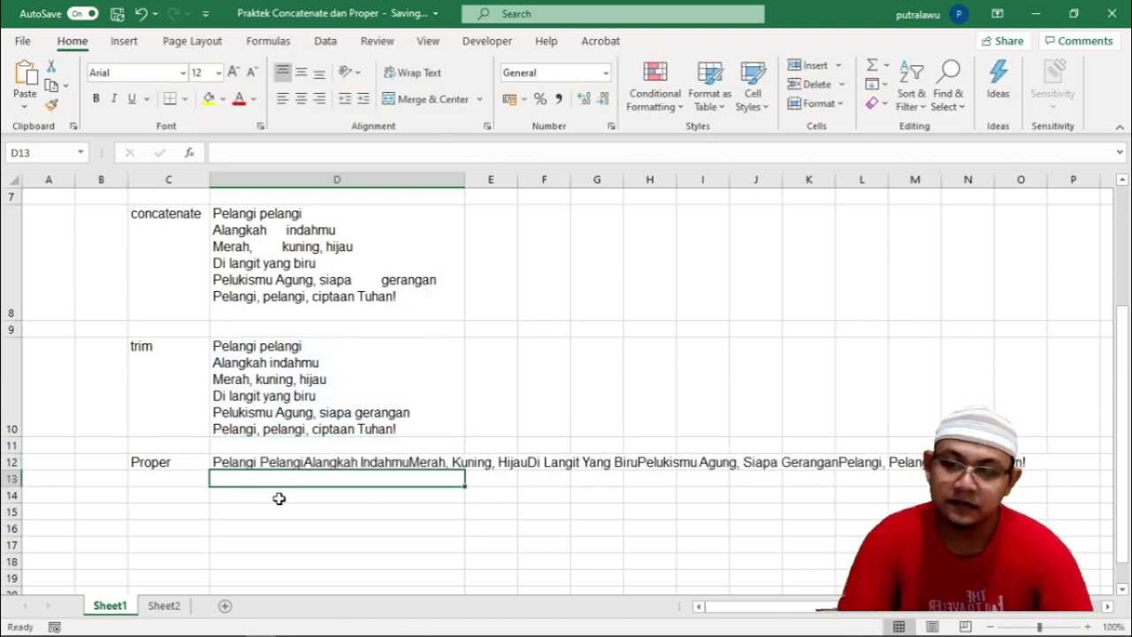
Turn on text wrapping for D12 and compare its lyrics with the formatted lyrics in D6
left_click(265, 462)
left_click(409, 72)
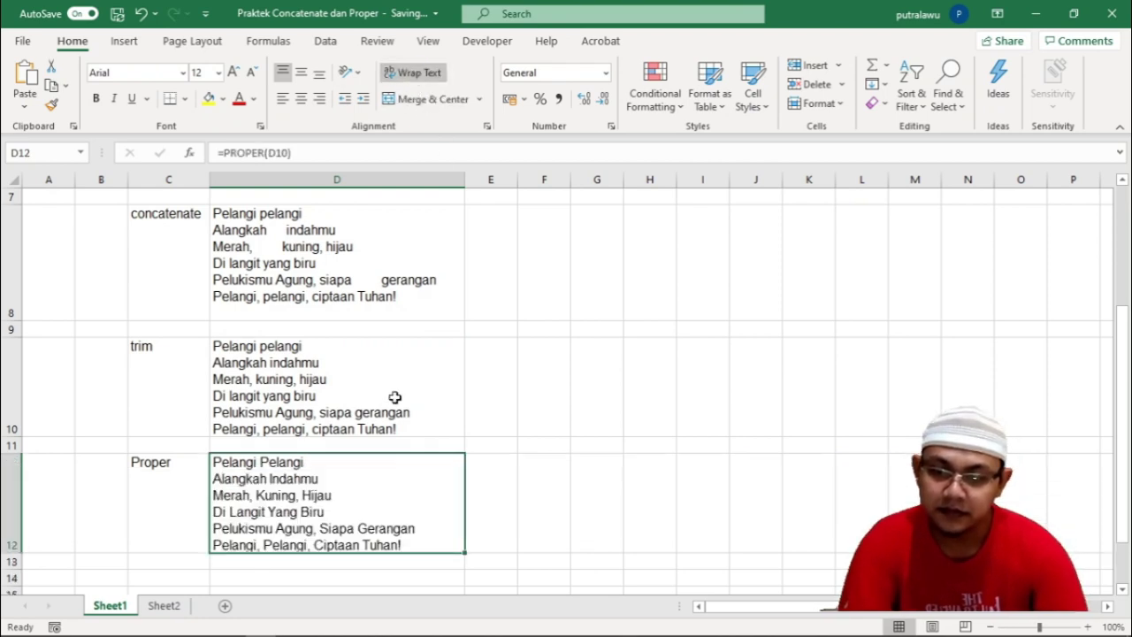
scroll(362, 450, "down", 2)
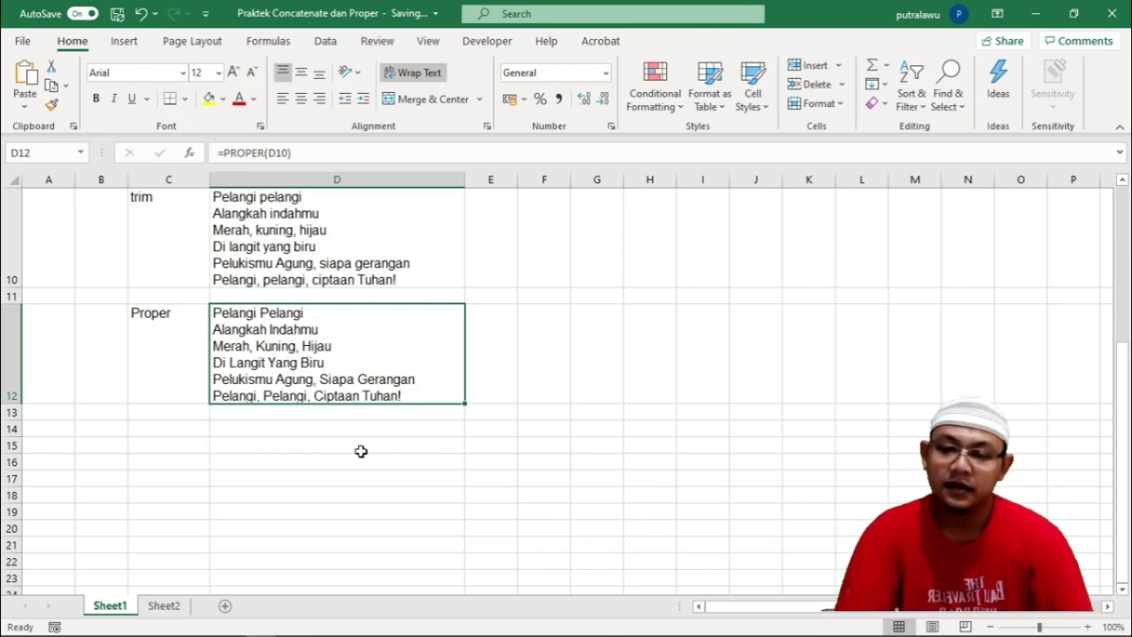
scroll(253, 303, "up", 2)
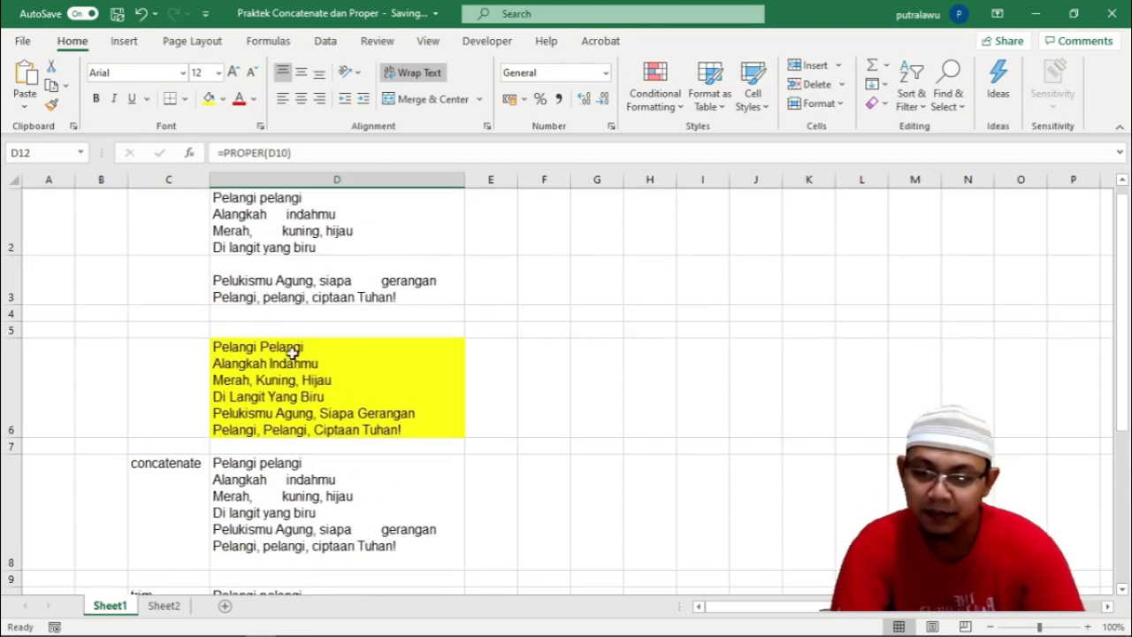
Hide rows 8 to 10 and compare the lyrics in D12 with the formatted lyrics in D6
left_click_drag(10, 394, 65, 416)
right_click(191, 385)
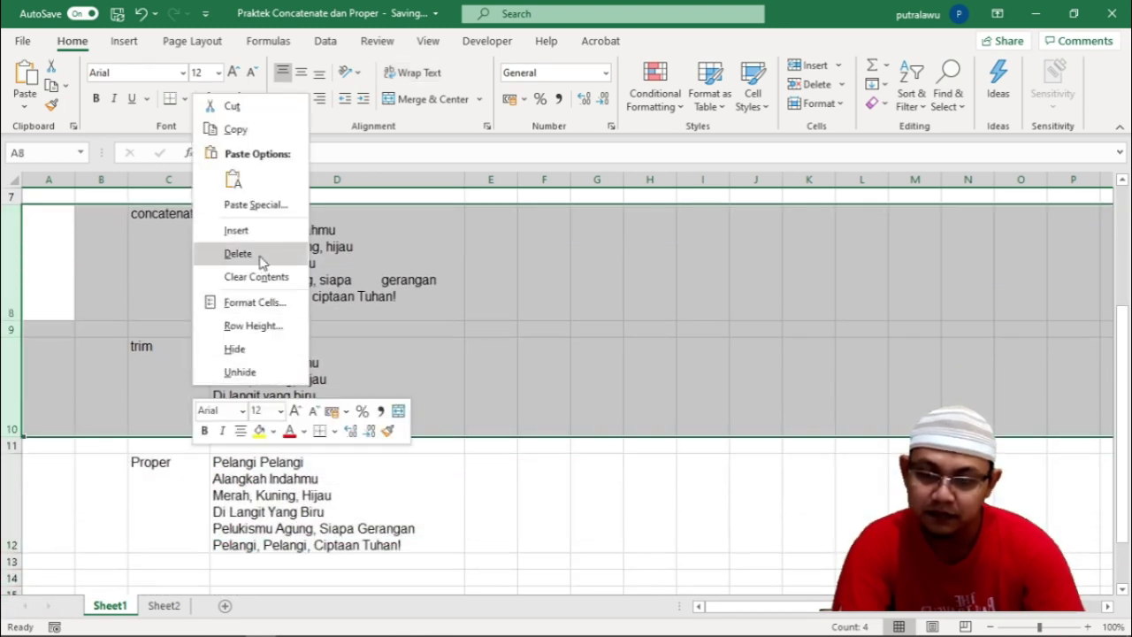
left_click(263, 359)
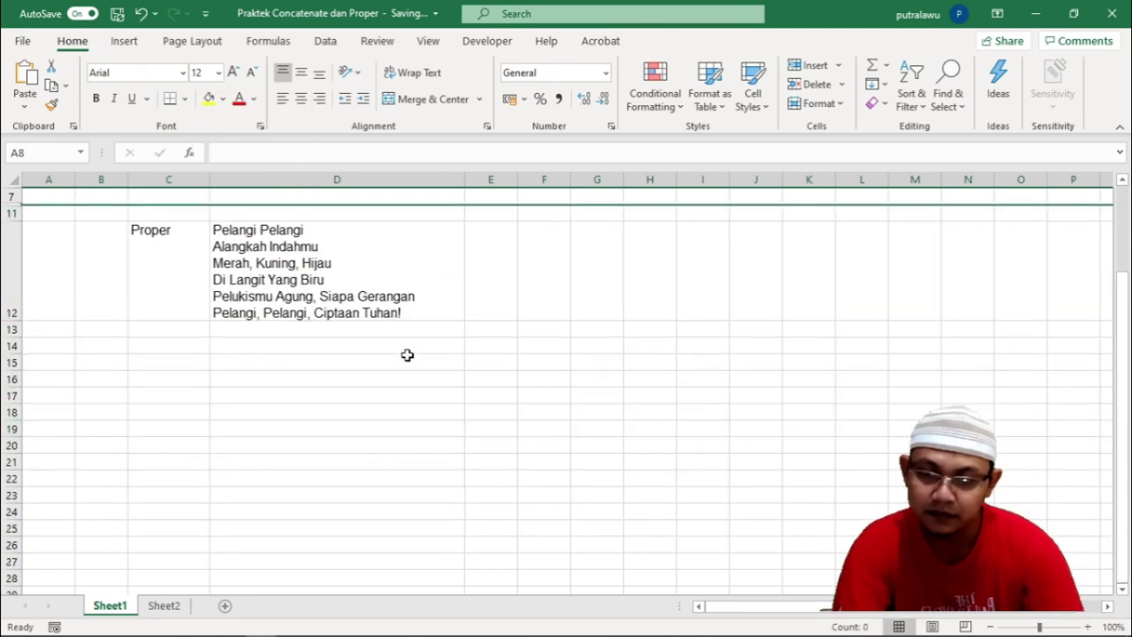
scroll(407, 356, "up", 2)
left_click(290, 398)
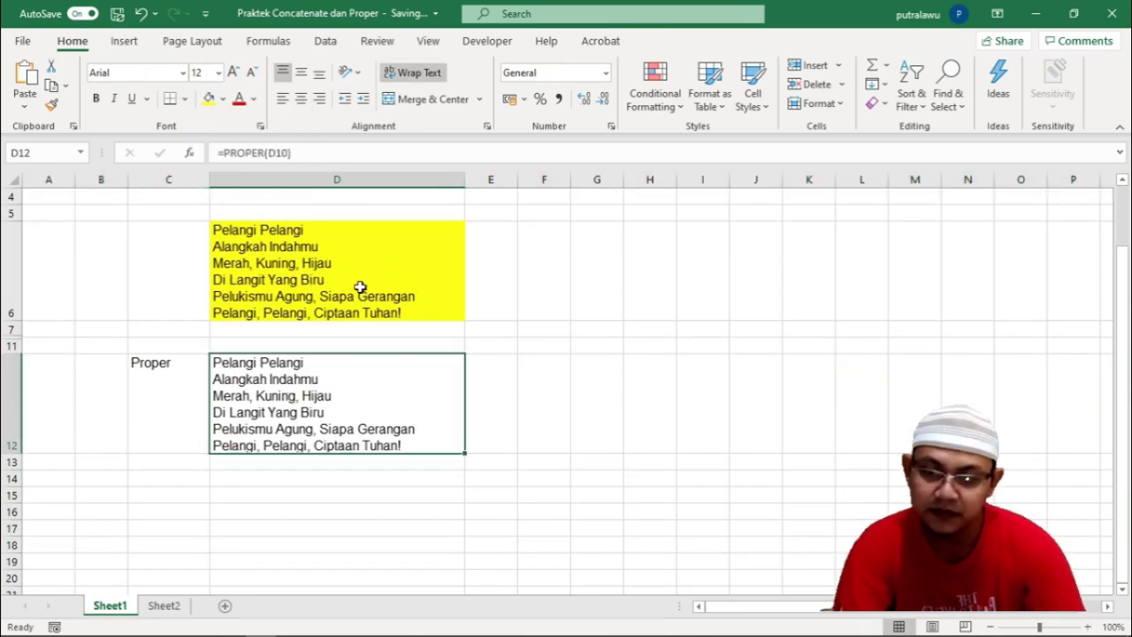
scroll(359, 397, "up", 1)
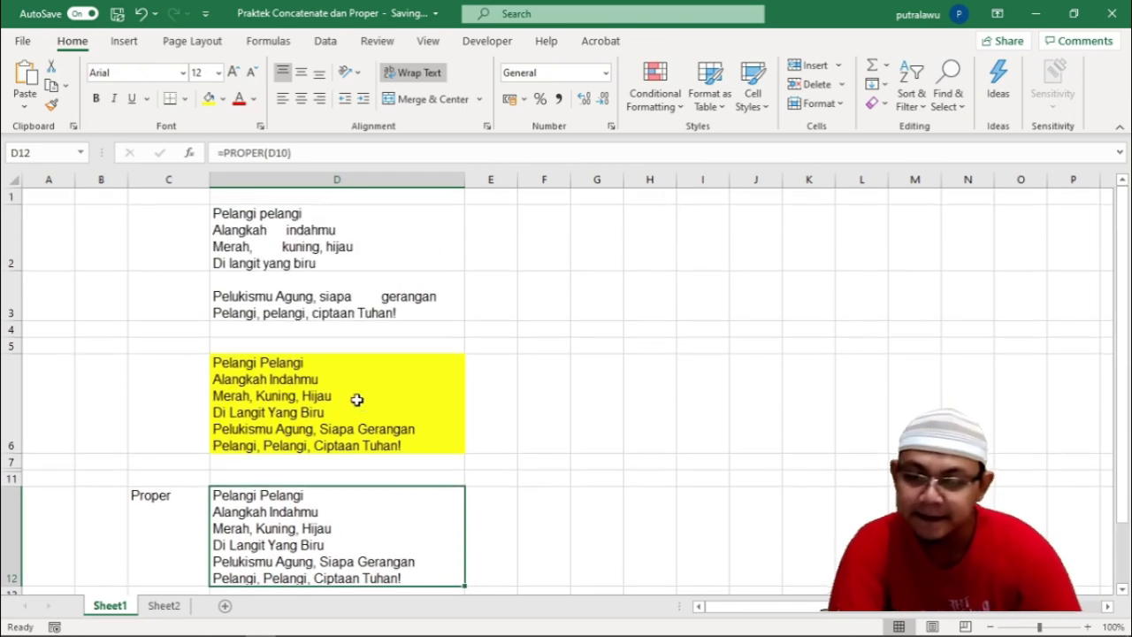
scroll(359, 397, "down", 1)
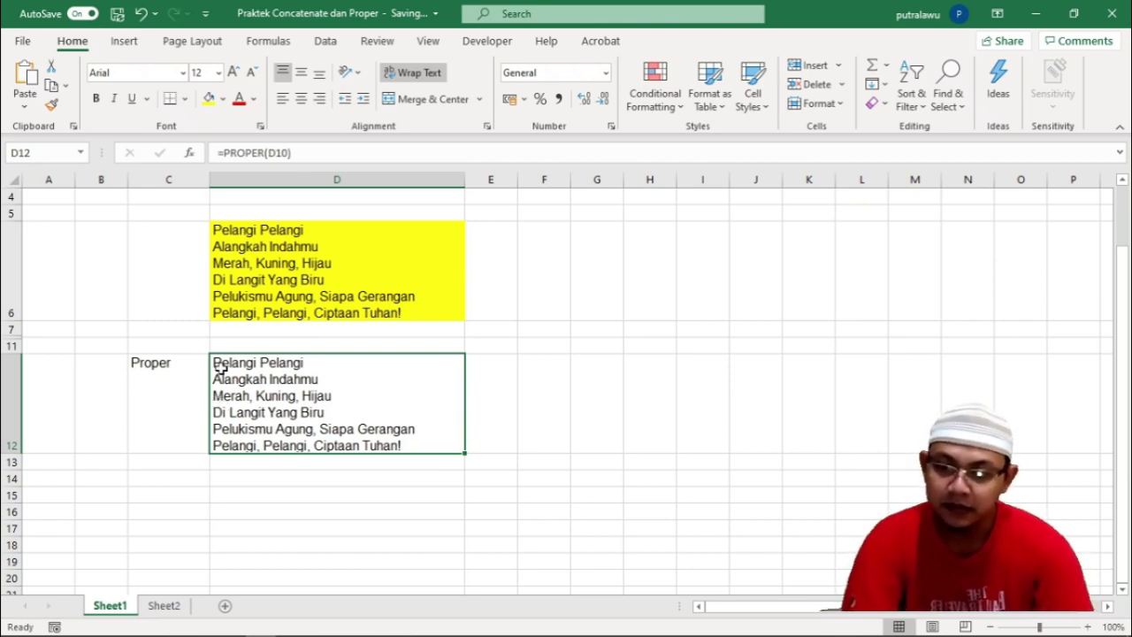
Unhide the hidden rows between rows 7 and 11
left_click(7, 346)
left_click_drag(7, 346, 8, 330)
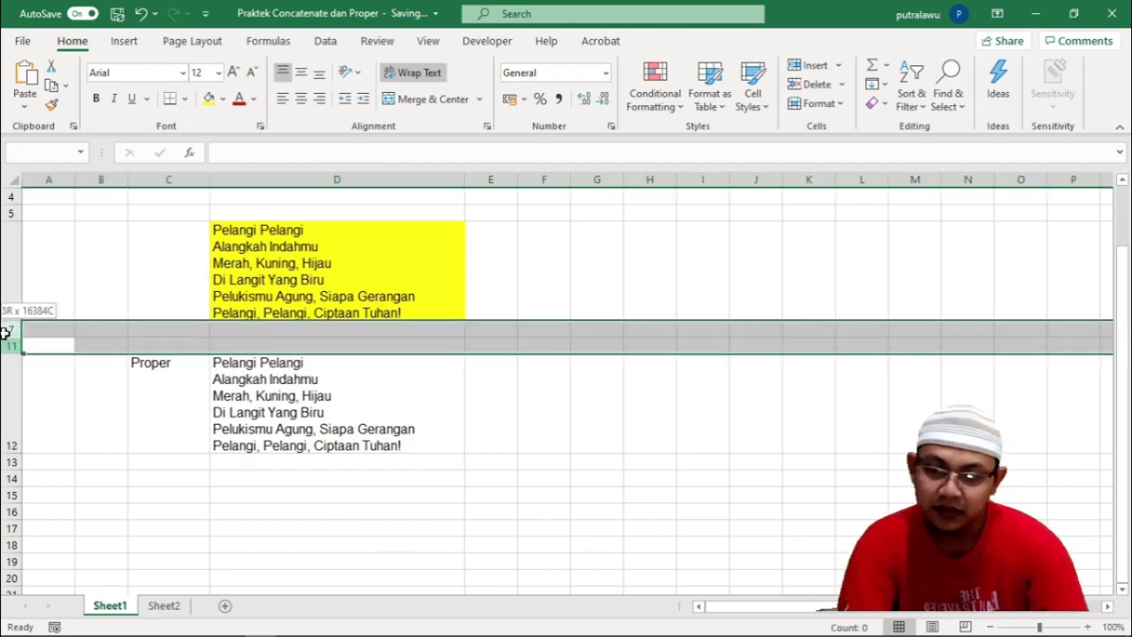
right_click(67, 329)
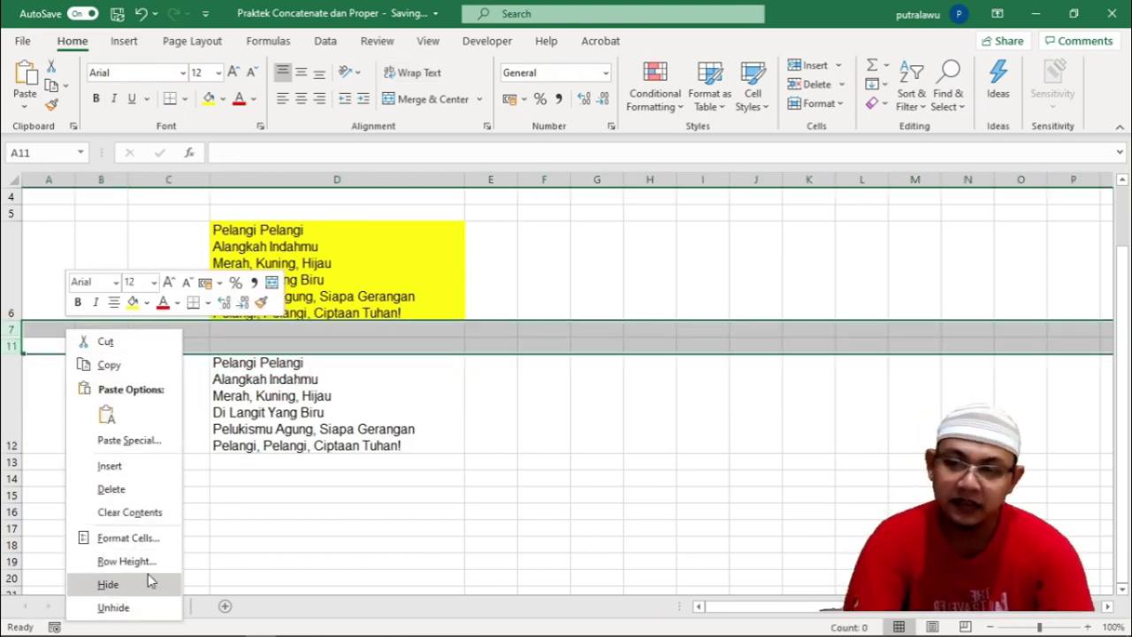
left_click(124, 608)
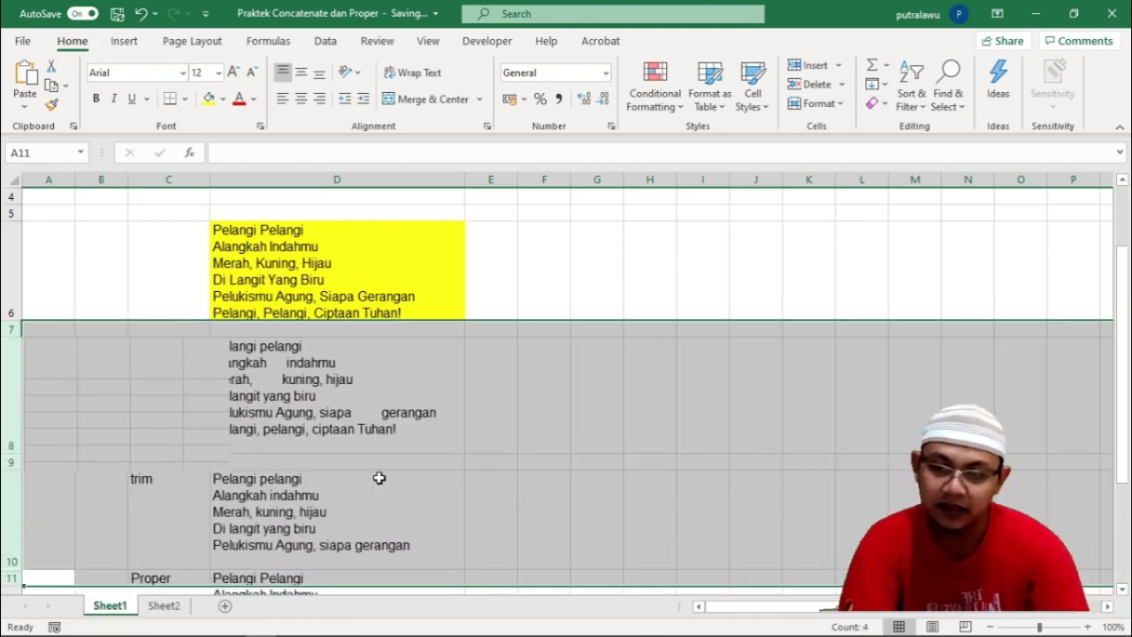
left_click(399, 460)
Review the original lyrics in D2 and D3 against the concatenate, trim and Proper results in D8, D10 and D12
scroll(303, 394, "down", 3)
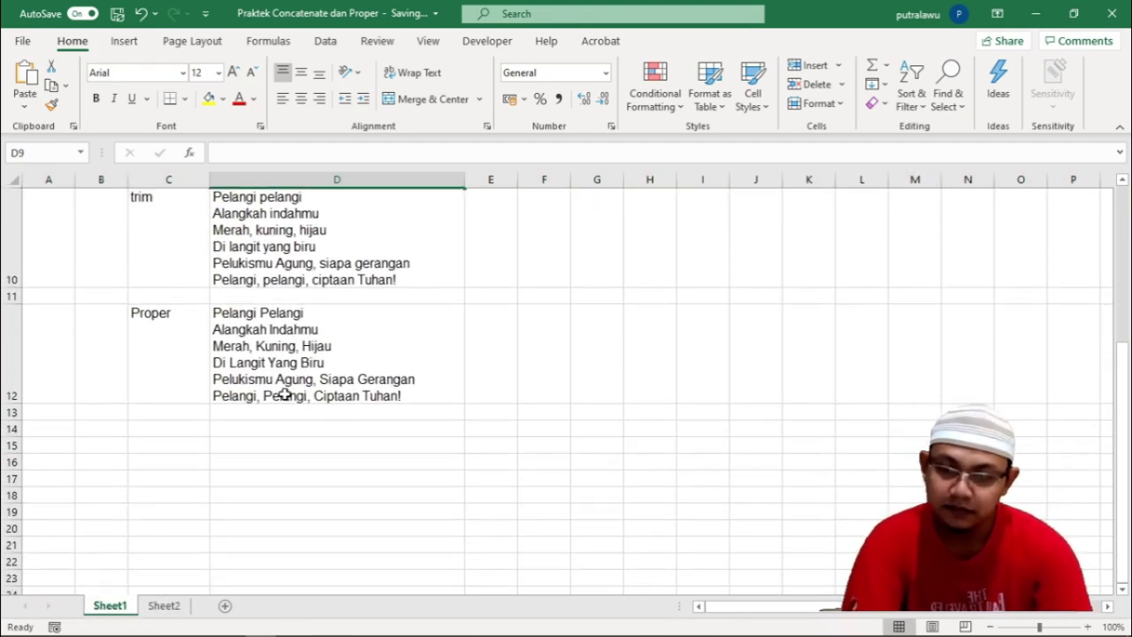
left_click(316, 381)
scroll(387, 366, "up", 4)
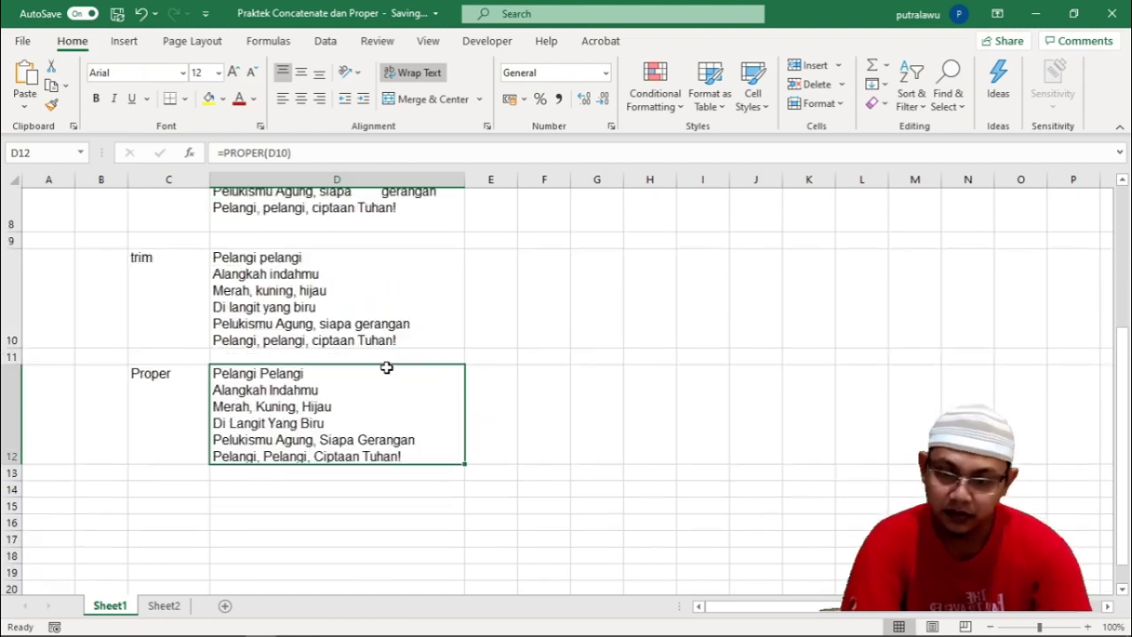
left_click(333, 279)
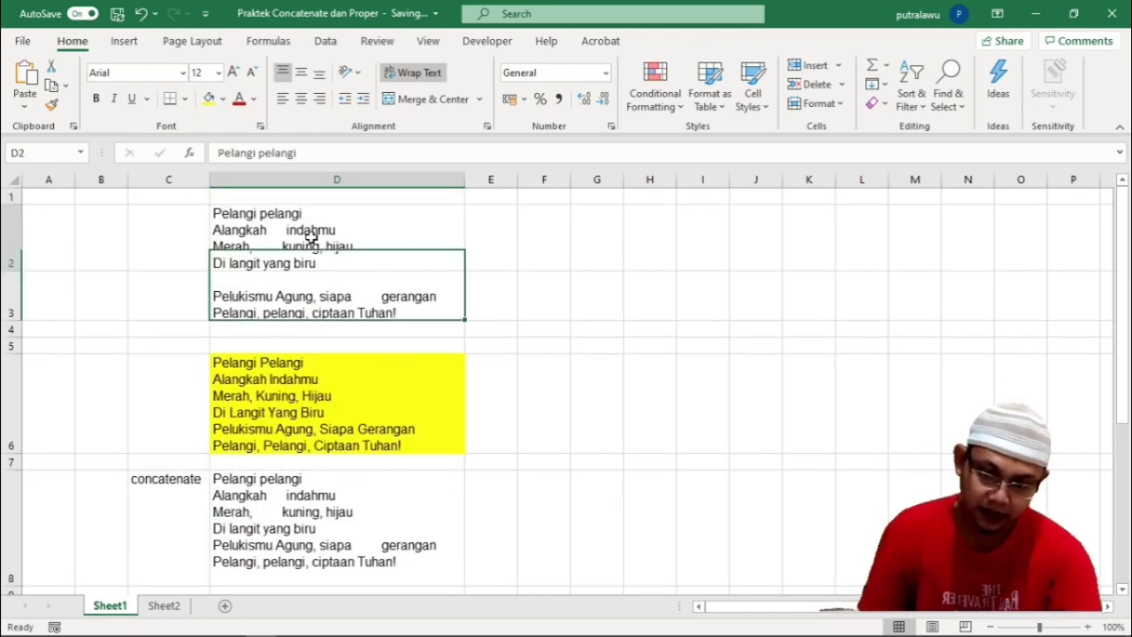
key("Up")
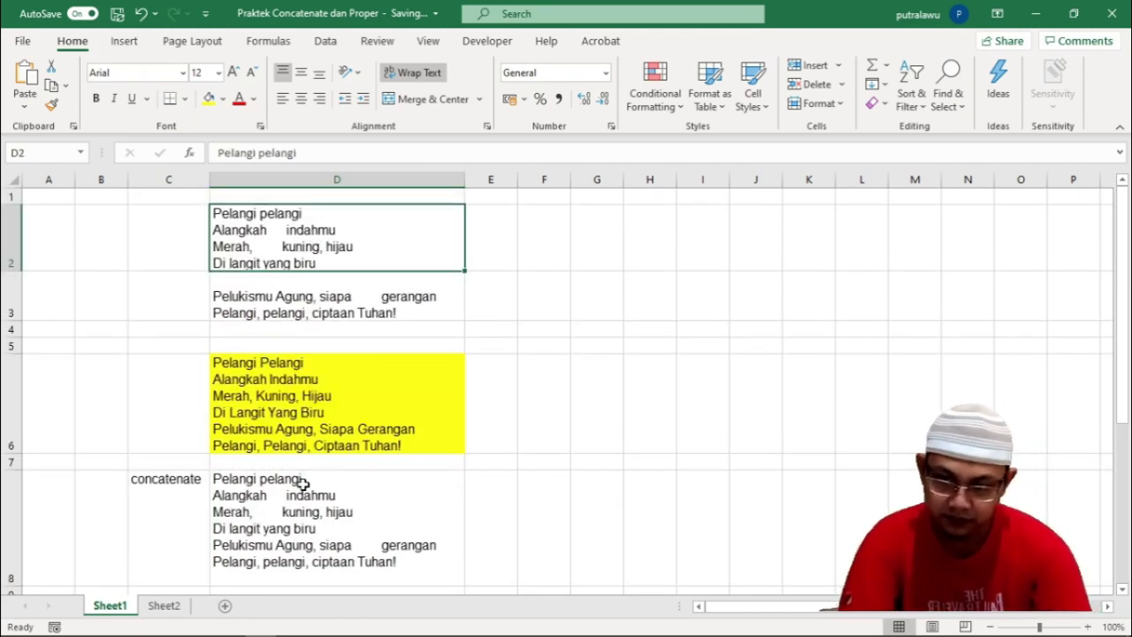
scroll(301, 478, "down", 3)
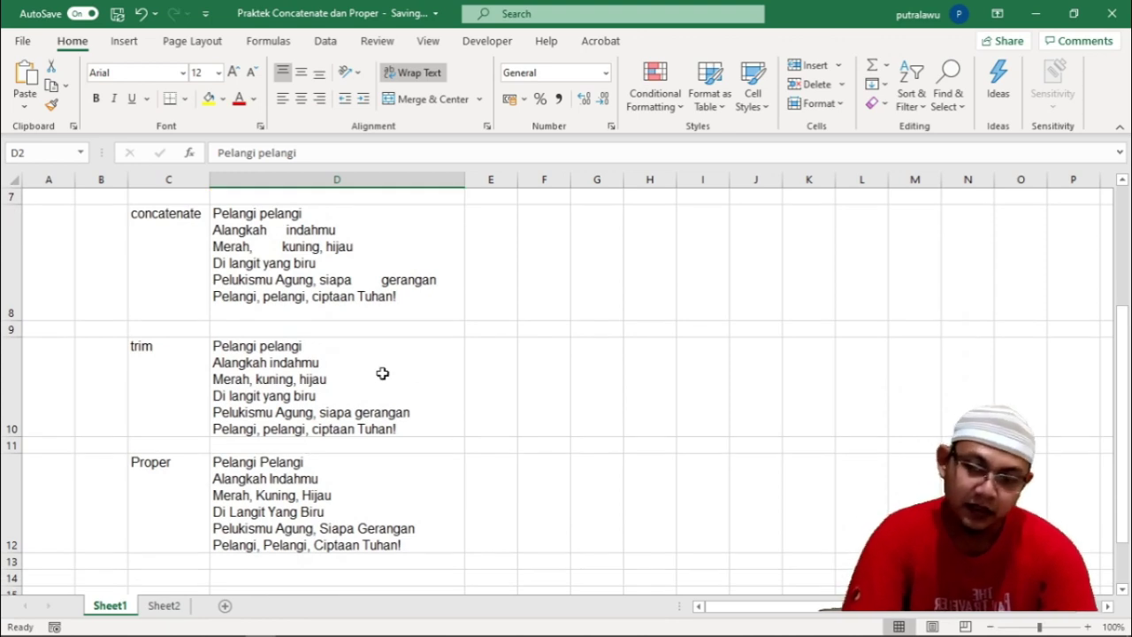
scroll(368, 384, "down", 1)
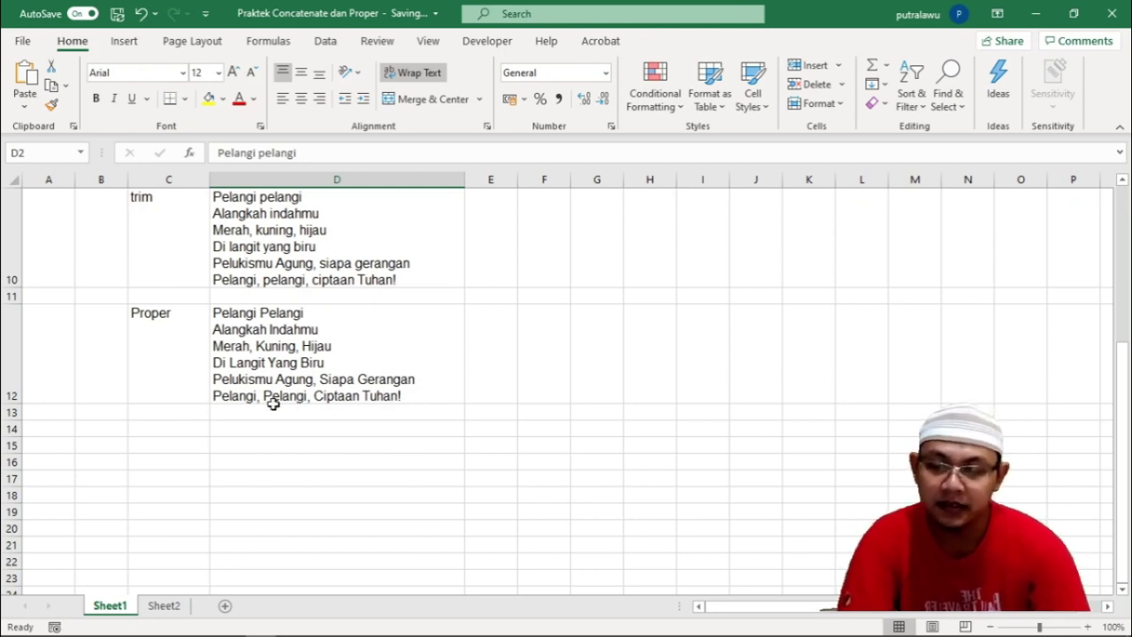
Enter the label "Tanggal" in C14 and the date 2/8/20 in D14
left_click(159, 432)
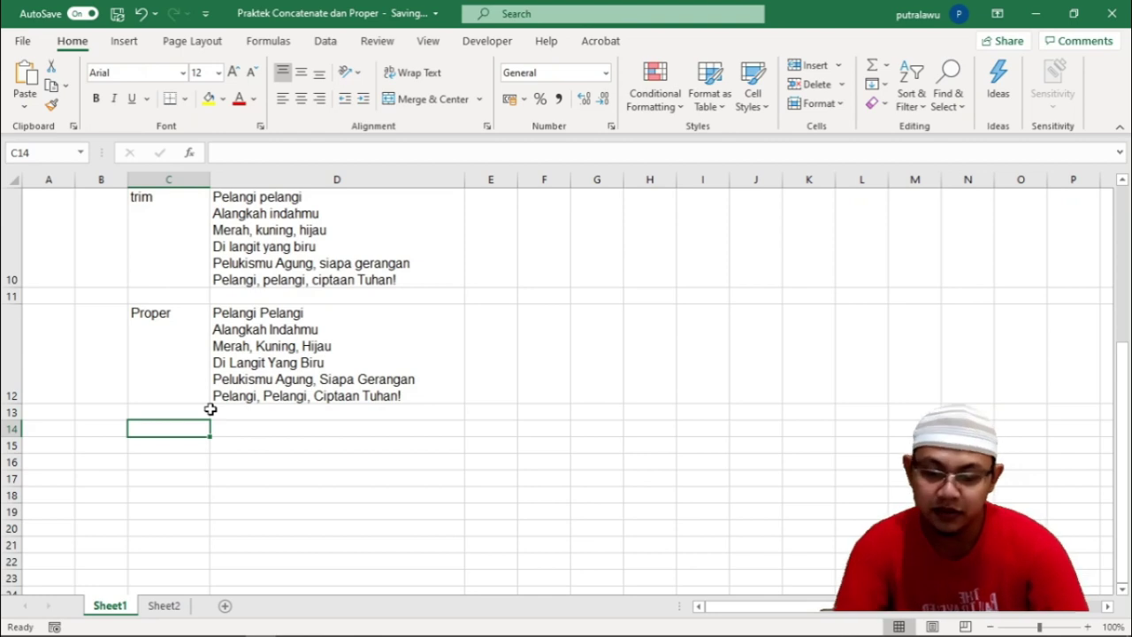
type("Tangga")
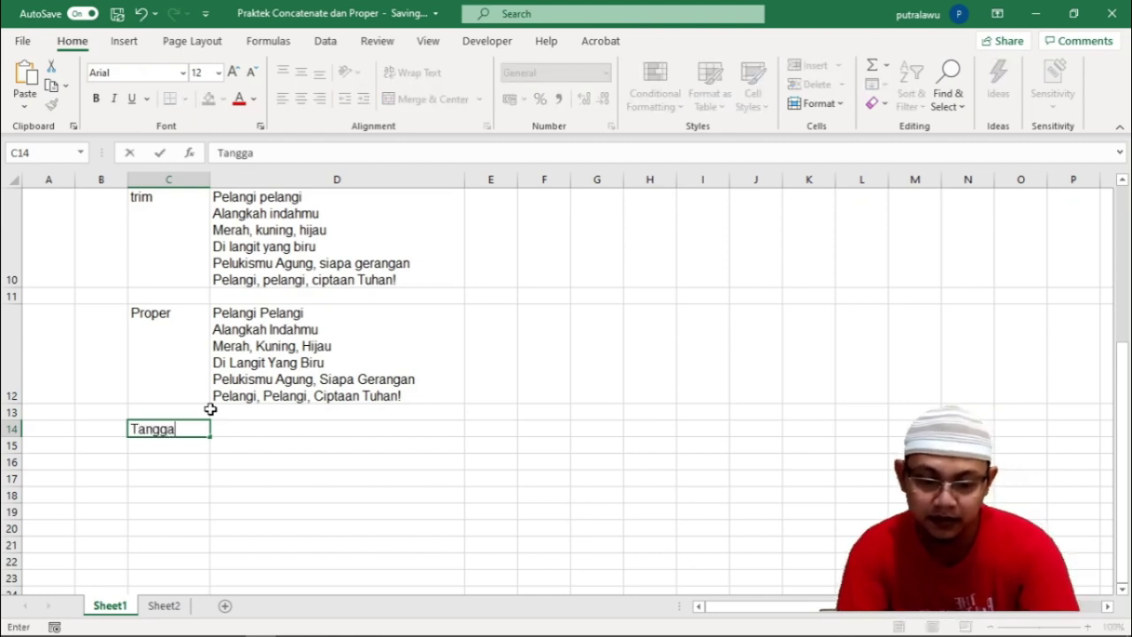
type("l")
key("Return")
key("Up")
key("Right")
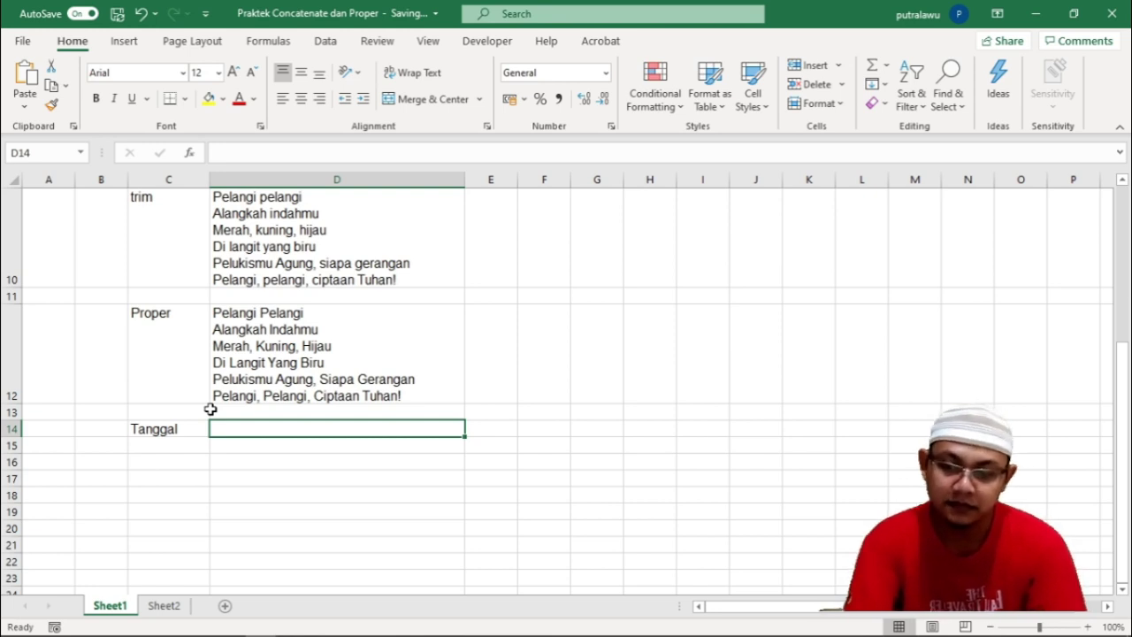
type("2/8/20")
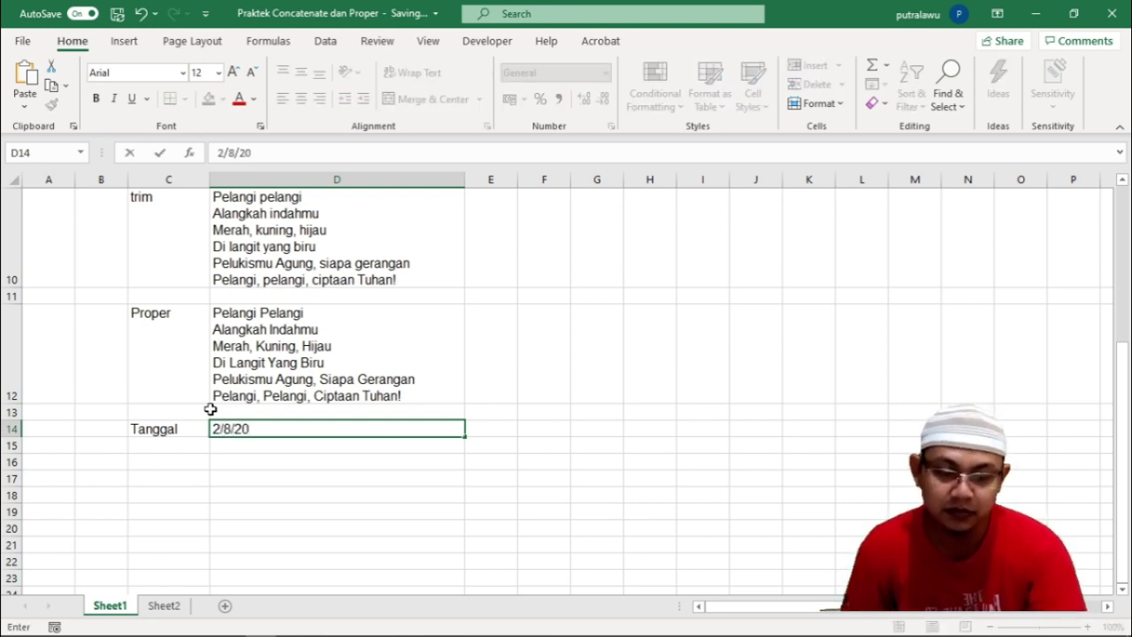
key("Return")
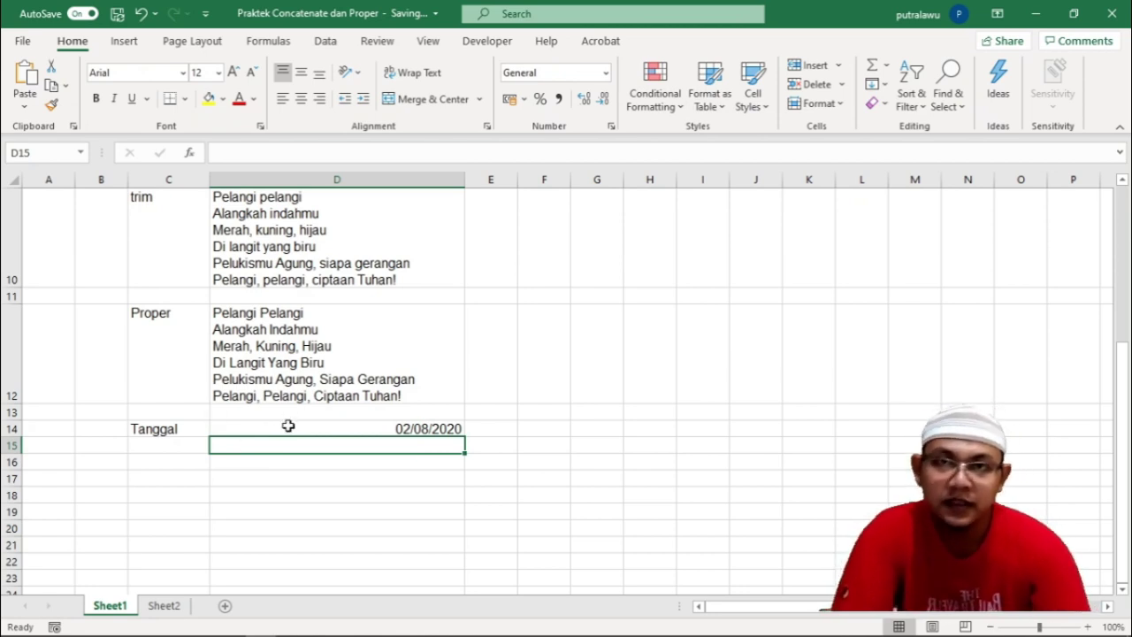
Enter the label "concatenate" in C16
left_click(169, 459)
type("con")
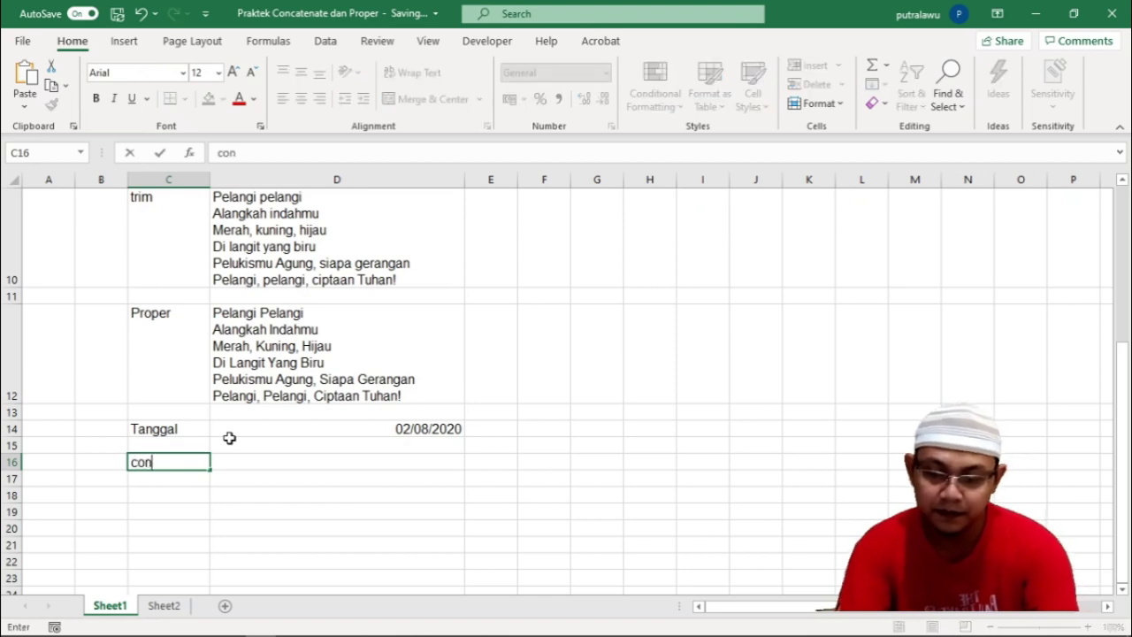
type("catenate")
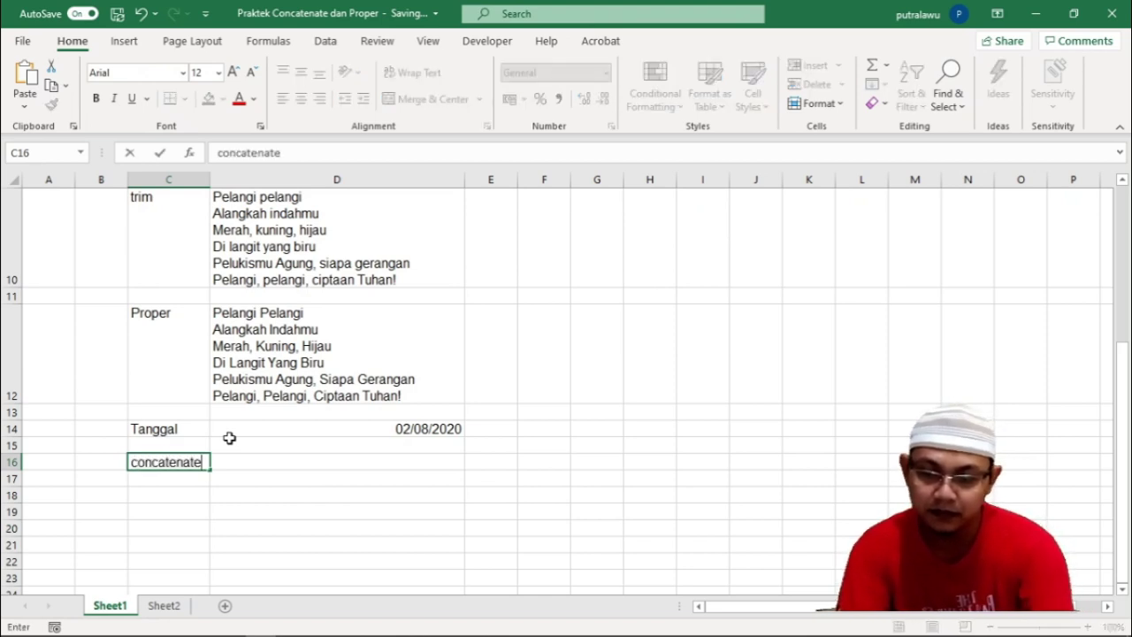
key("Return")
Join the proper-case lyrics and the date in D16 with =CONCATENATE(D12;D14) and turn on text wrapping for that cell
key("Right")
key("Up")
type("=")
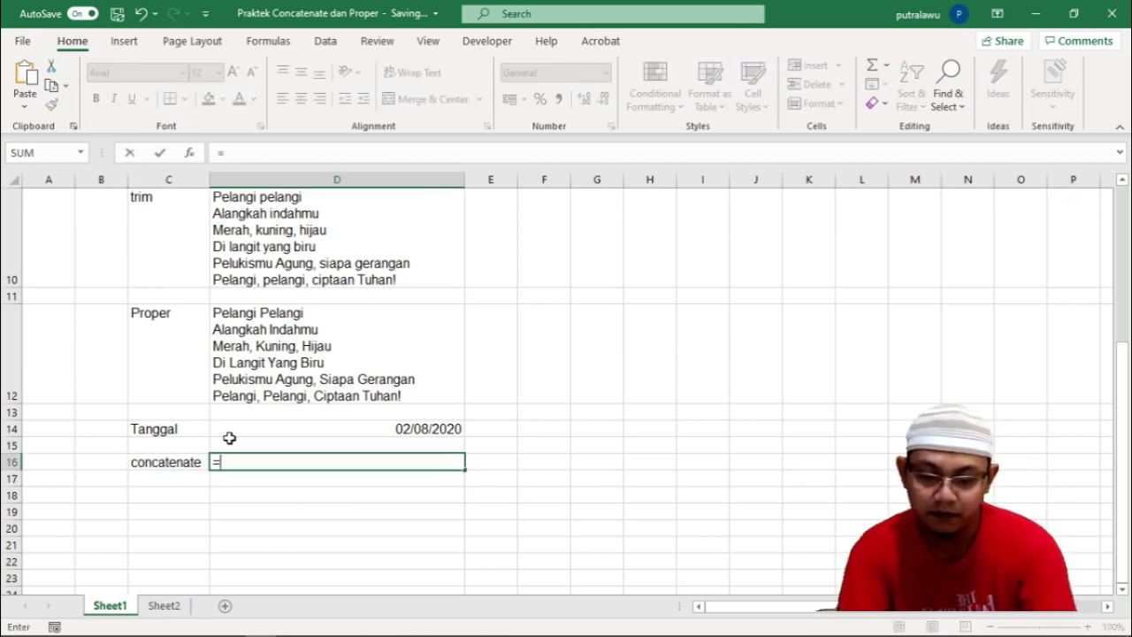
type("concatenat")
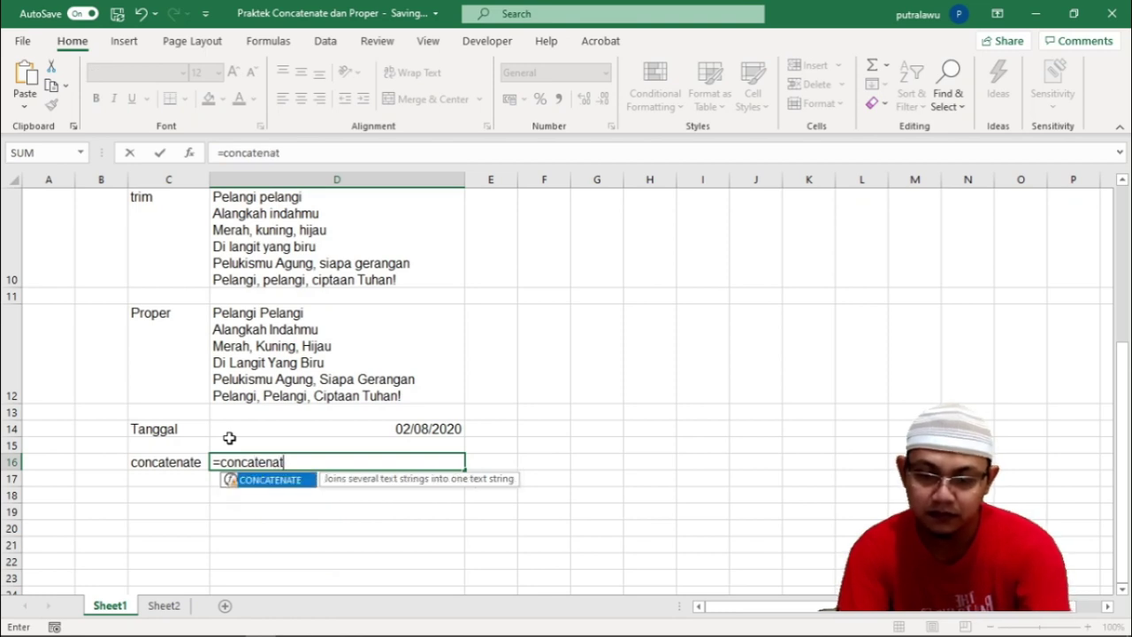
type("e(")
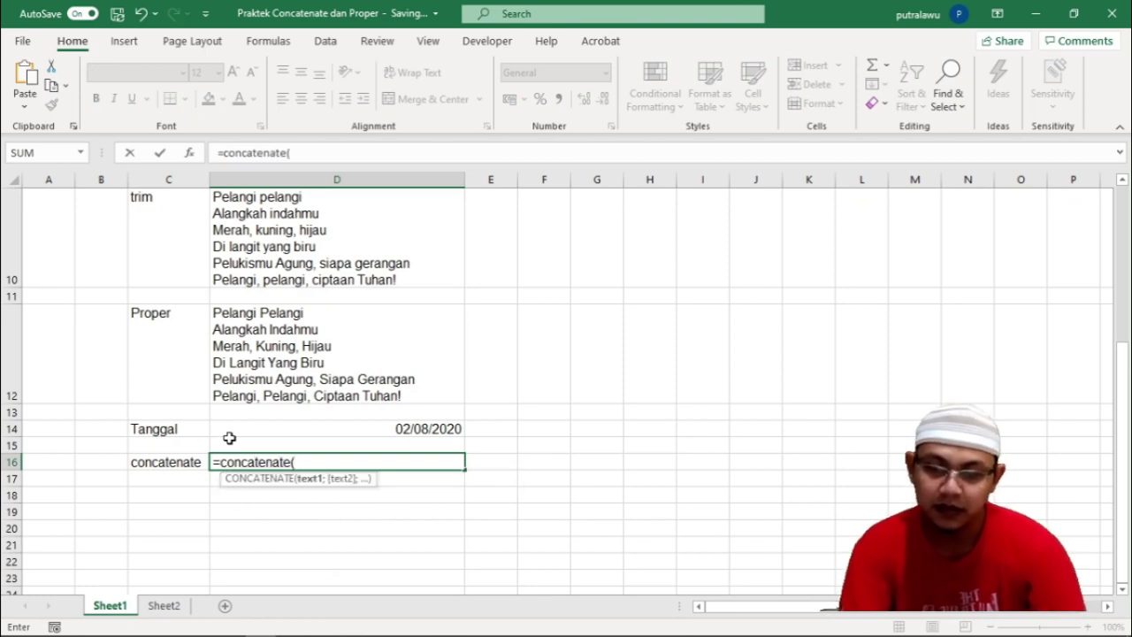
left_click(300, 331)
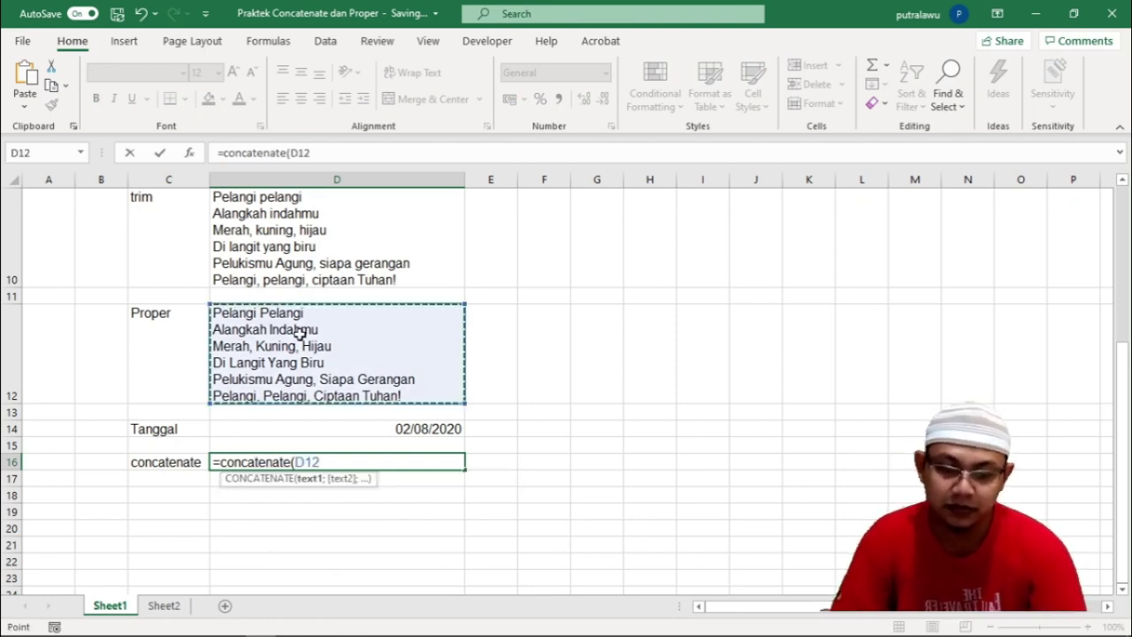
type(";")
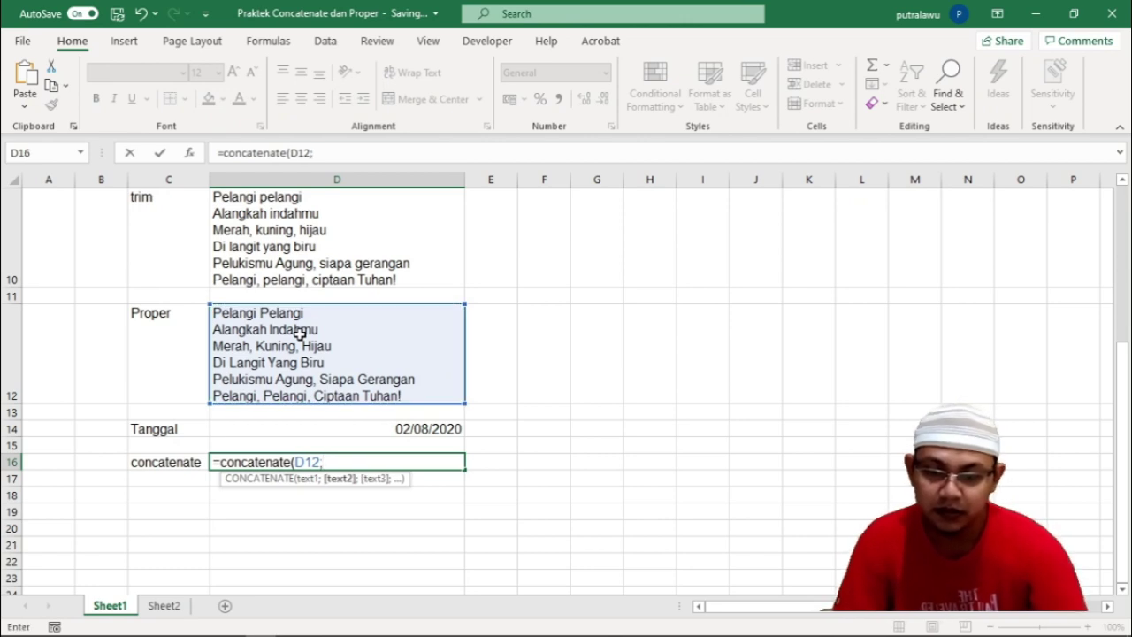
left_click(372, 428)
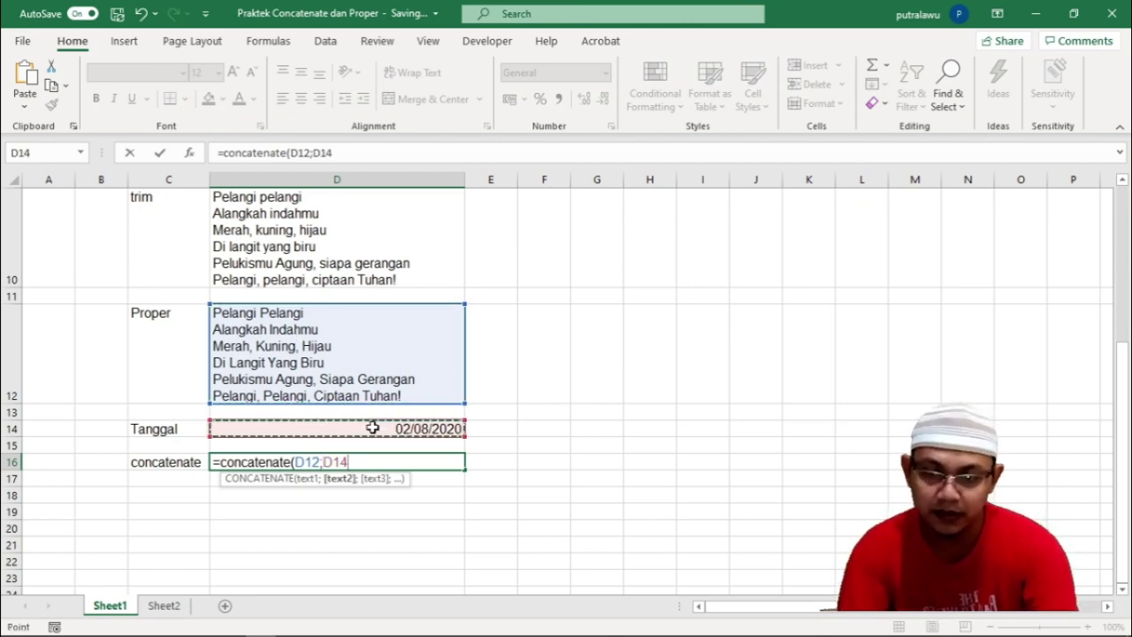
type(")")
key("Return")
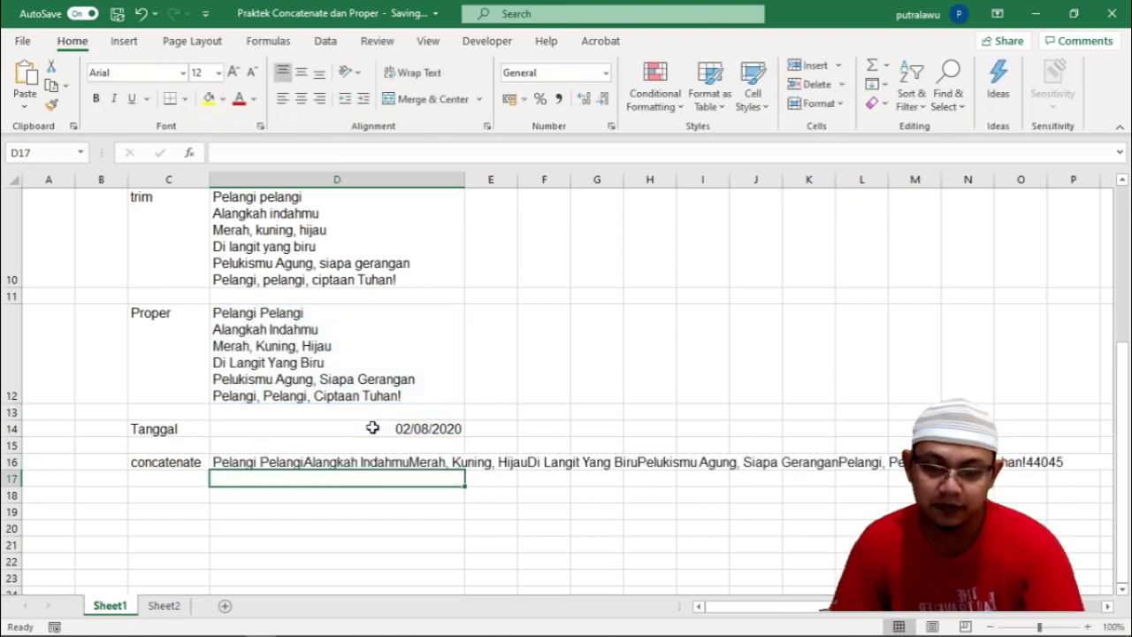
left_click(303, 463)
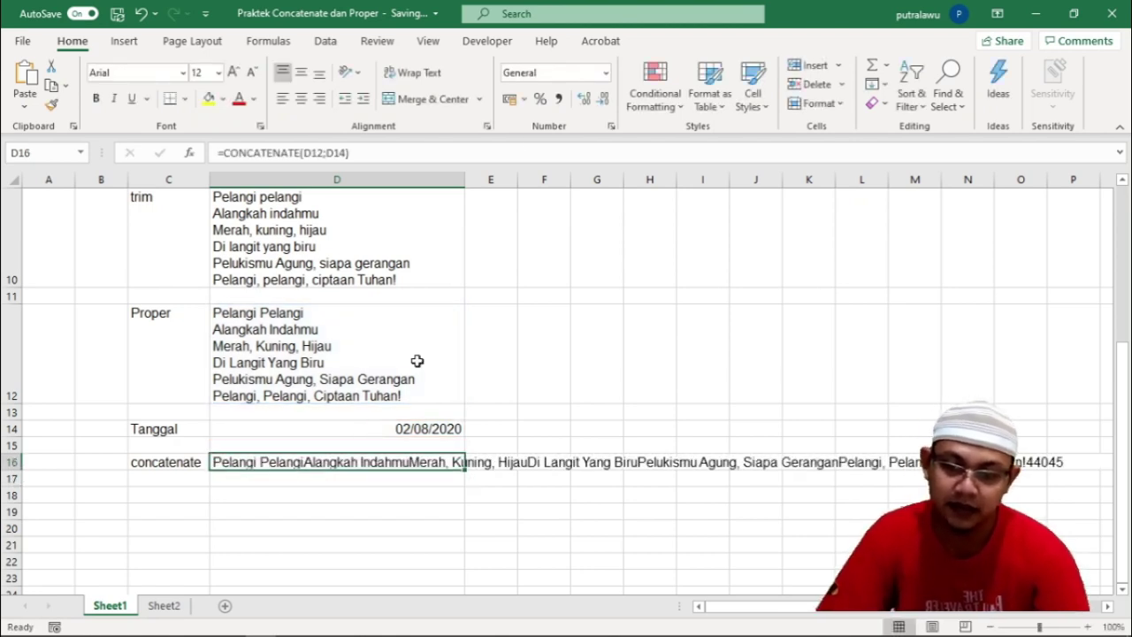
left_click(409, 71)
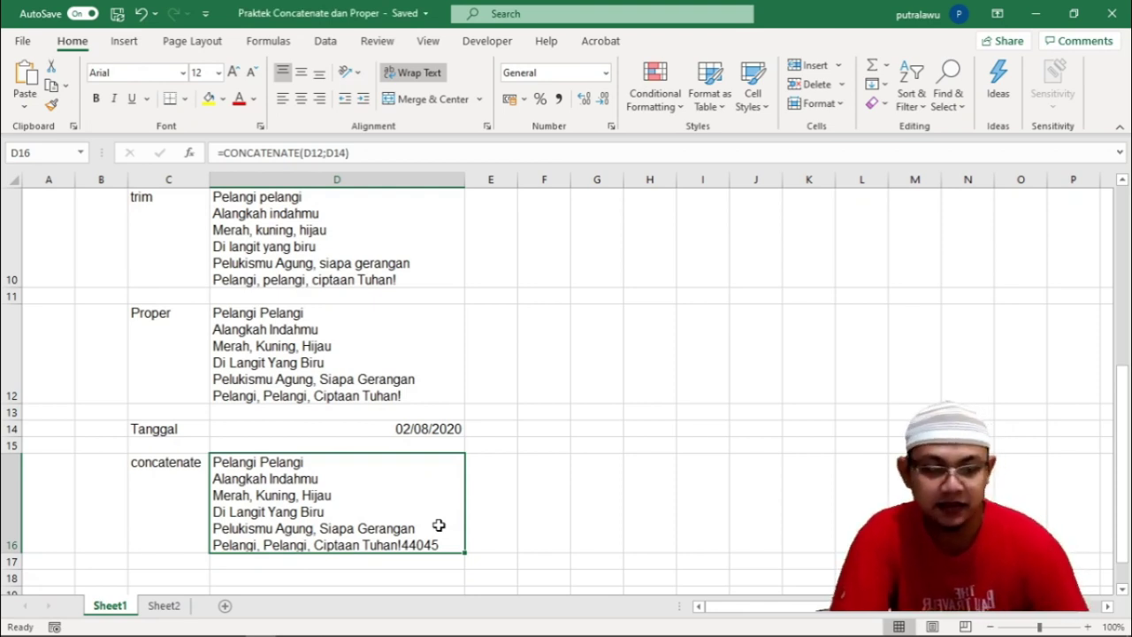
Enter the label "Text" in C18
scroll(340, 518, "down", 1)
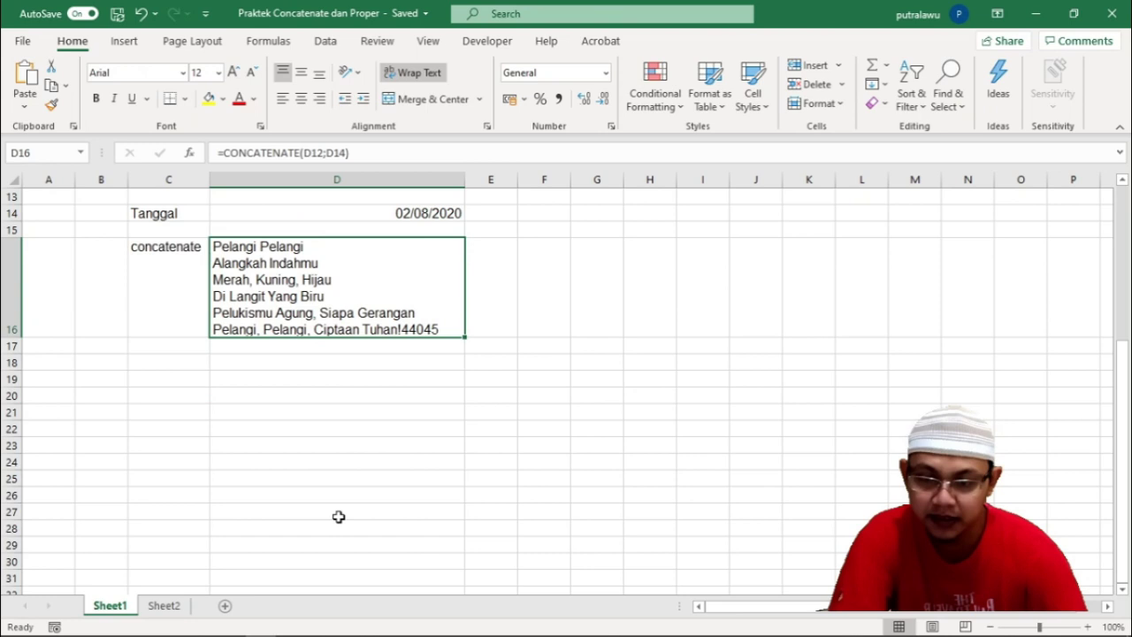
left_click(168, 362)
type("Tet")
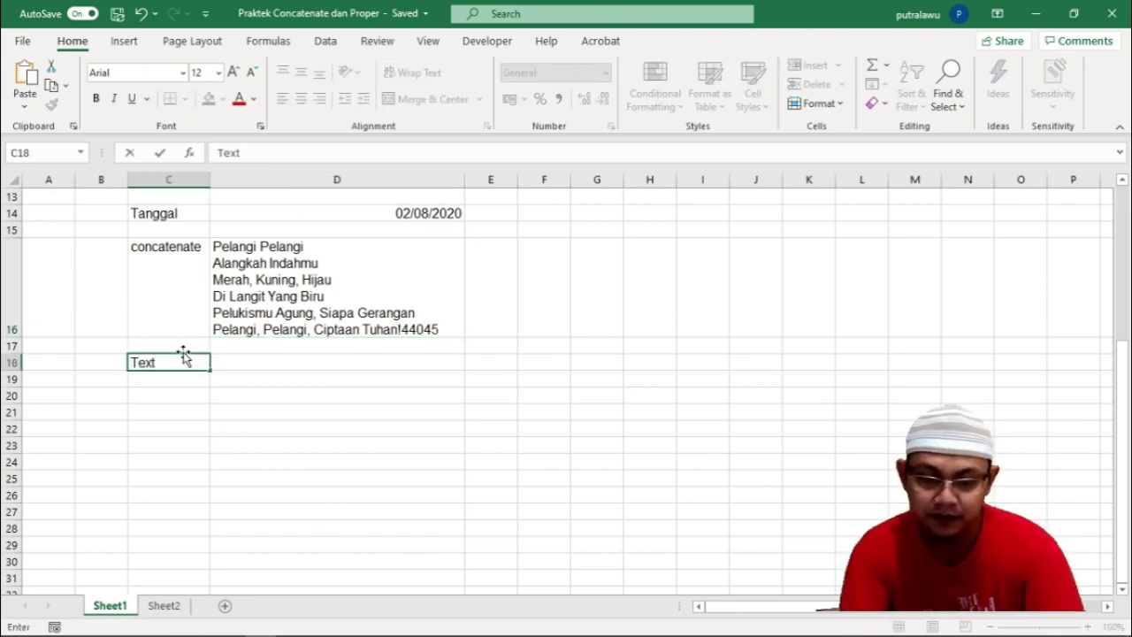
key("Return")
key("Up")
key("Right")
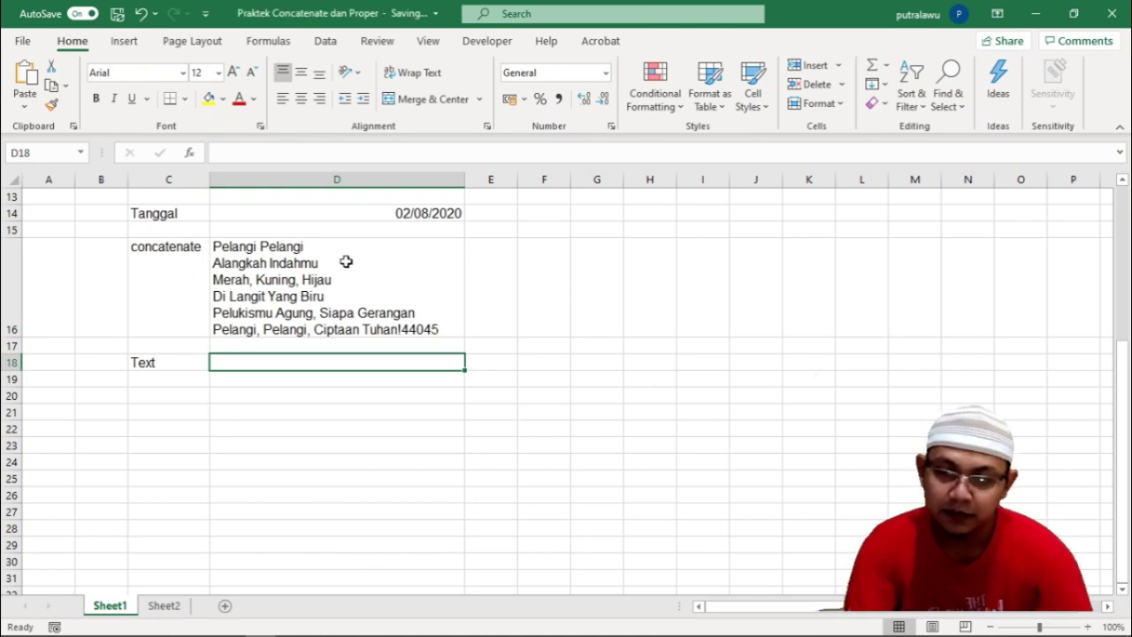
Copy the CONCATENATE formula text from D16 into D18
left_click(279, 297)
left_click(374, 153)
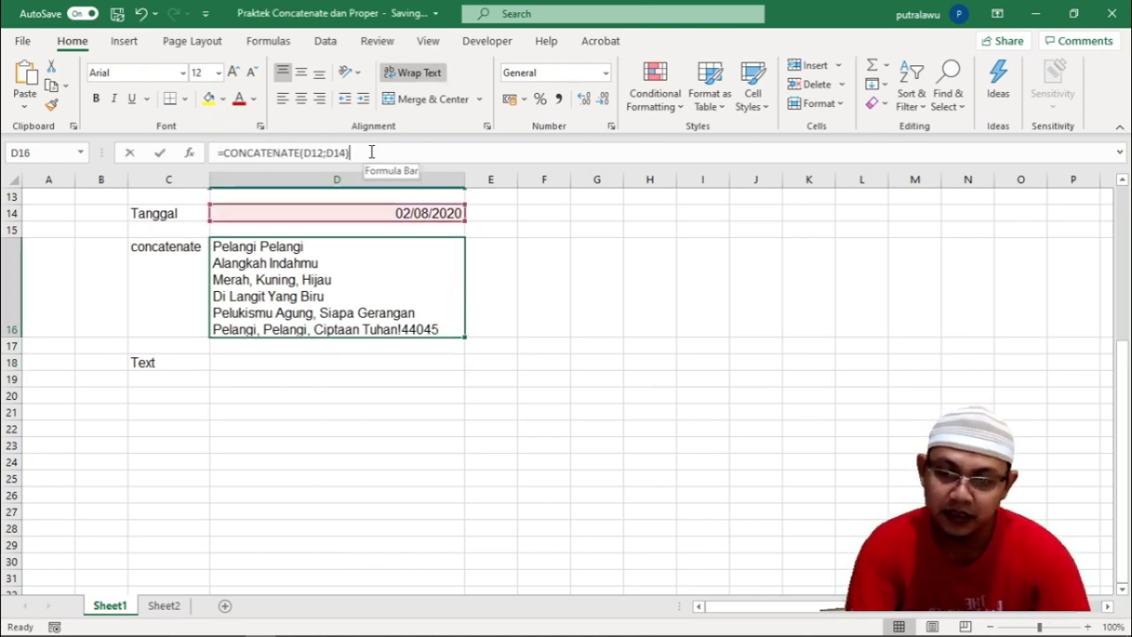
key("ctrl+a")
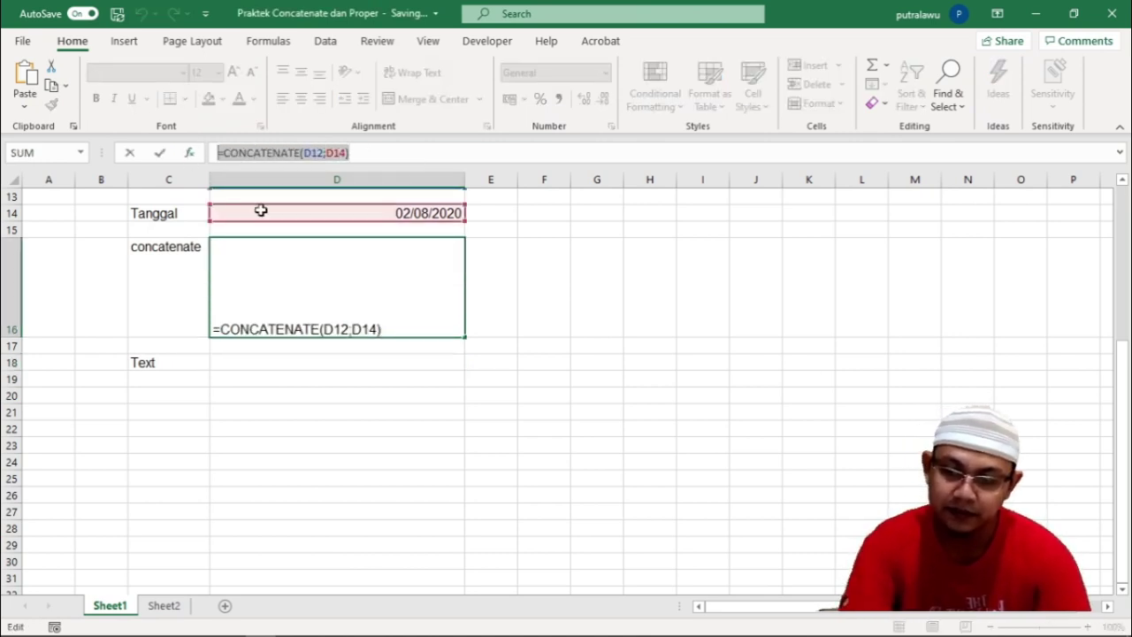
left_click(237, 363)
left_click(286, 153)
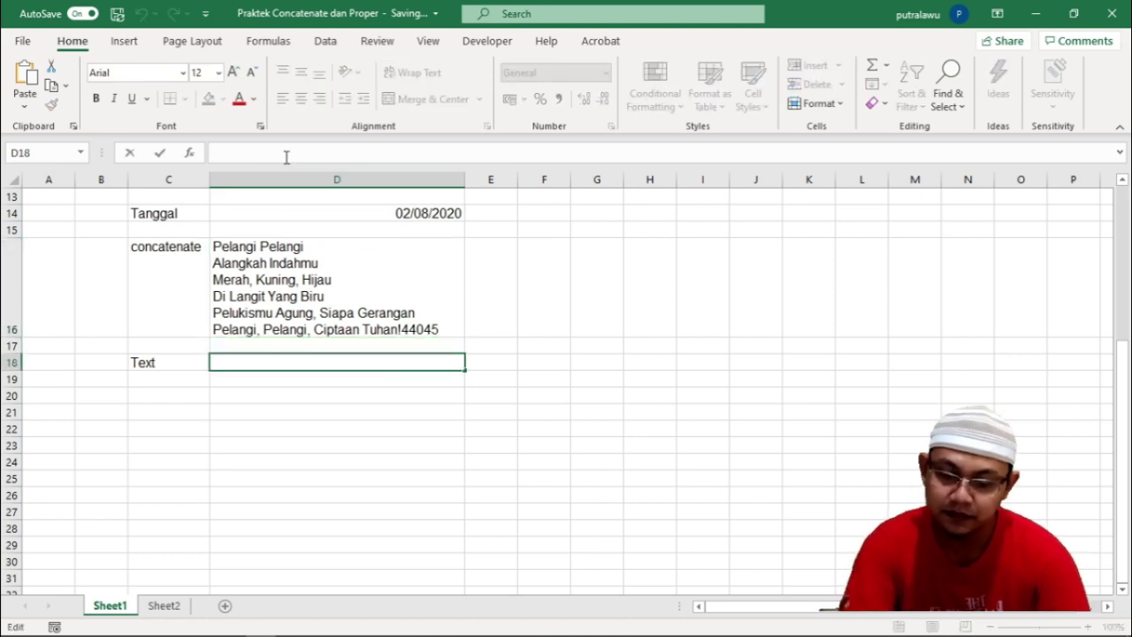
key("ctrl+v")
Wrap D14 in TEXT with the format "dd mmmm yyyy" in D18's formula and turn on text wrapping for that cell
left_click(328, 153)
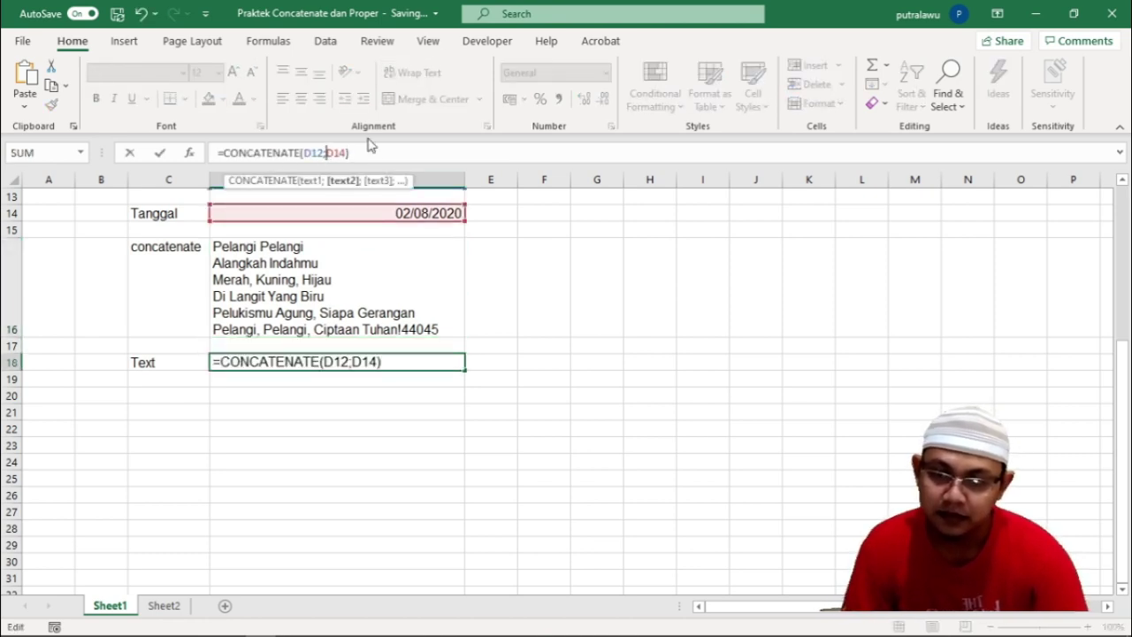
type("ext(D14")
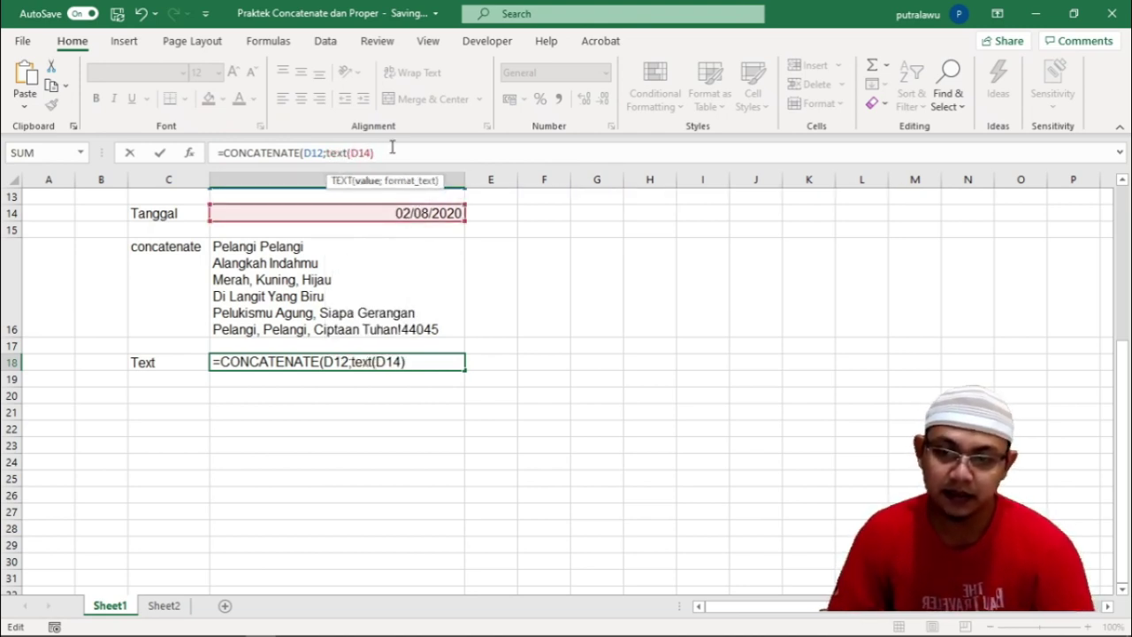
type(";")
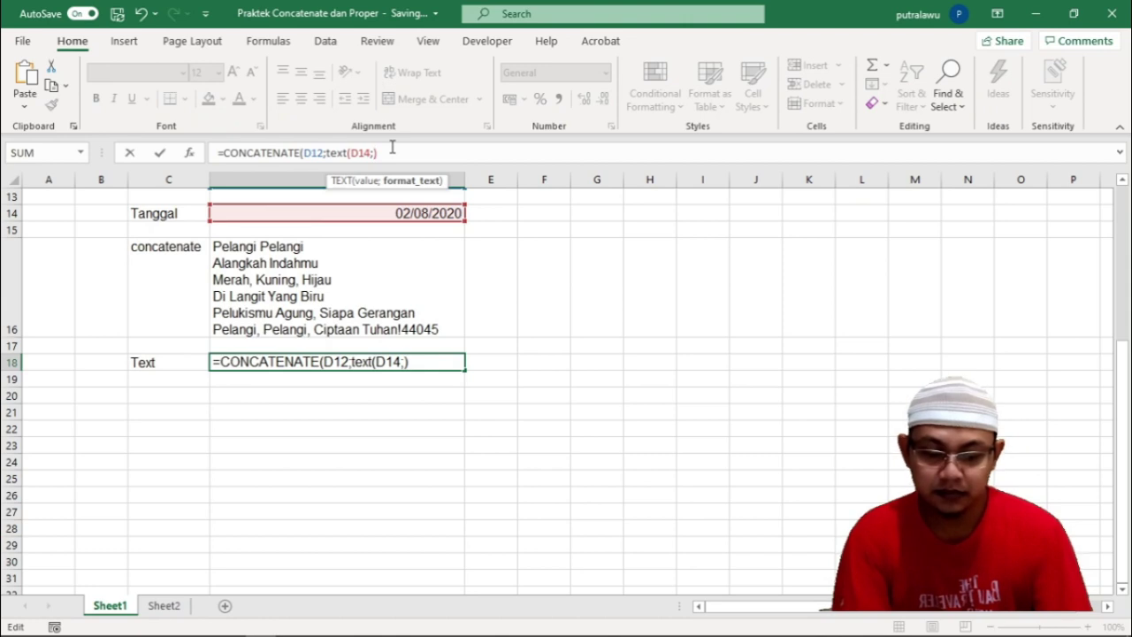
type("\"")
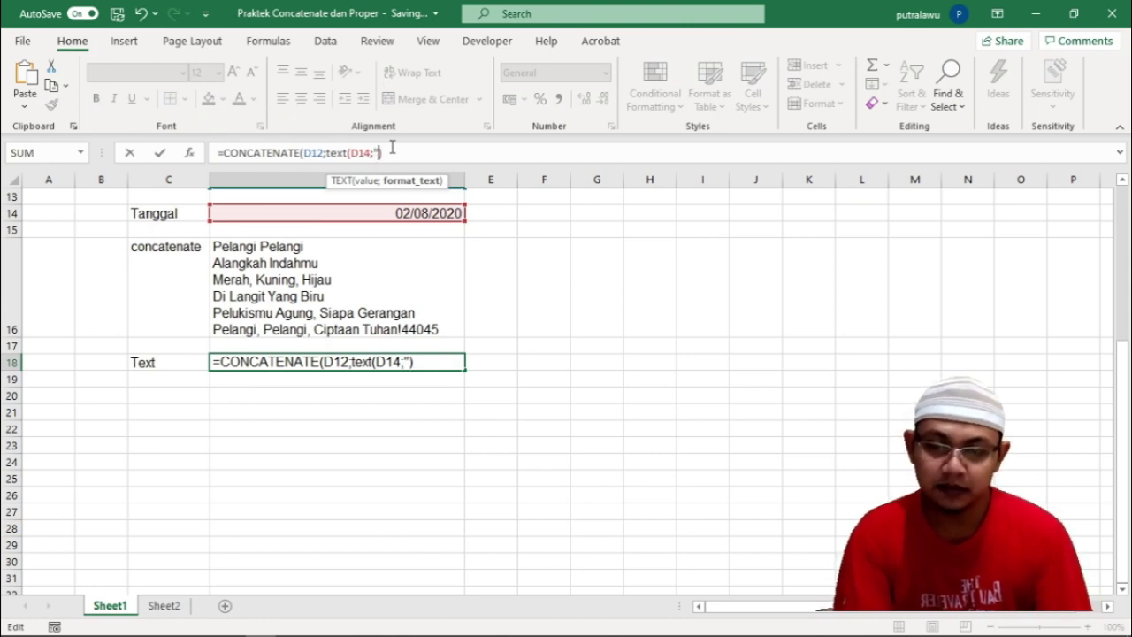
type("dd")
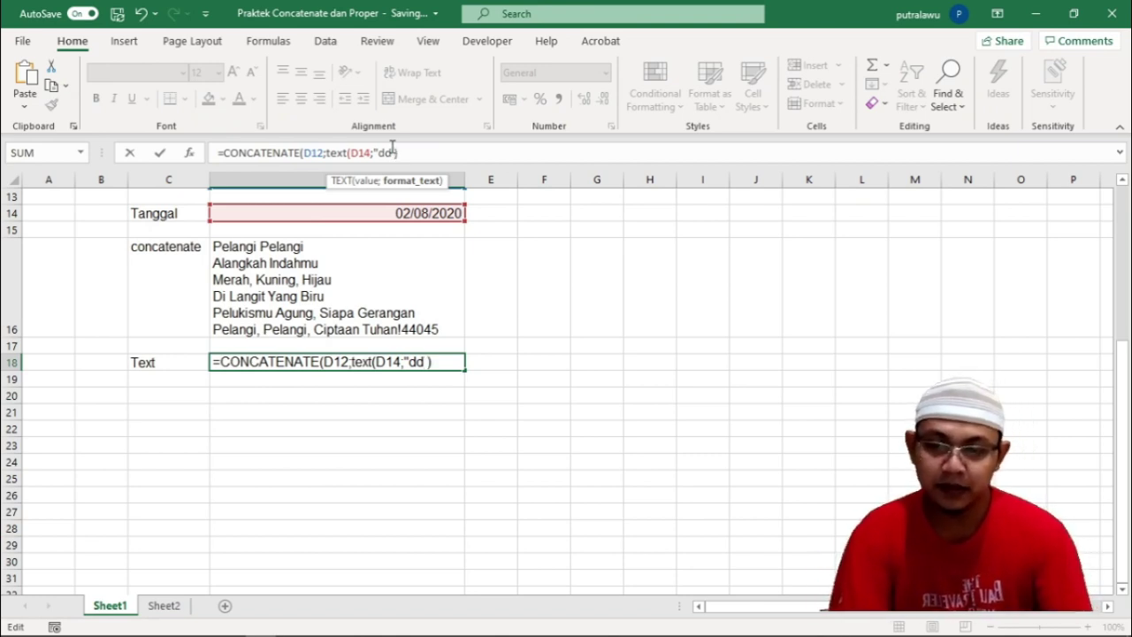
type(" mmmm")
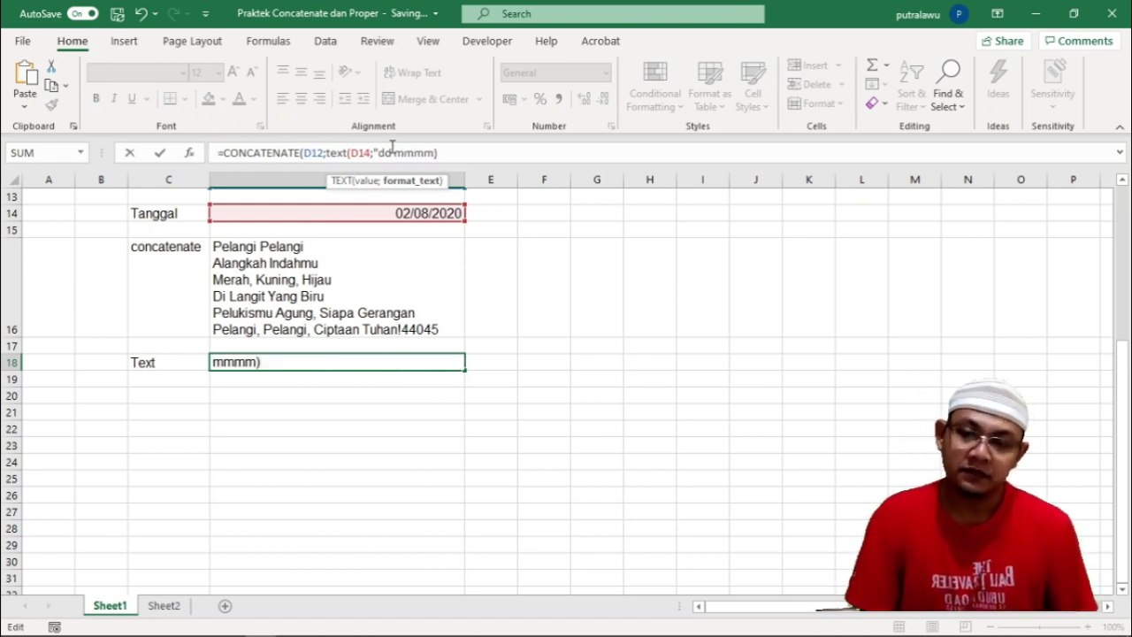
type("\"")
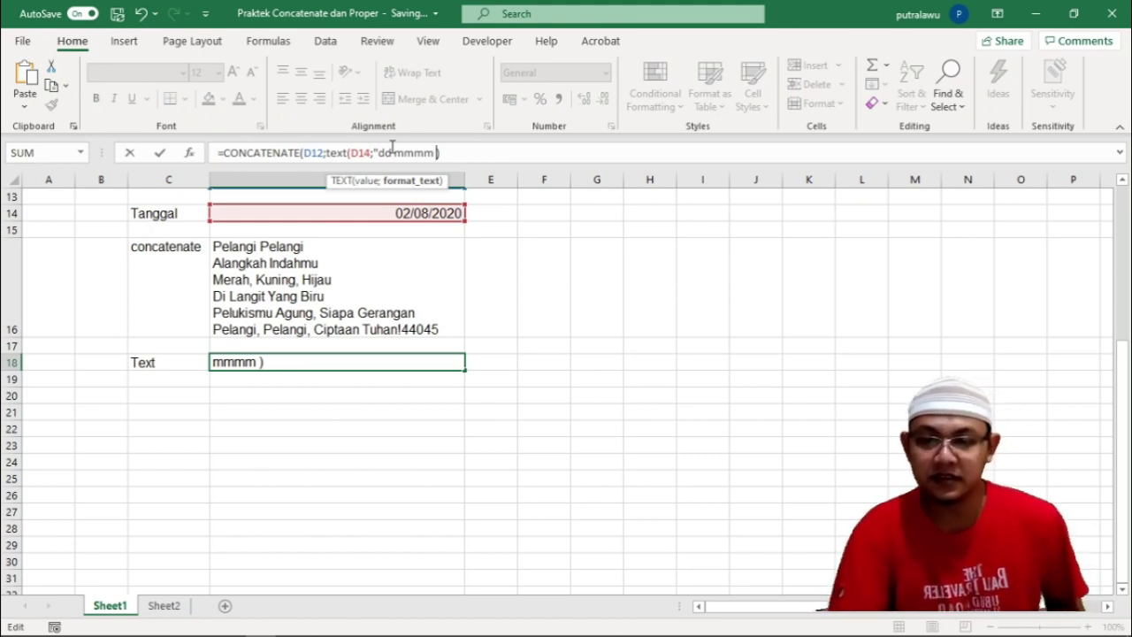
type("yyyy")
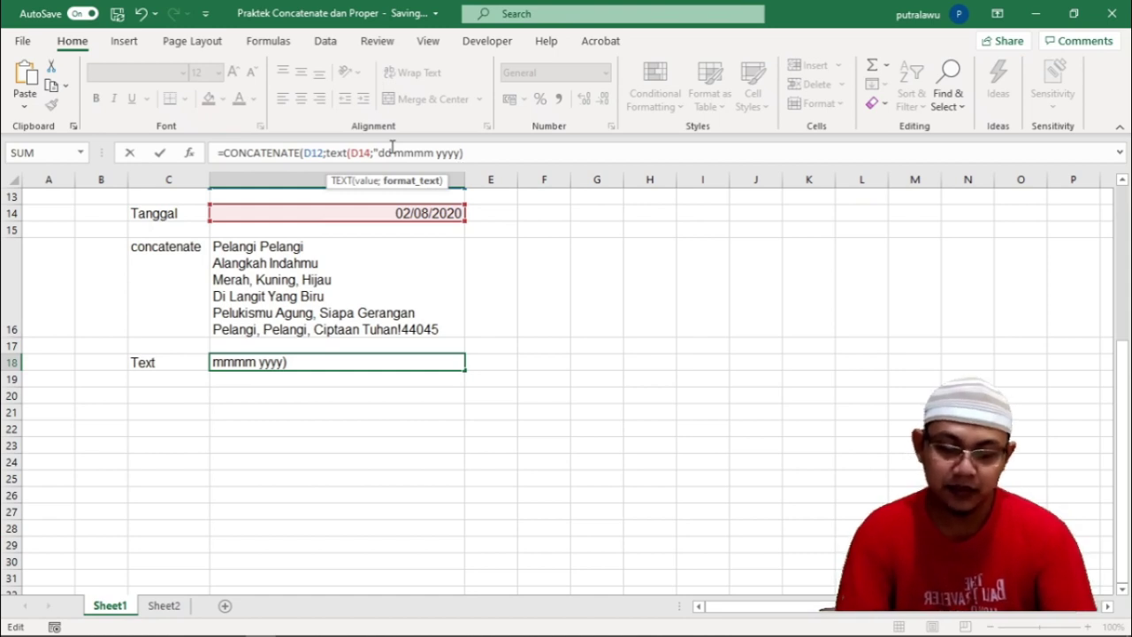
type("\"")
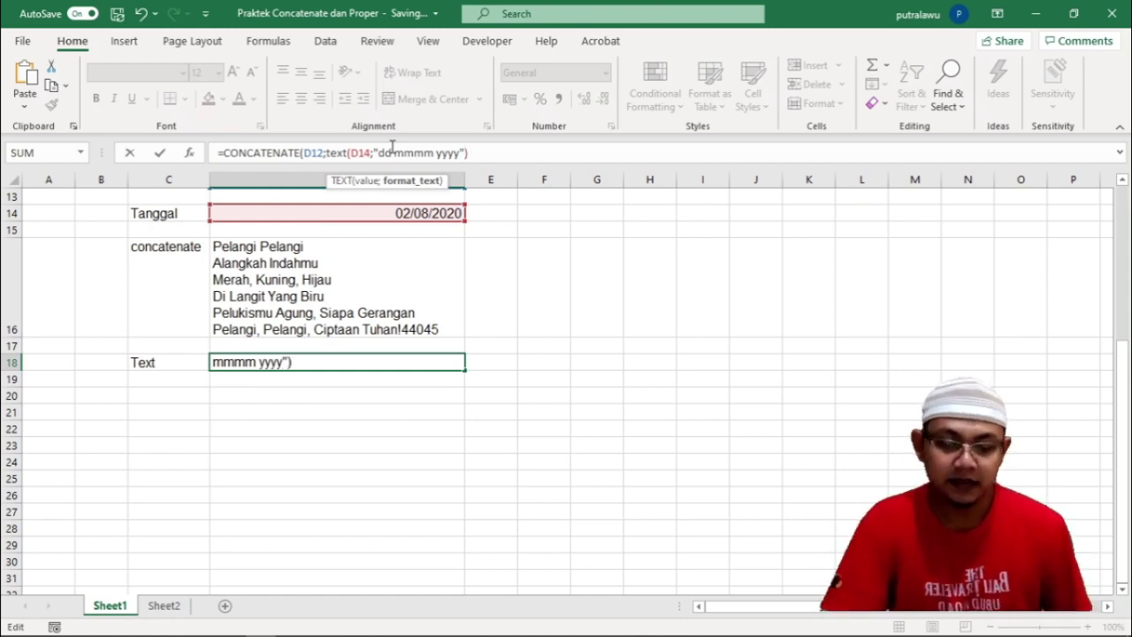
key("Return")
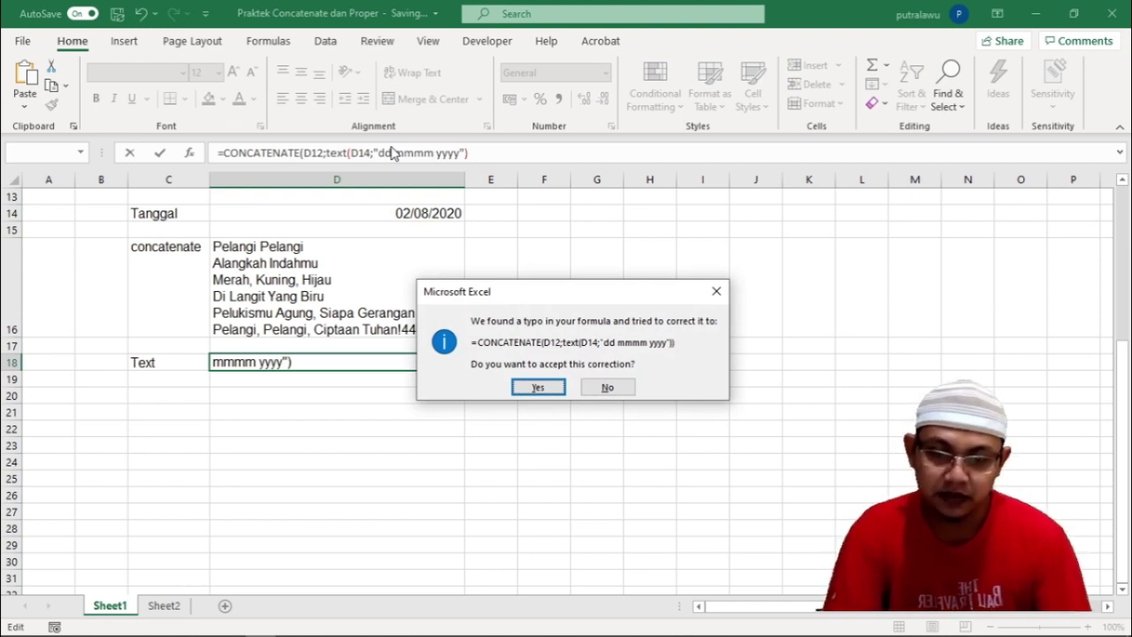
key("Return")
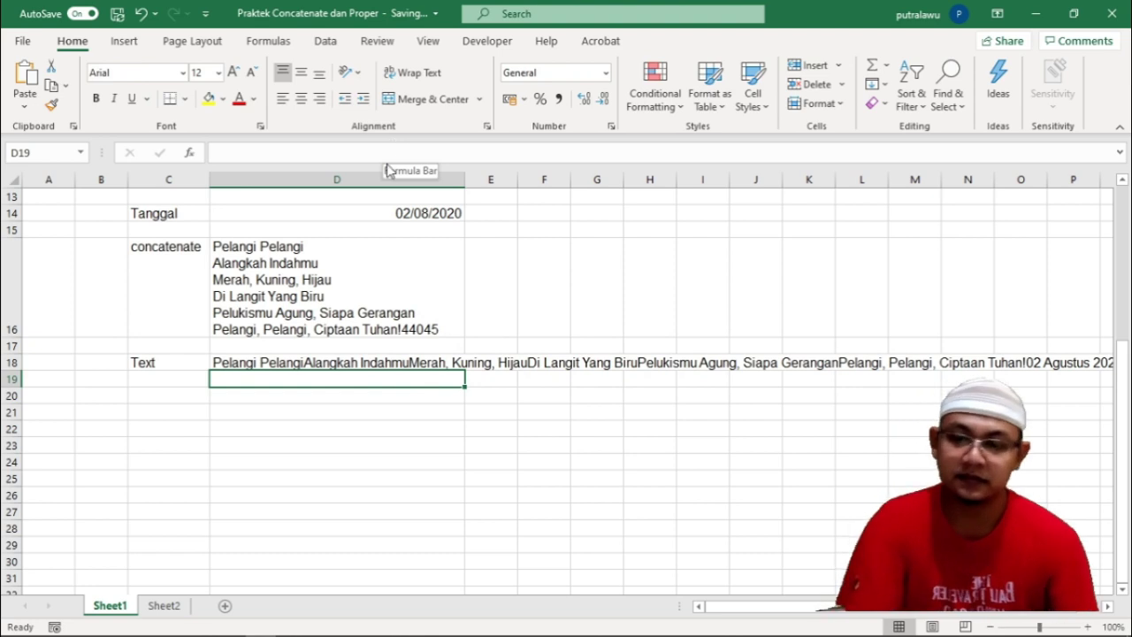
left_click(255, 362)
left_click(434, 74)
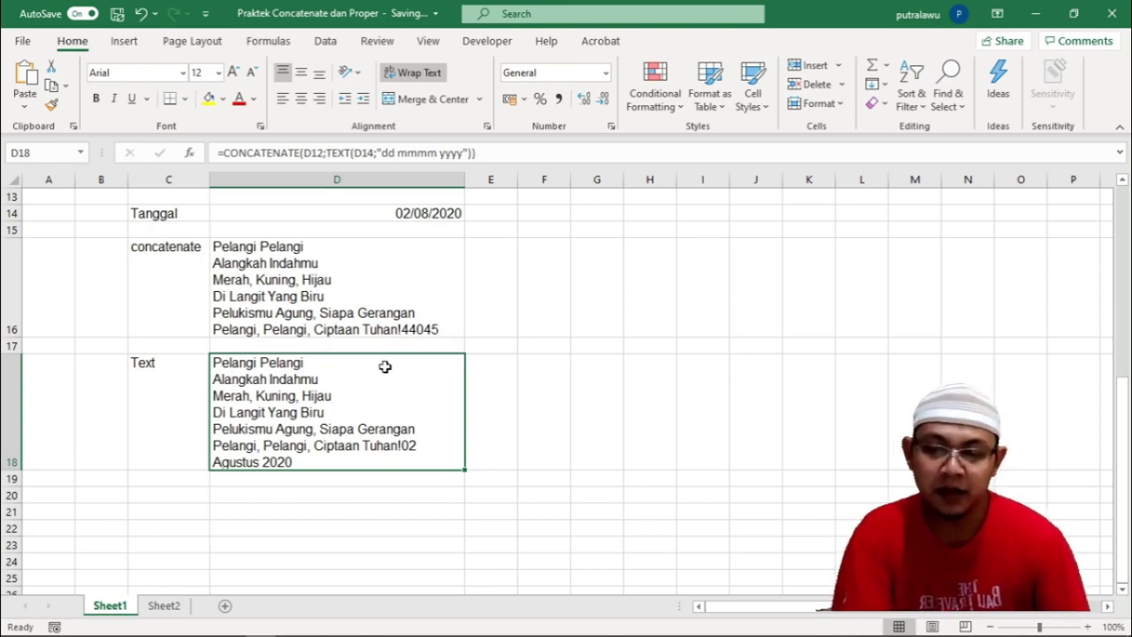
Enter the label "char(10)" in C20
left_click(202, 489)
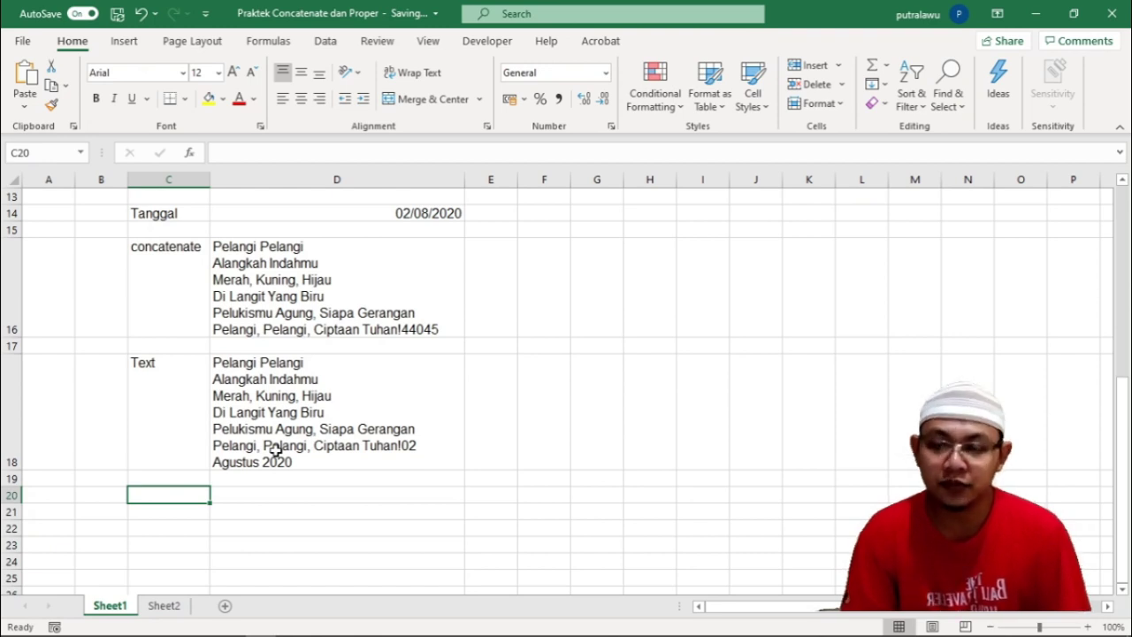
type("char")
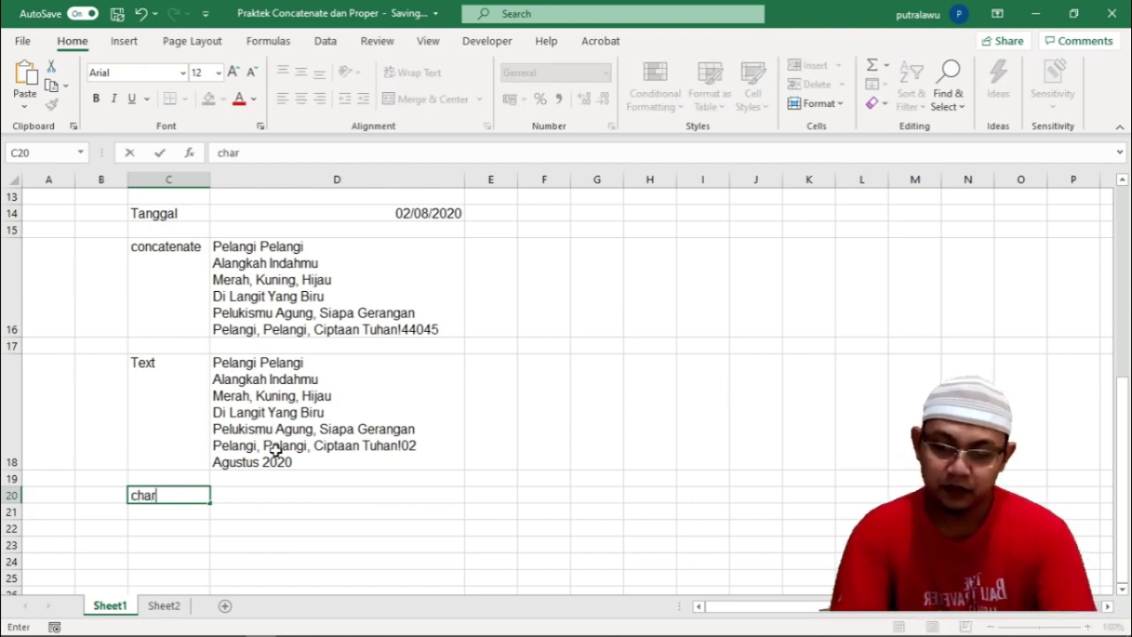
type("(10)")
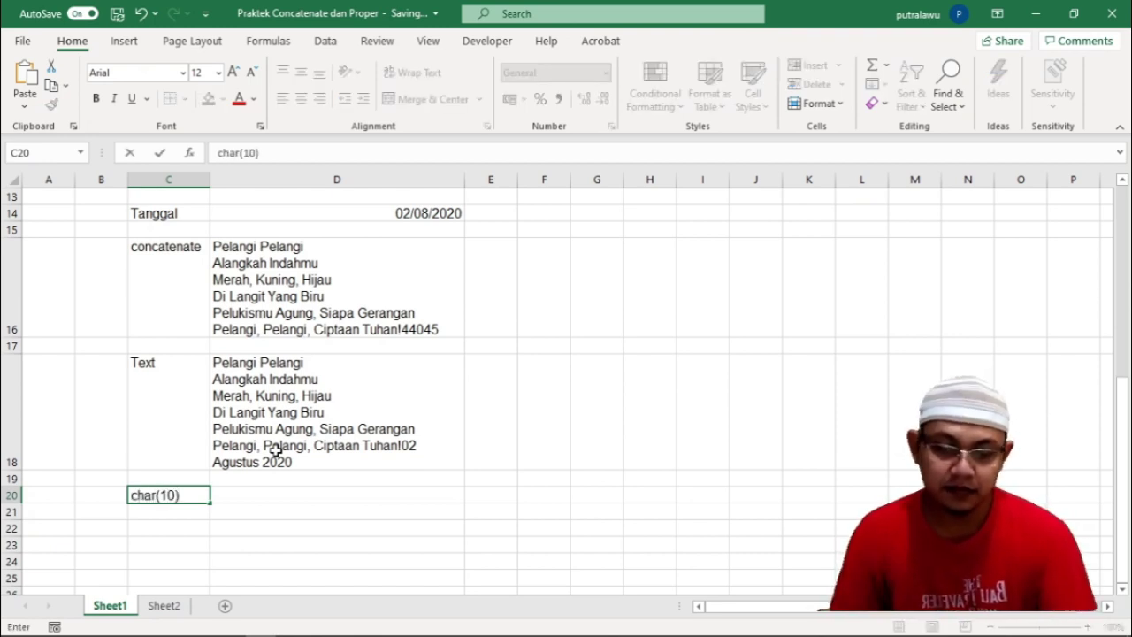
key("Return")
key("Up")
key("Right")
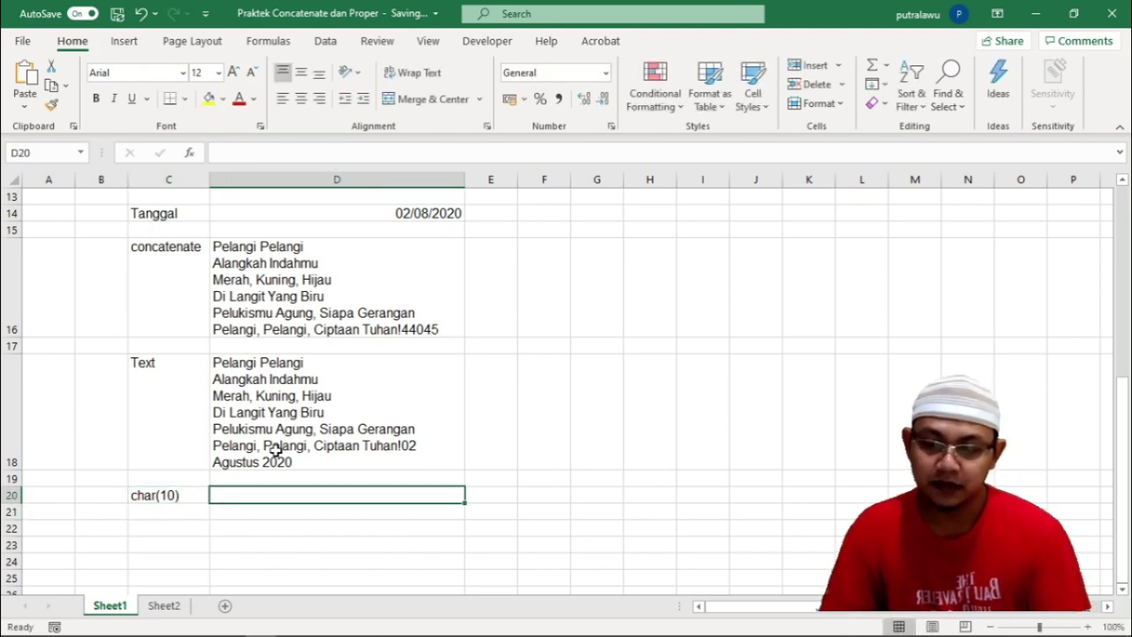
Try to insert char(10) between D14 and the date format inside the TEXT function of D18's formula
left_click(276, 450)
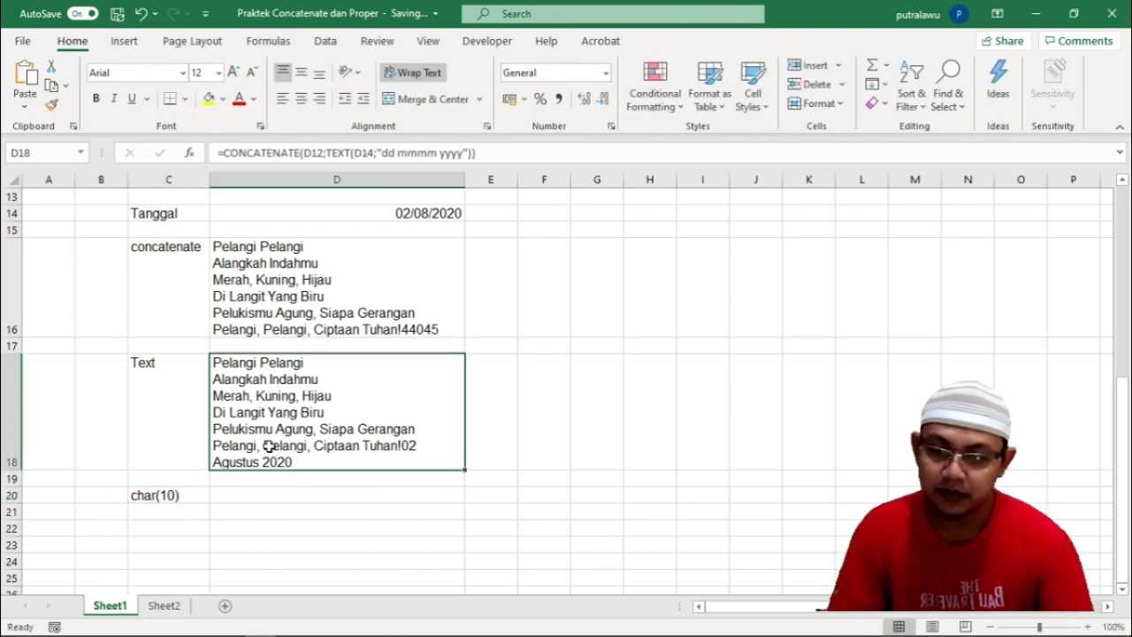
left_click(386, 152)
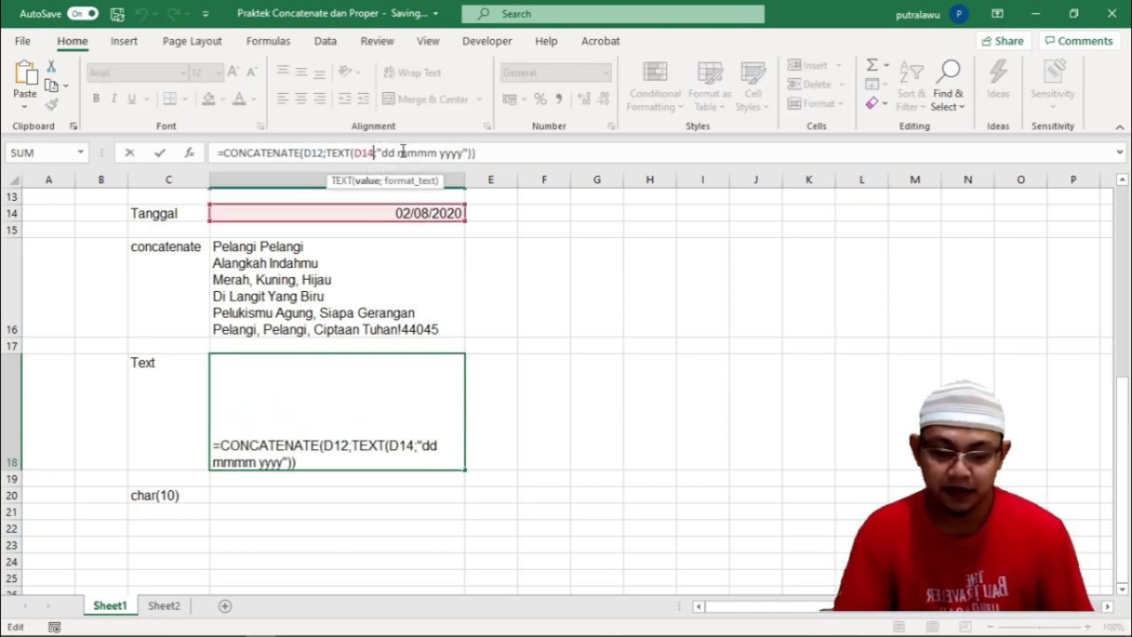
type(";")
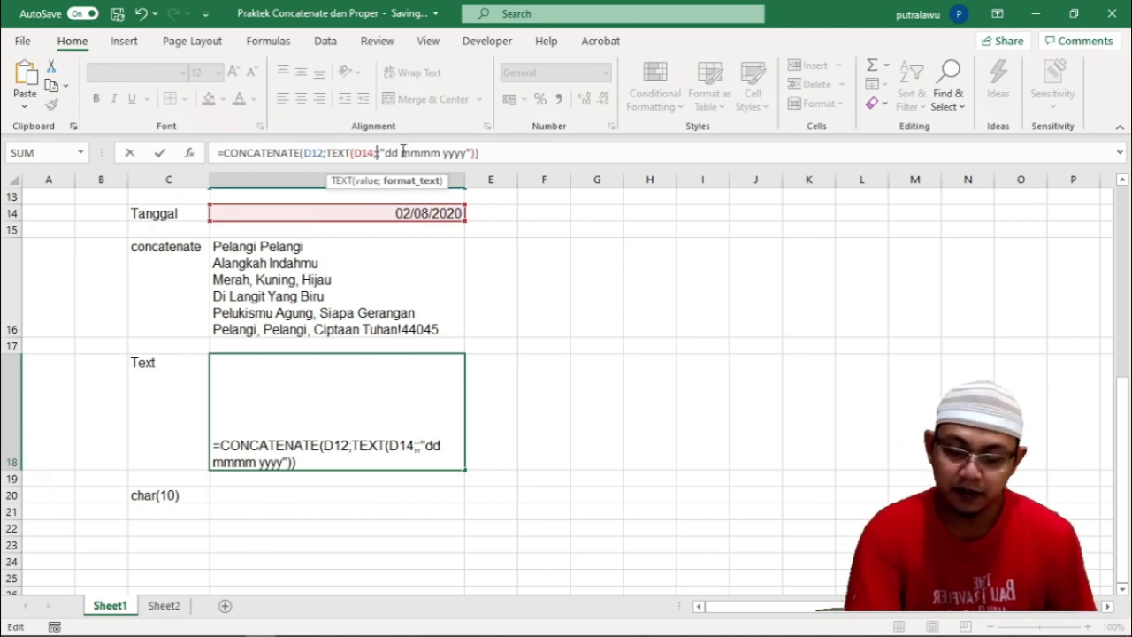
type("char")
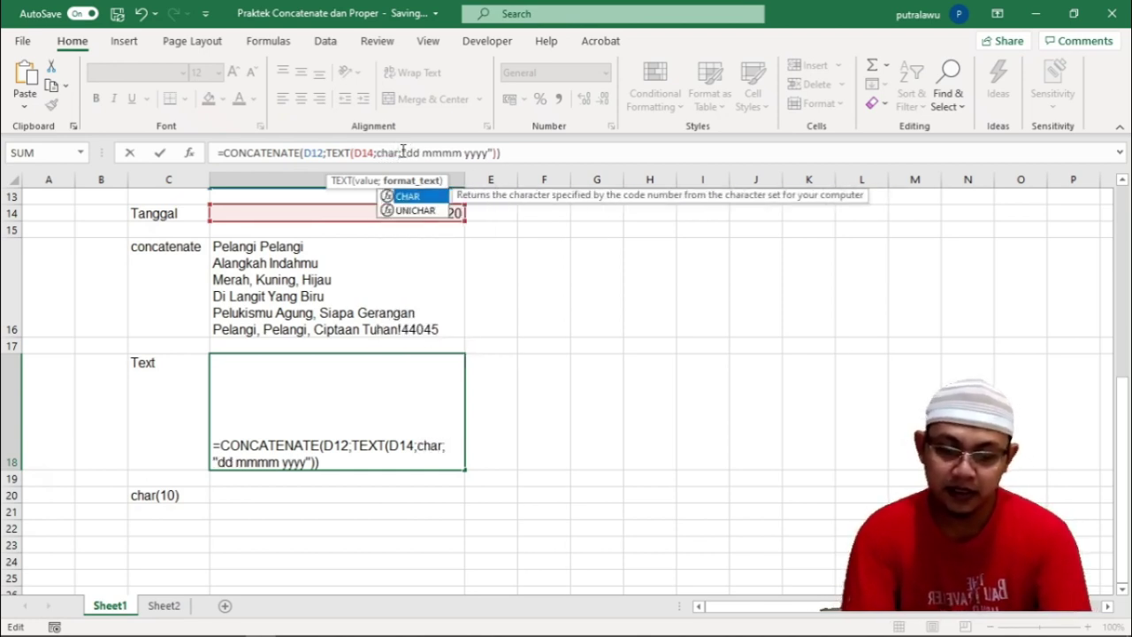
type("(10)")
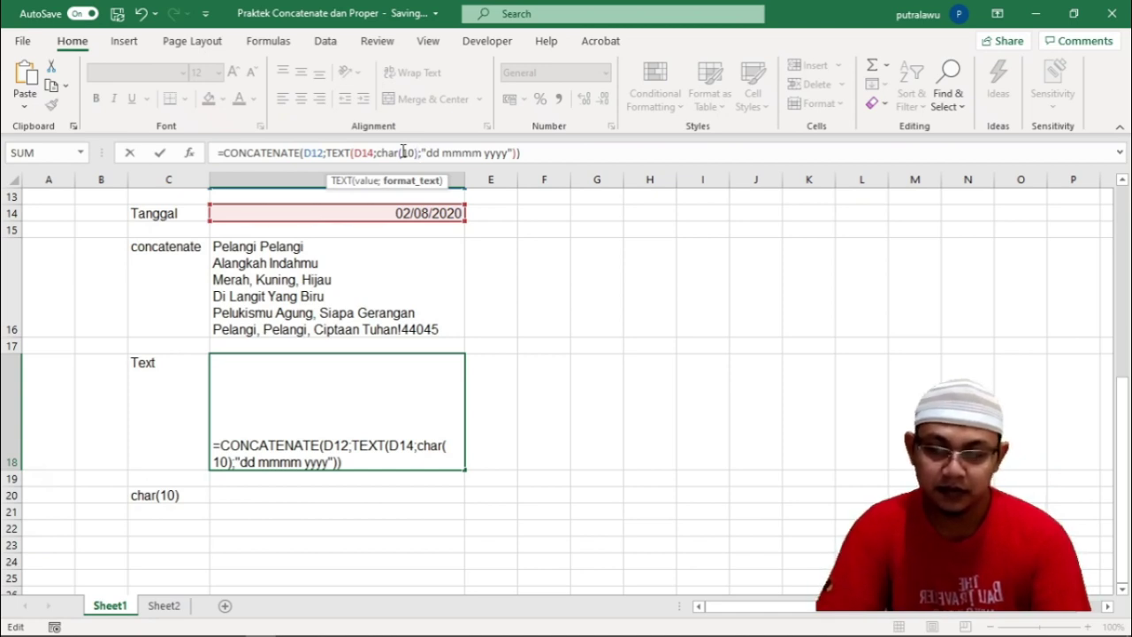
key("Return")
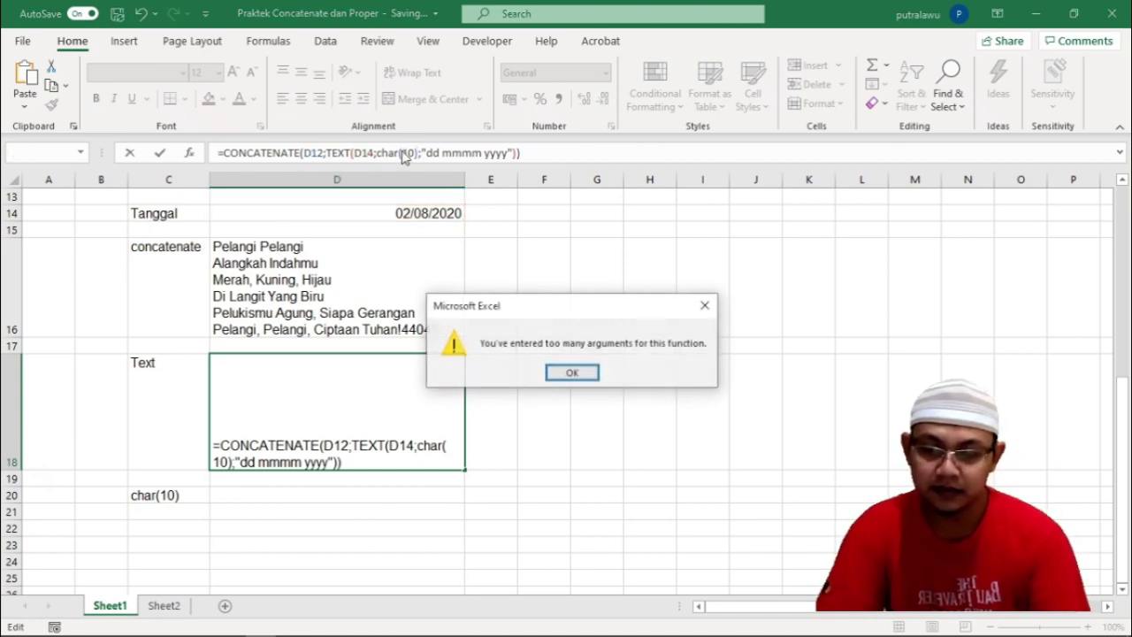
key("Return")
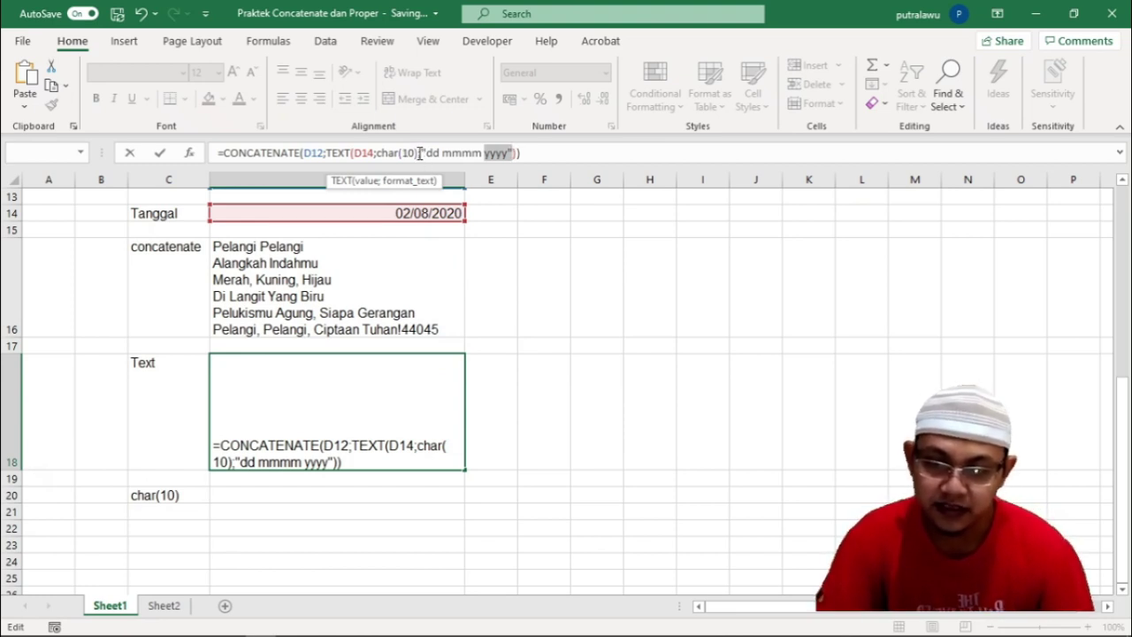
Move char(10) ahead of the TEXT function, making D18's formula =CONCATENATE(D12;char(10);TEXT(D14;"dd mmmm yyyy"))
left_click(420, 153)
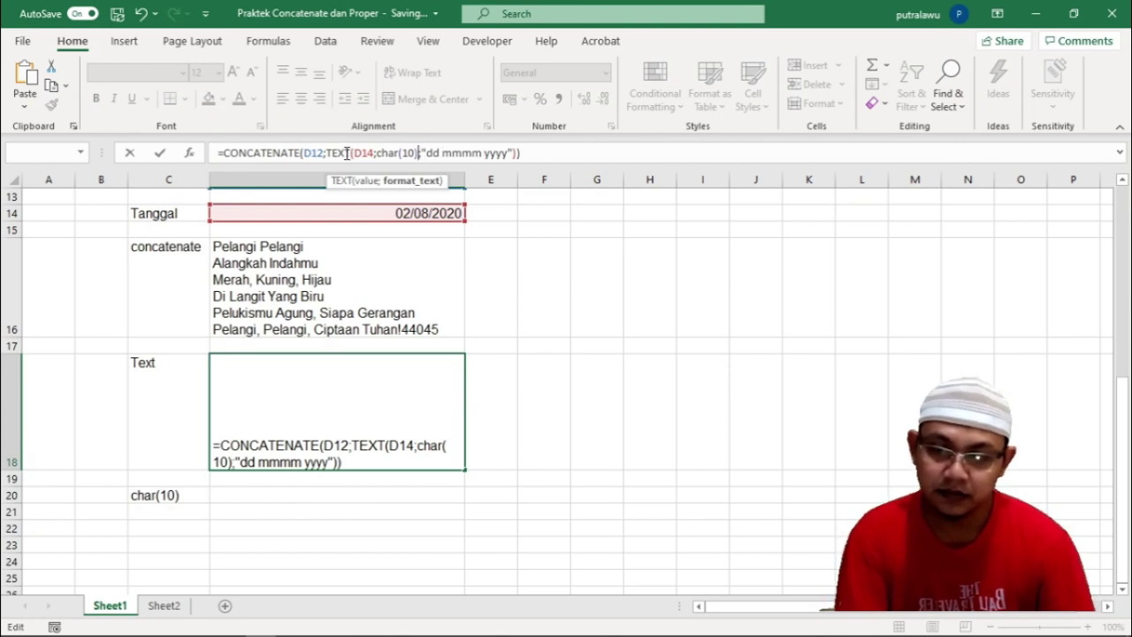
mouse_move(326, 152)
left_mouse_down()
mouse_move(423, 153)
mouse_move(327, 153)
left_mouse_up()
left_click(377, 152)
left_click(388, 152)
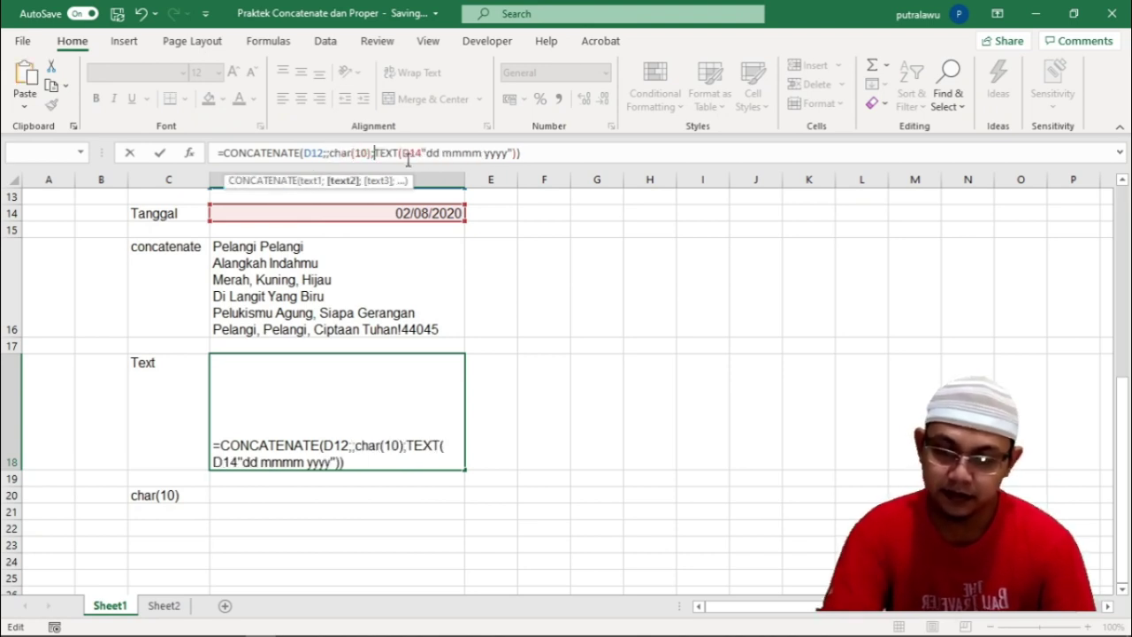
left_click(333, 154)
key("BackSpace")
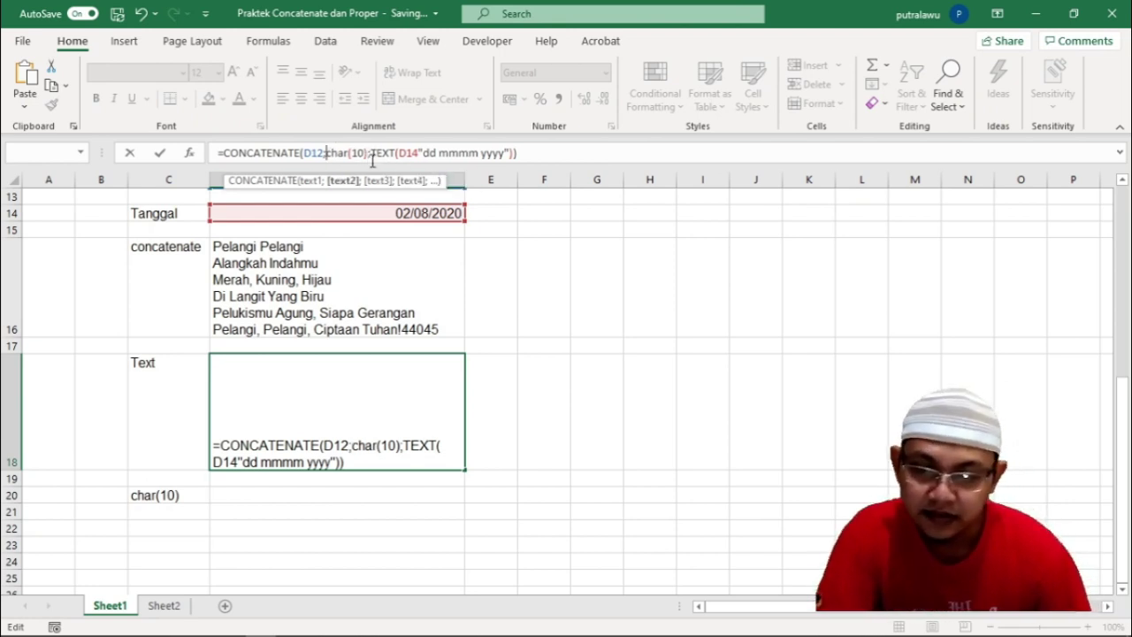
left_click(421, 153)
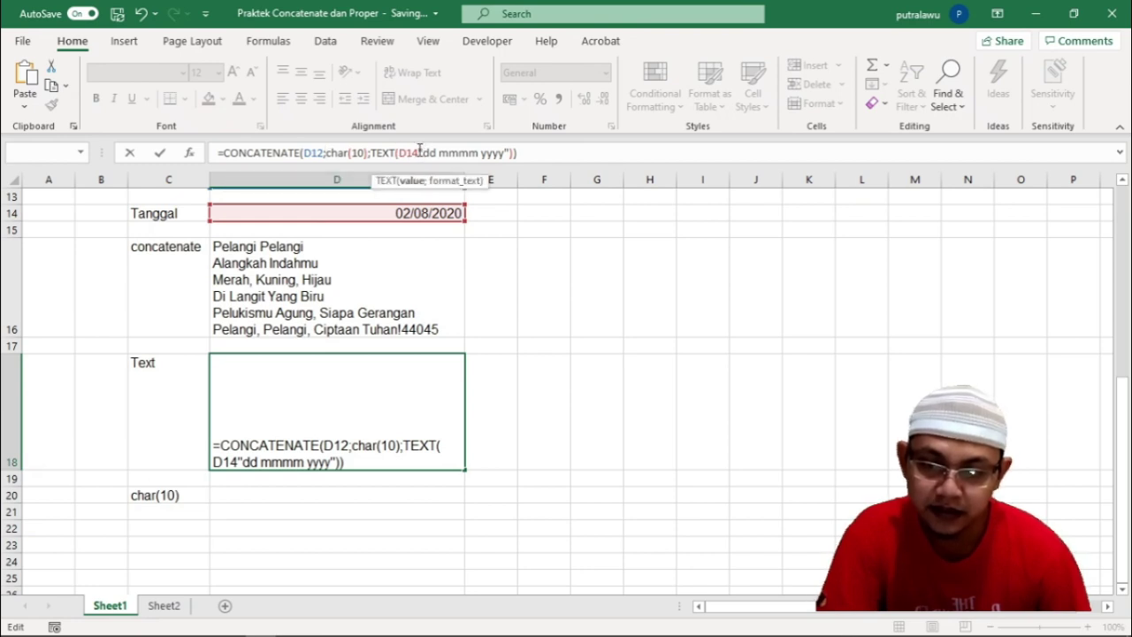
type(";")
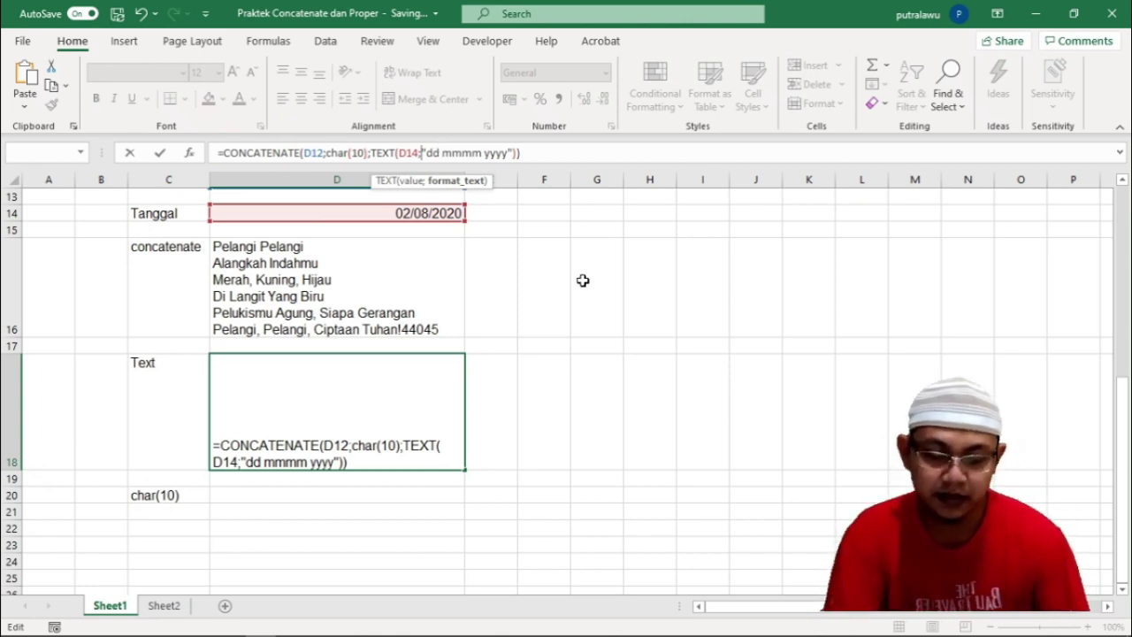
type("\"dd mmmm yyyy\"))")
key("Return")
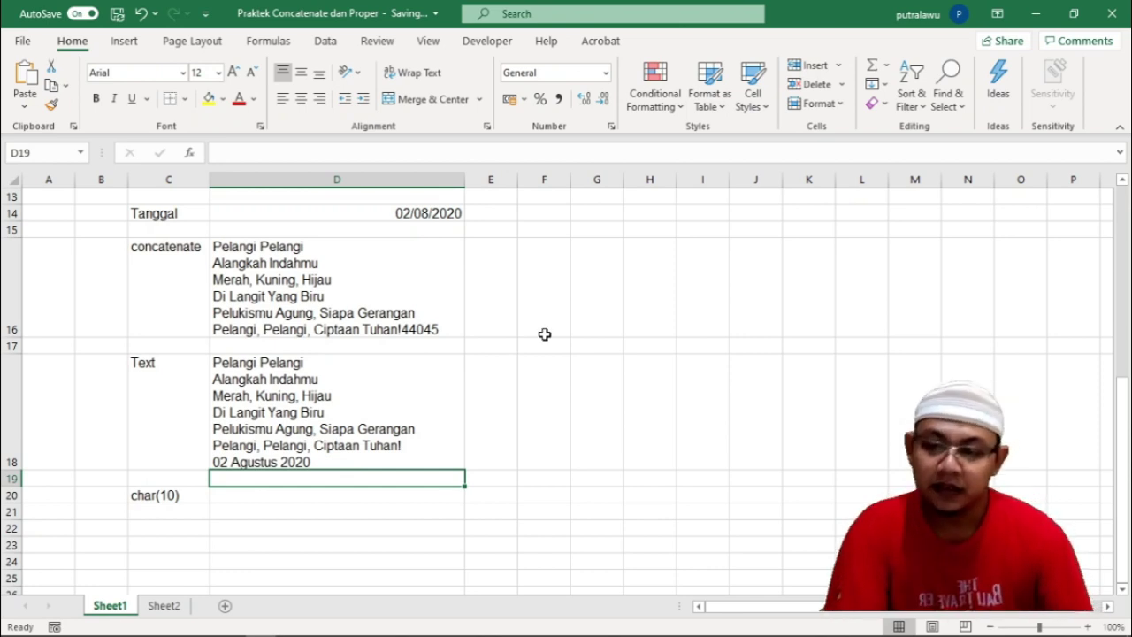
Add a second char(10) before the TEXT function in D18's formula and make row 18 one line taller
left_click(312, 449)
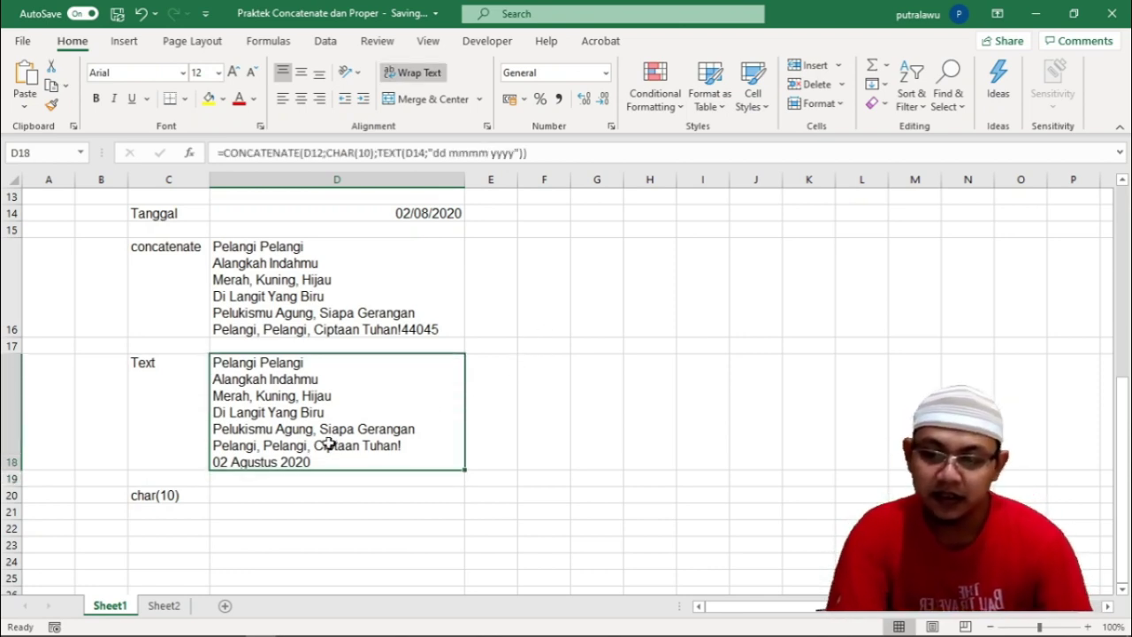
left_click(372, 152)
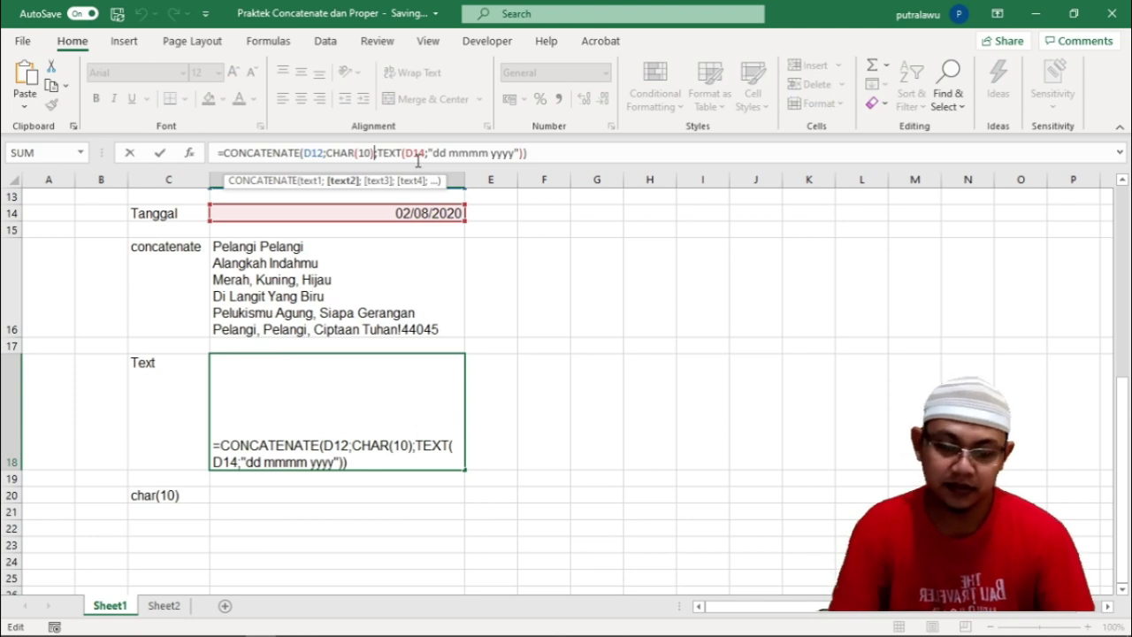
type(";char")
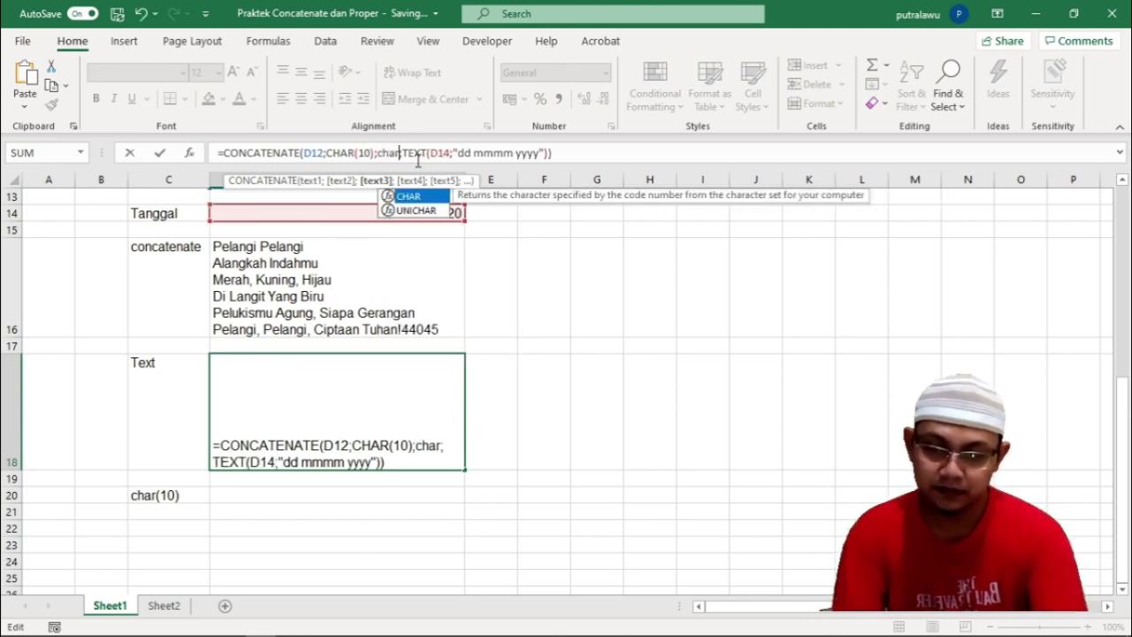
type("(10)")
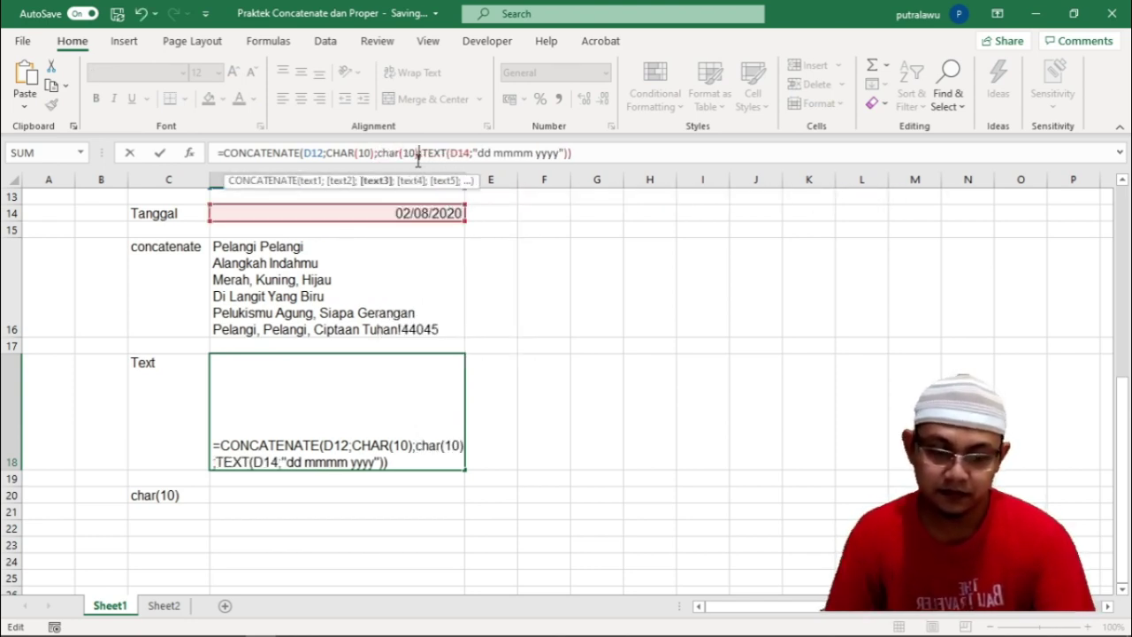
key("Return")
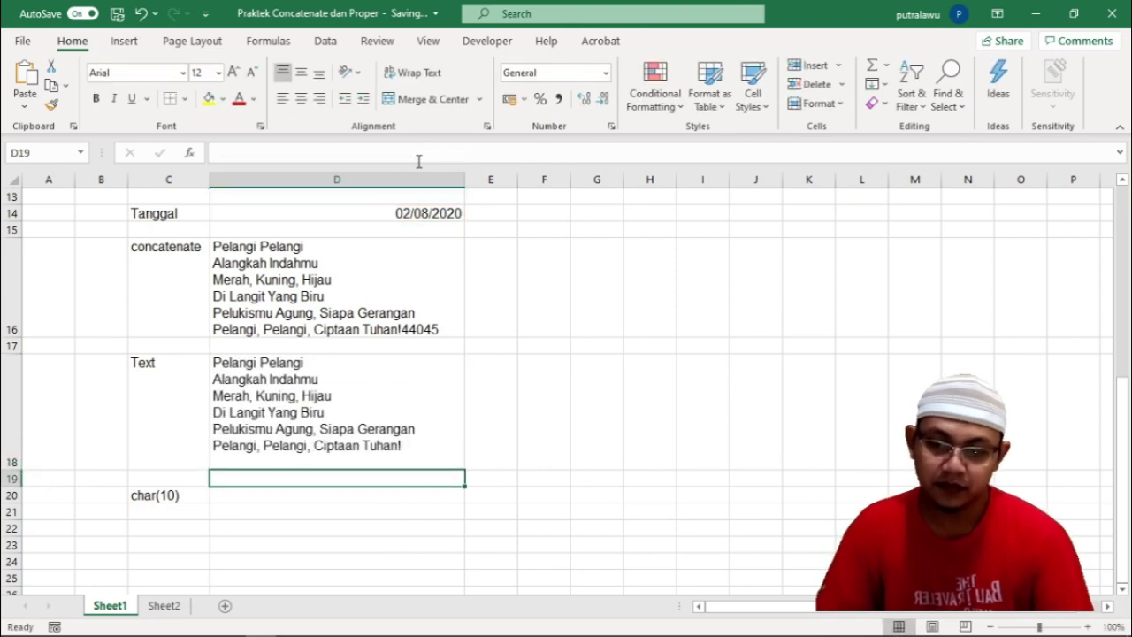
left_click_drag(10, 470, 11, 486)
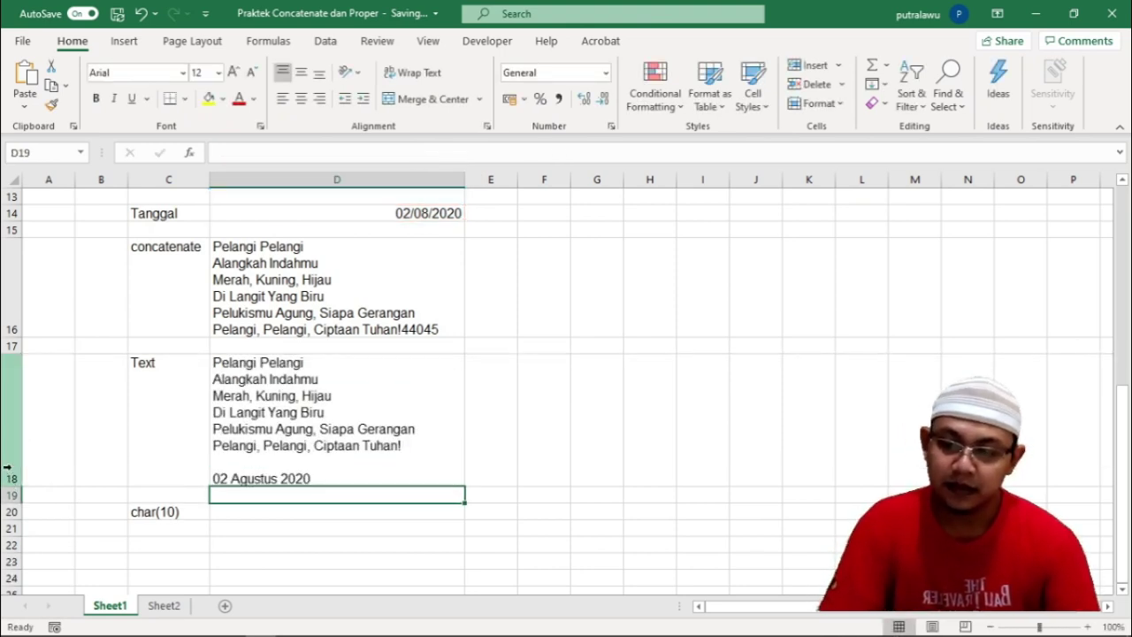
Copy D18's formula =CONCATENATE(D12;CHAR(10);CHAR(10);TEXT(D14;"dd mmmm yyyy")) unchanged into D20 and turn on text wrapping for that cell
left_click(316, 459)
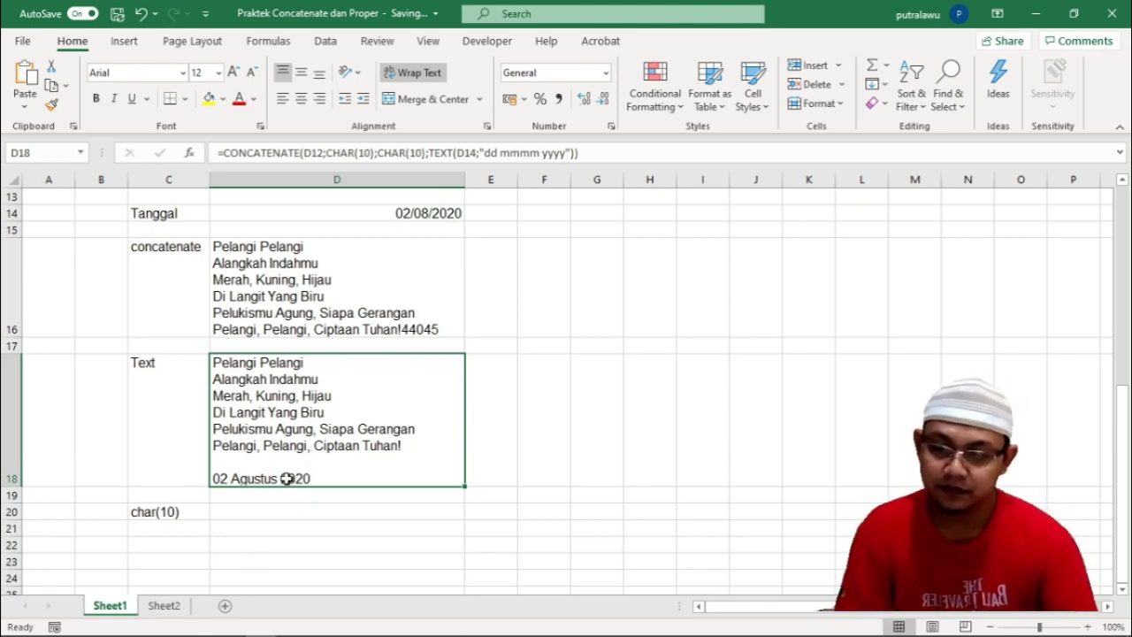
left_click(298, 509)
left_click(280, 477)
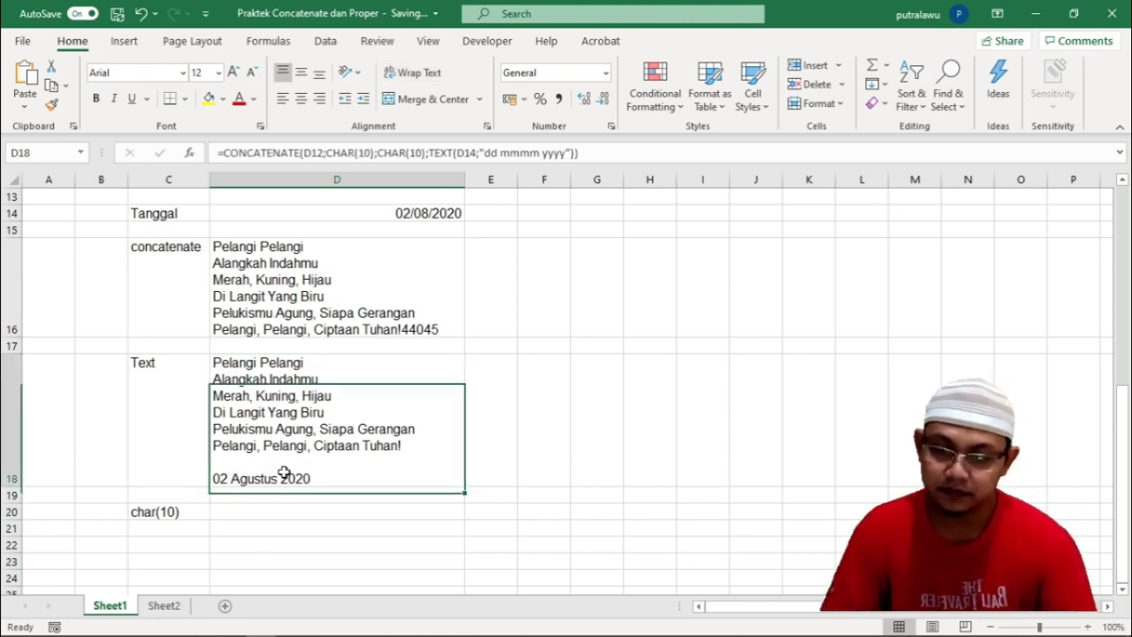
left_click(137, 513)
left_click(285, 478)
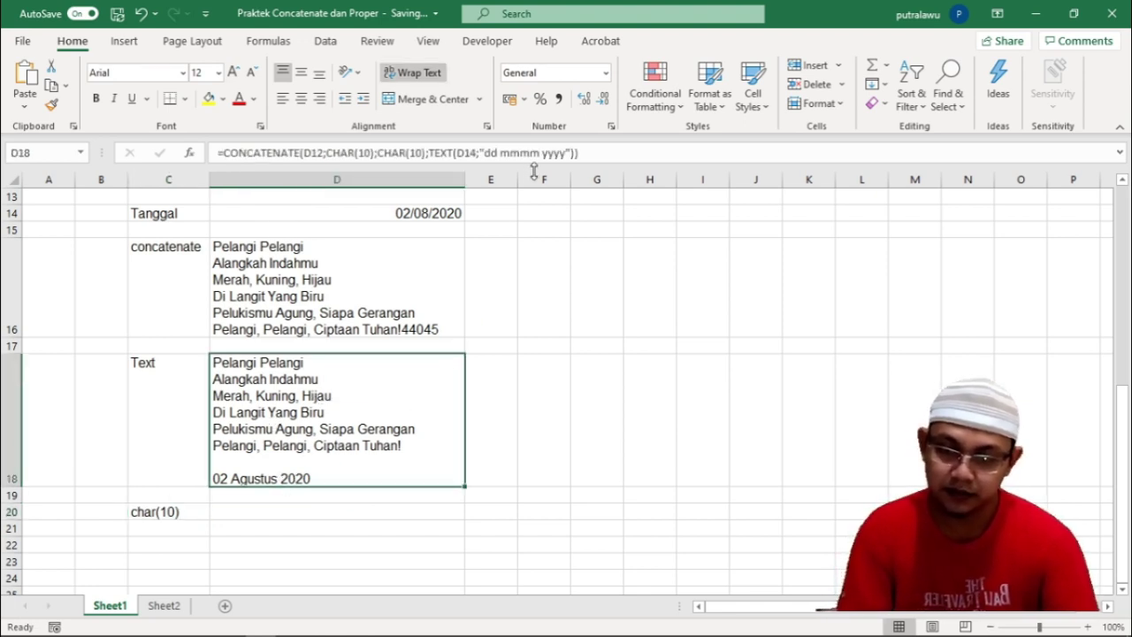
left_click_drag(582, 153, 183, 153)
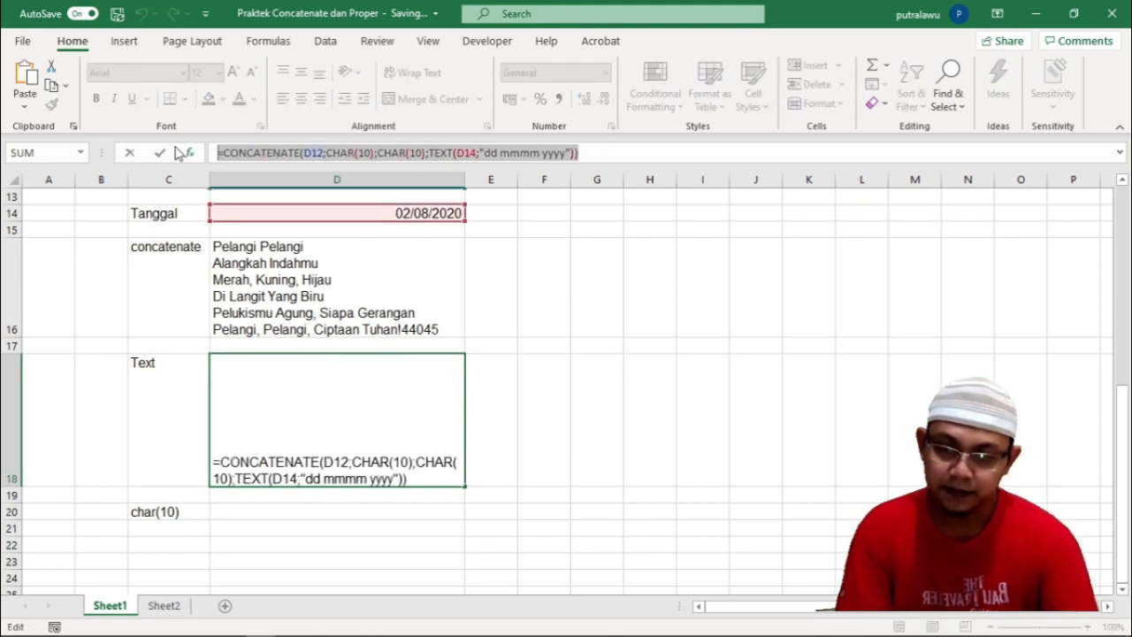
key("ctrl+Return")
left_click(236, 511)
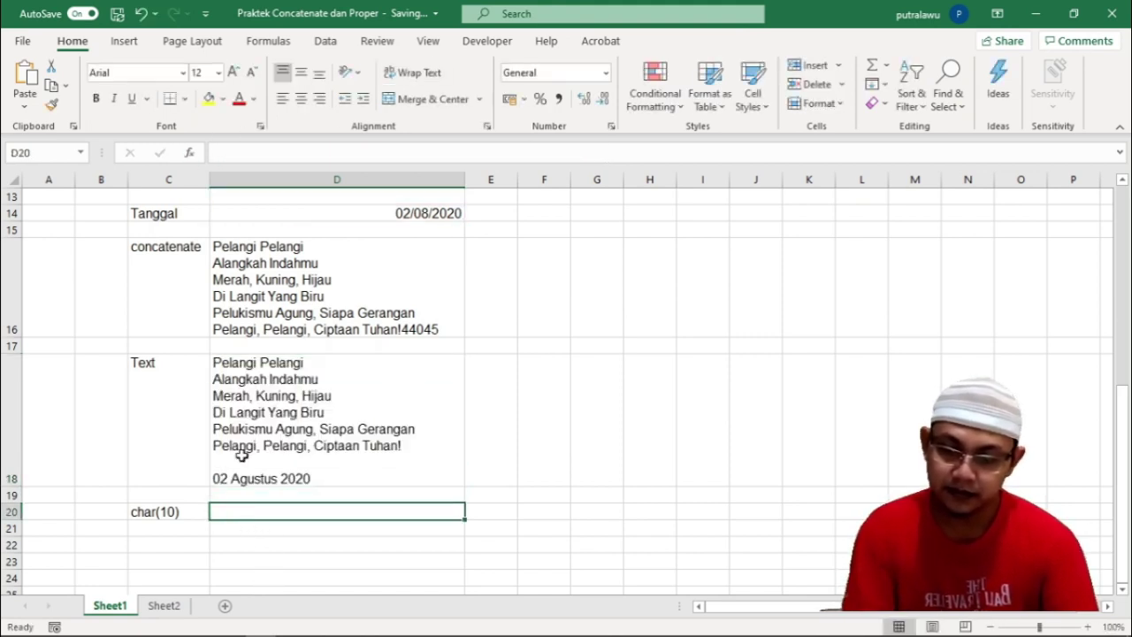
left_click(257, 155)
type("=CONCATENATE(D16,CHAR(10),CHAR(10),TEXT(D14,\"dd mmmm yyyy\"))")
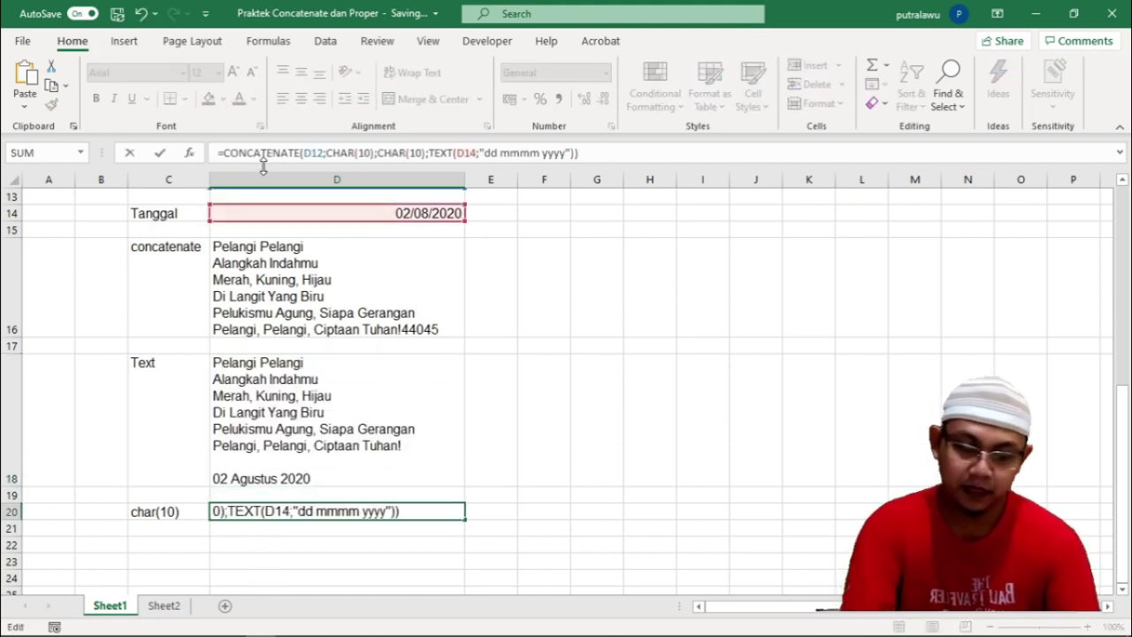
key("Return")
left_click(275, 513)
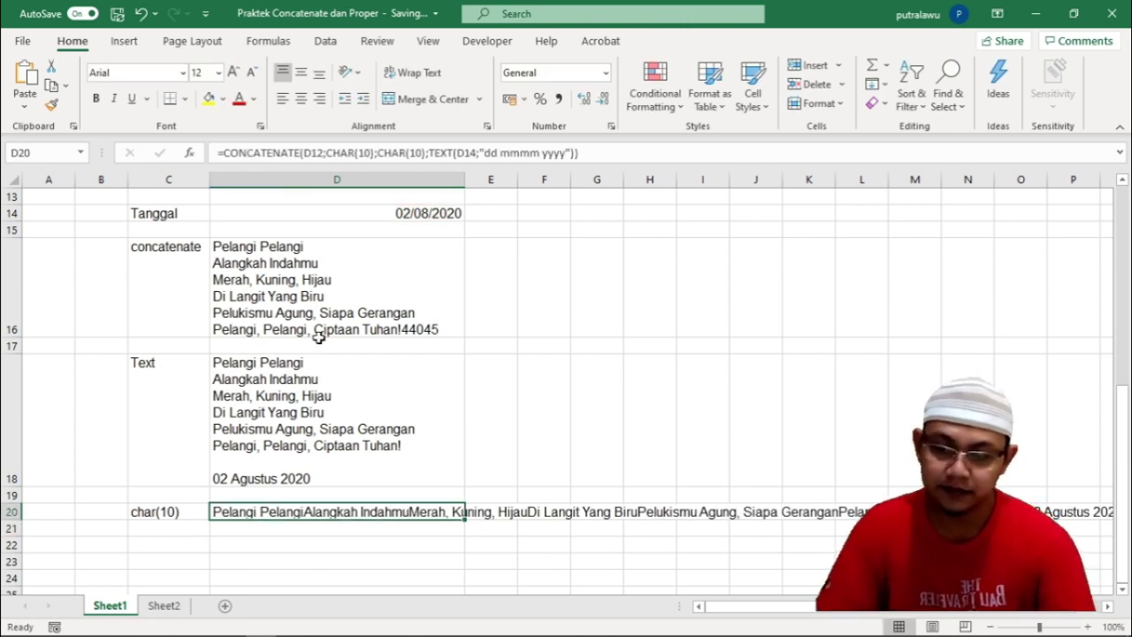
left_click(417, 72)
Remove both CHAR(10) arguments from D18's formula, leaving =CONCATENATE(D12;TEXT(D14;"dd mmmm yyyy"))
left_click(374, 430)
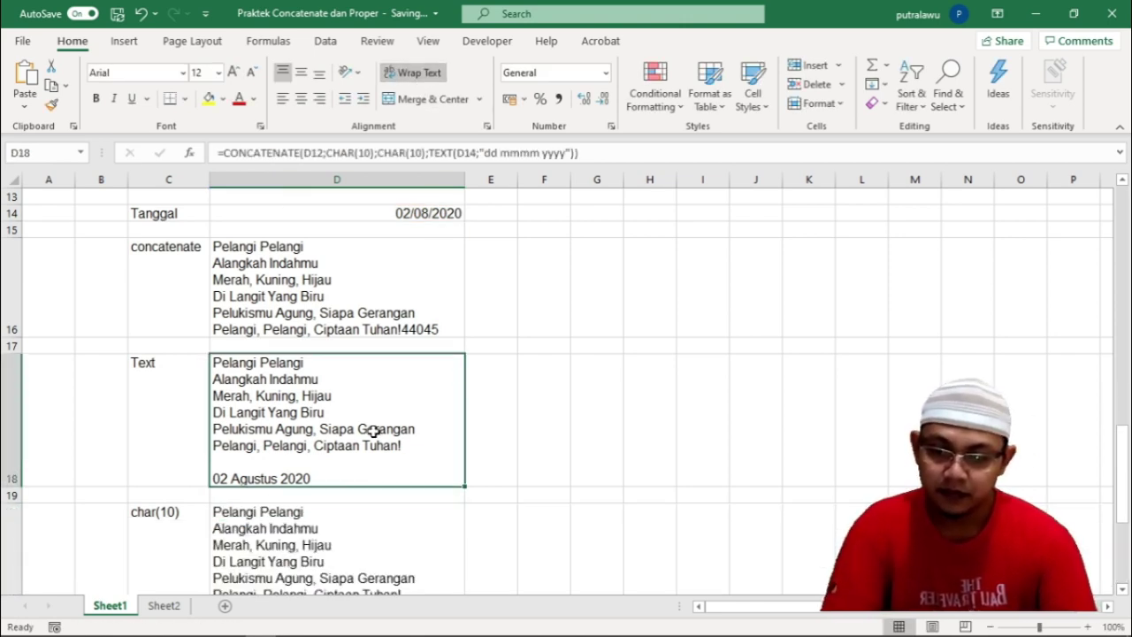
scroll(375, 429, "down", 1)
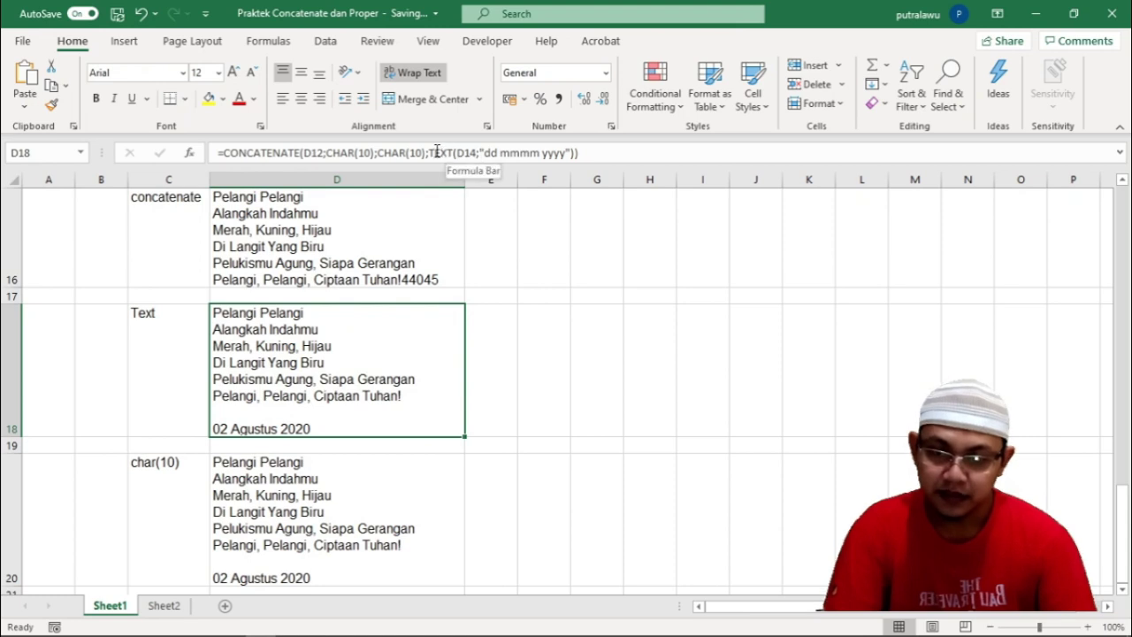
left_click_drag(426, 153, 375, 150)
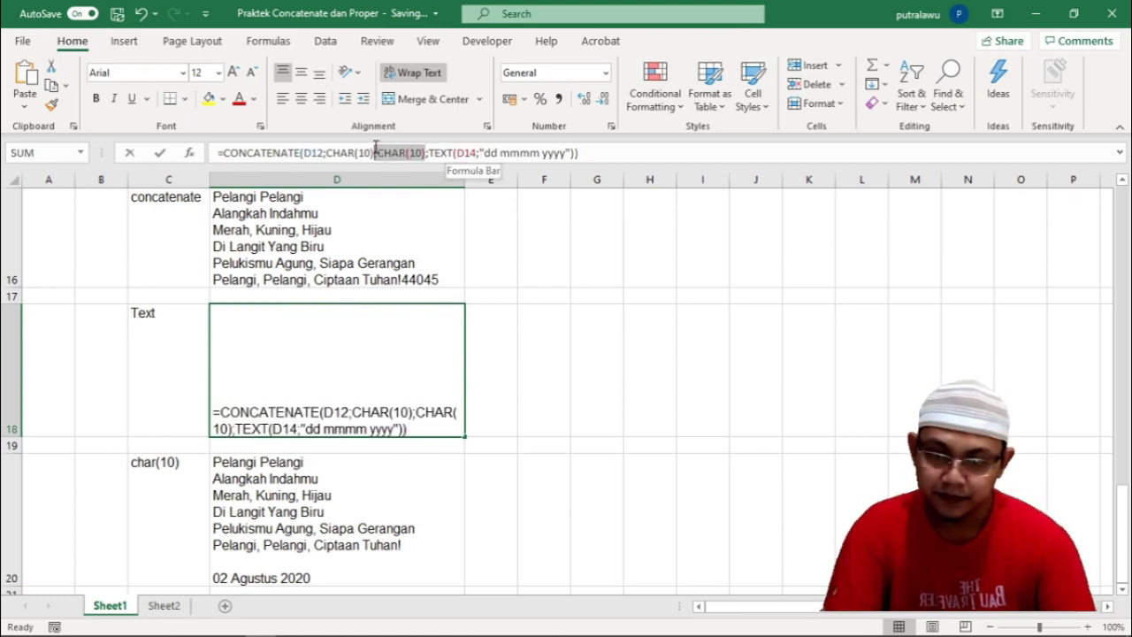
key("Delete")
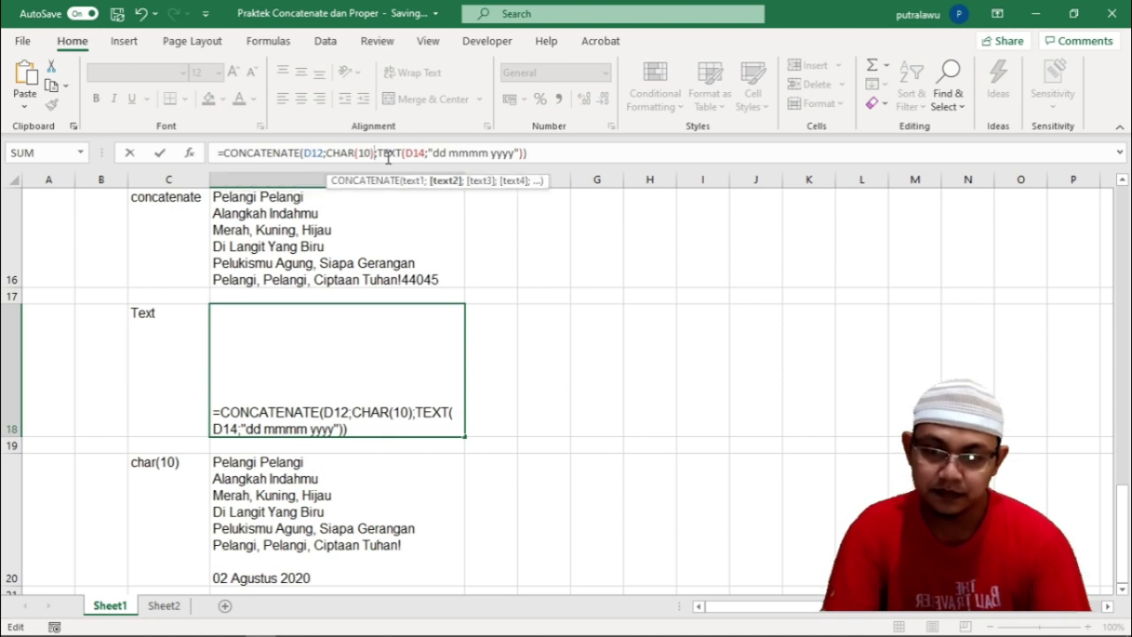
key("BackSpace")
key("BackSpace")
key("BackSpace")
key("BackSpace")
key("BackSpace")
key("BackSpace")
key("BackSpace")
key("BackSpace")
key("BackSpace")
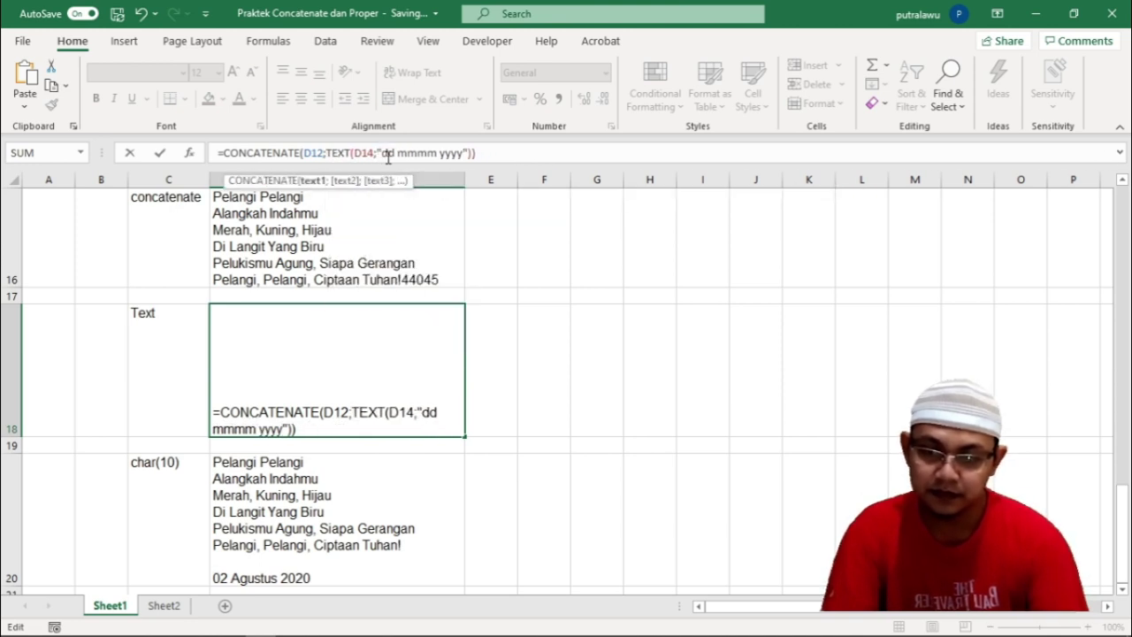
key("Return")
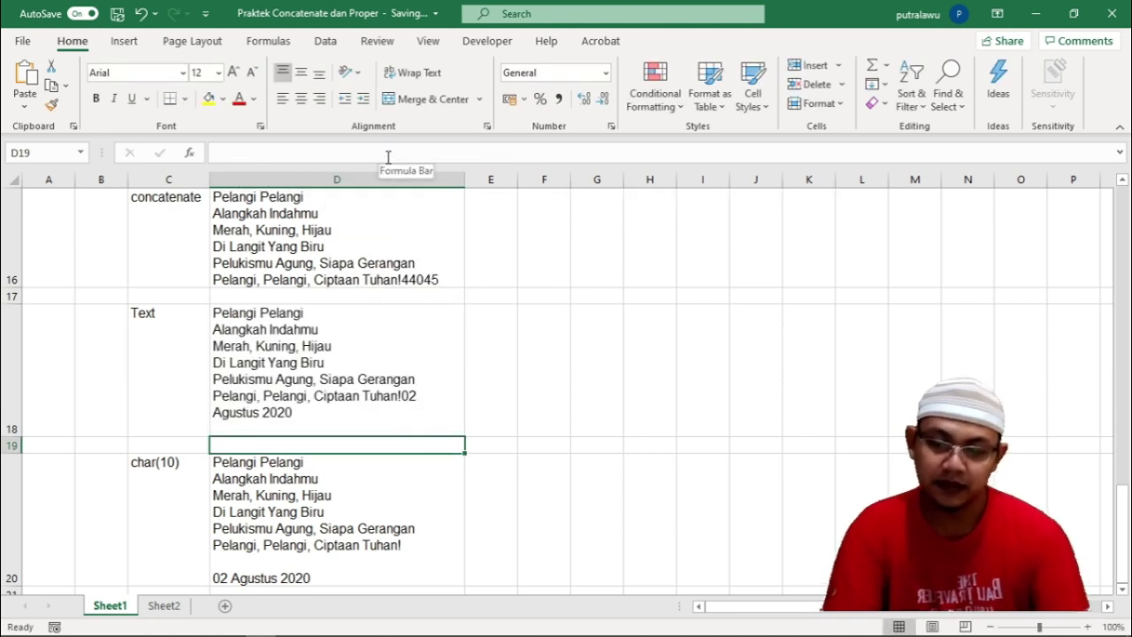
Compare the formulas and results of D18 and D20, with and without the CHAR(10) line breaks
scroll(354, 388, "down", 3)
scroll(366, 422, "up", 3)
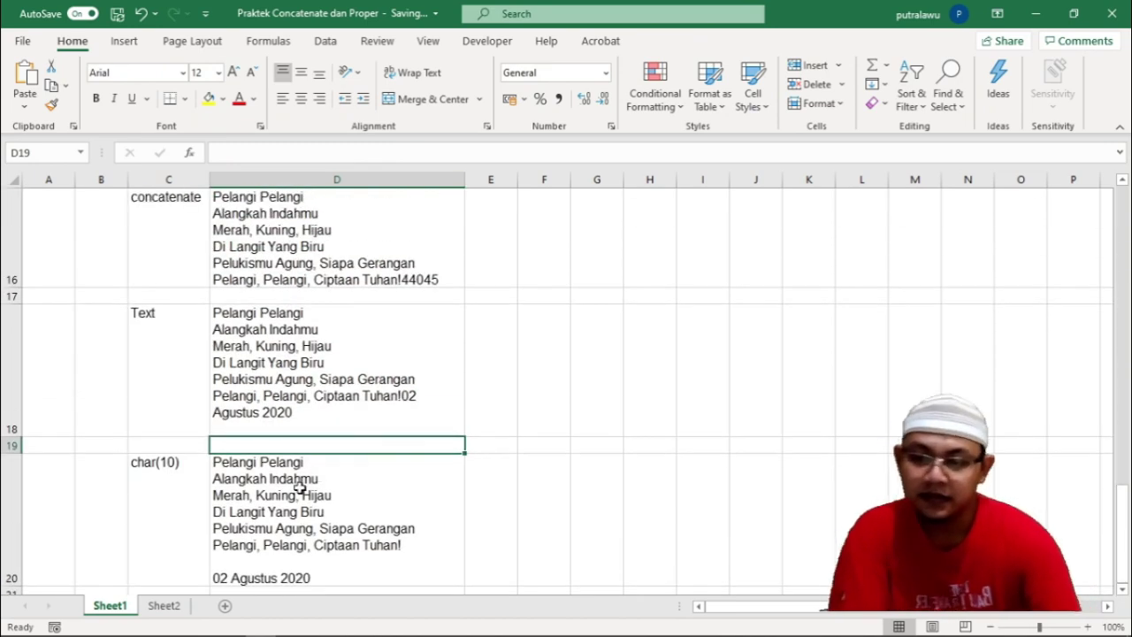
left_click(169, 548)
left_click(262, 520)
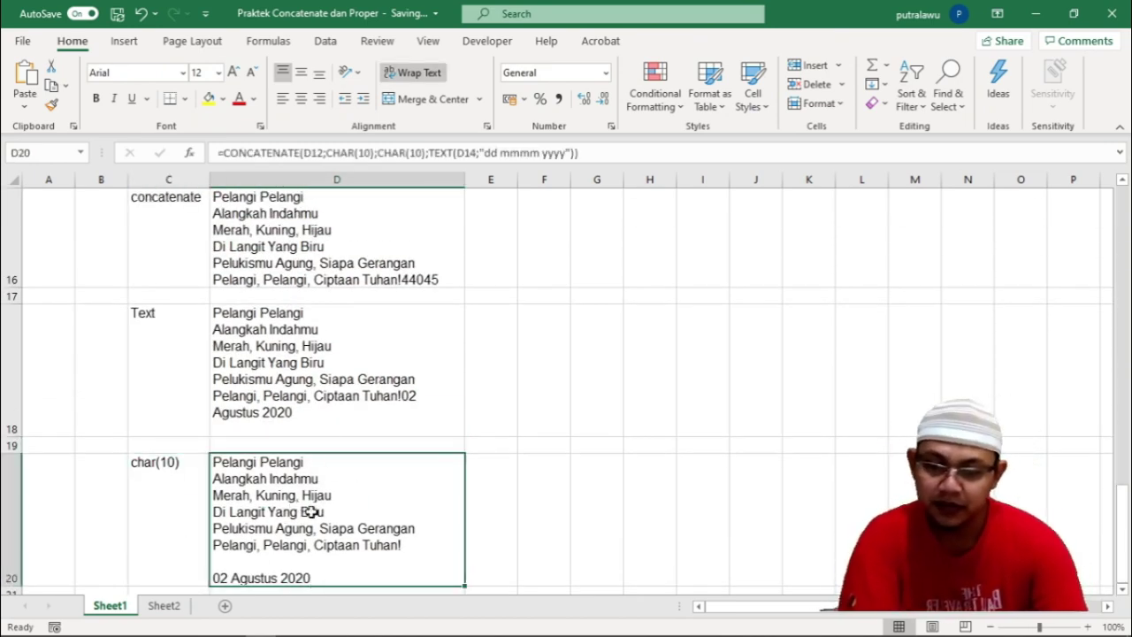
left_click(341, 405)
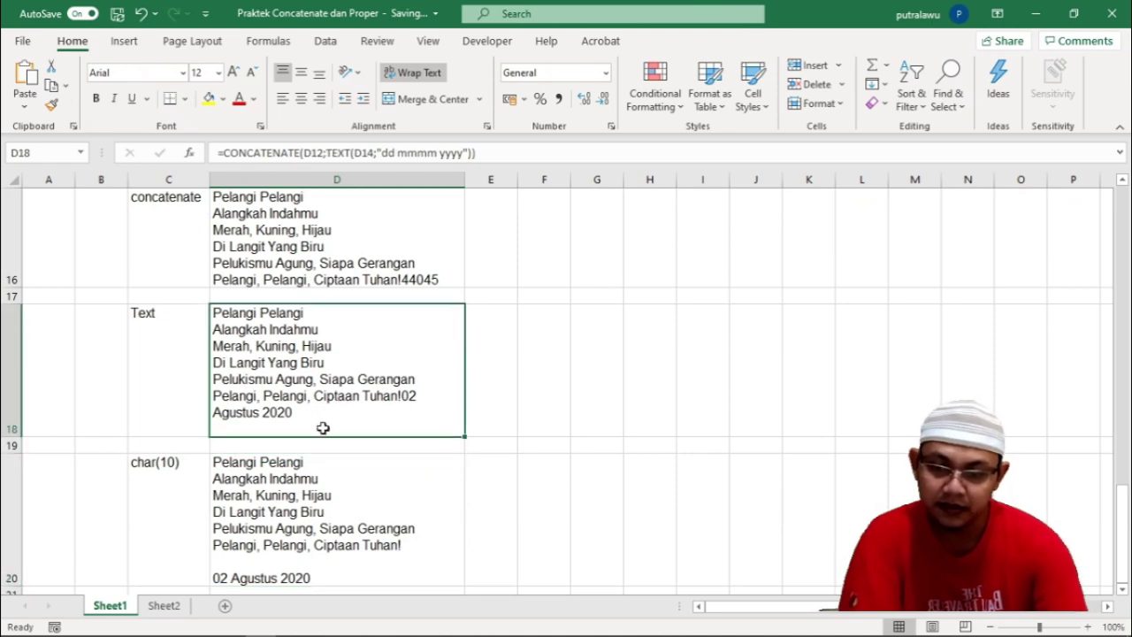
scroll(338, 461, "down", 1)
scroll(337, 460, "up", 1)
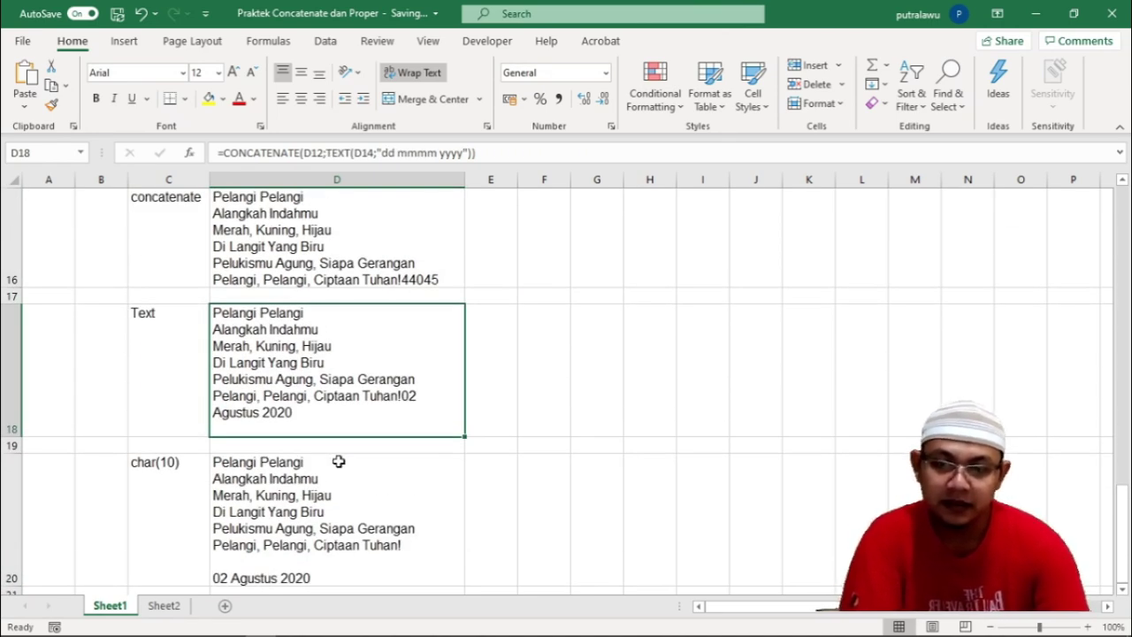
scroll(338, 461, "down", 1)
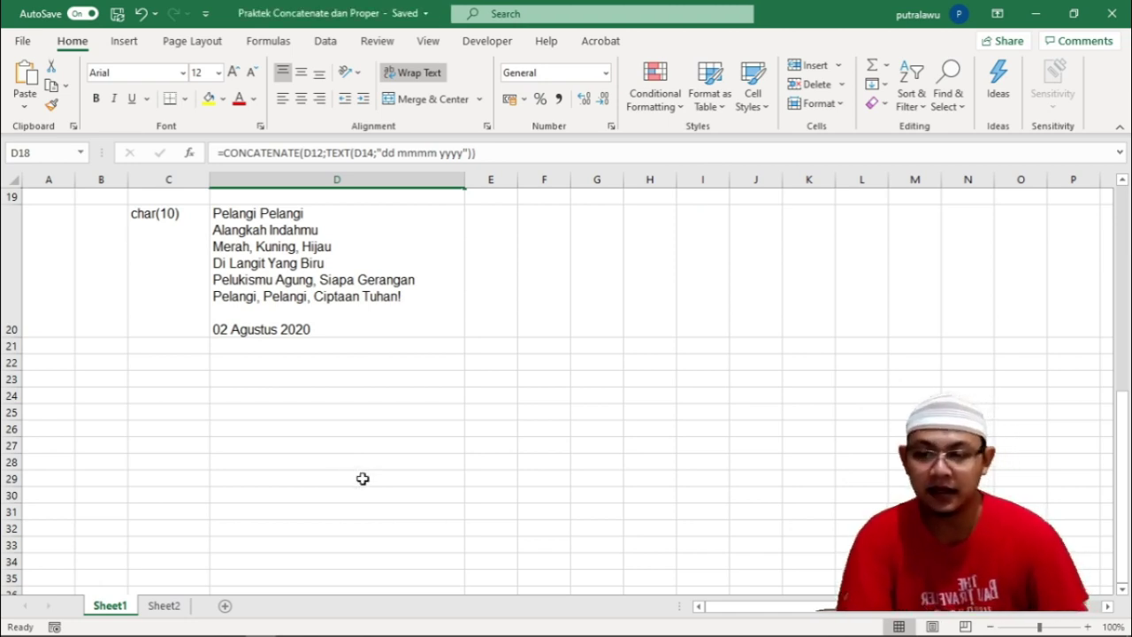
left_click(311, 306)
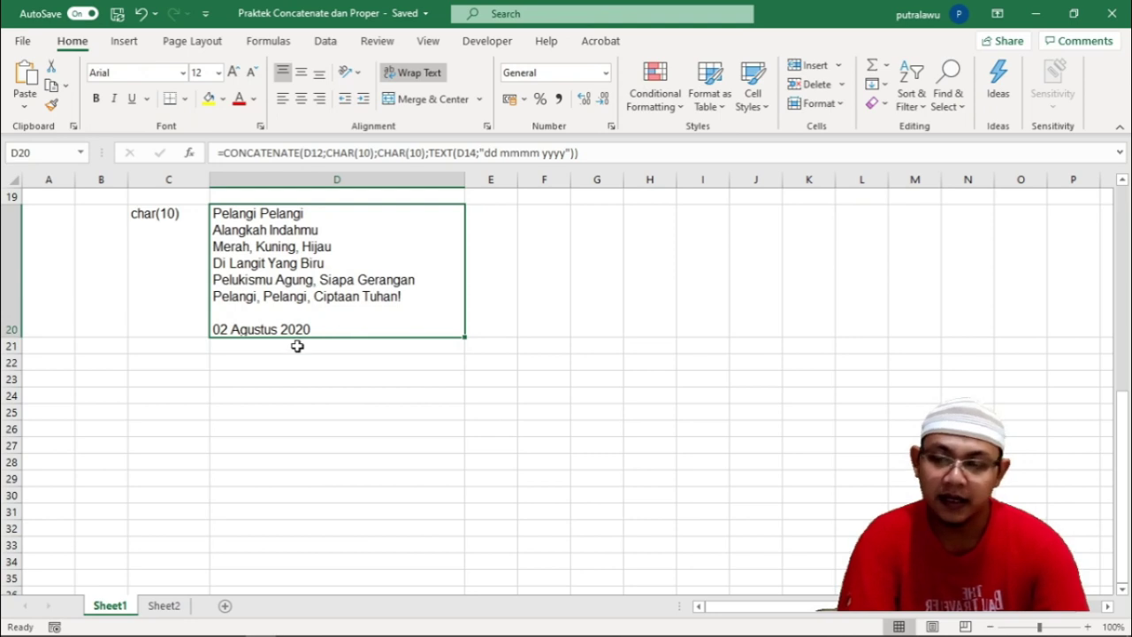
Enter the label "Angka" in C22 and the number 2020 in D22
left_click(142, 364)
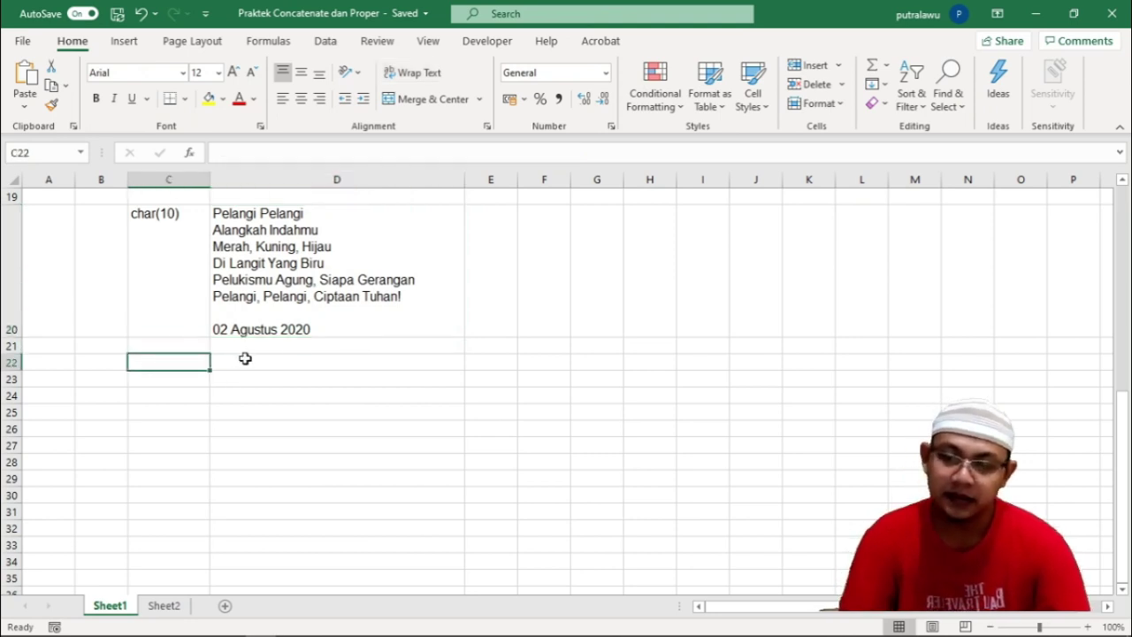
type("Angka")
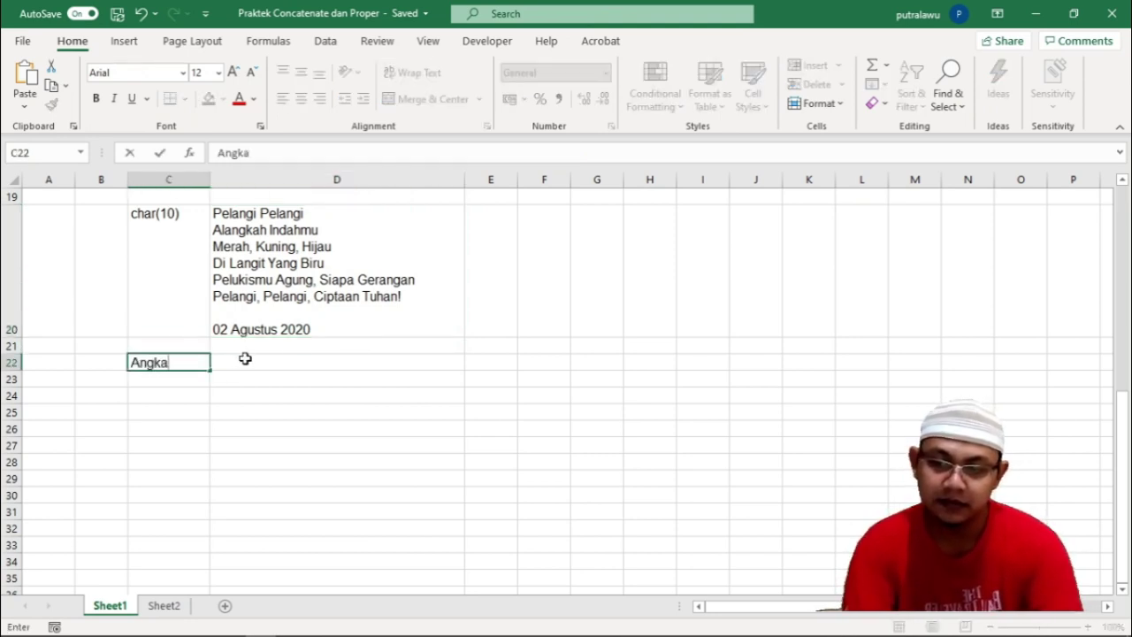
left_click(245, 358)
type("2020")
key("Return")
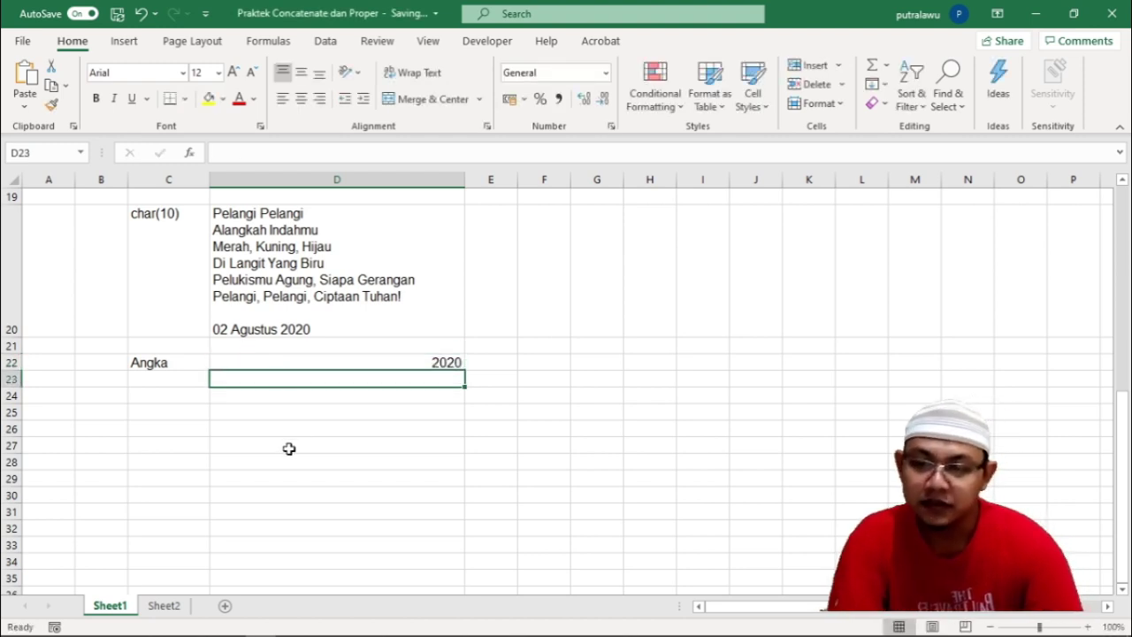
Enter the label "Concatenate" in C24
left_click(161, 397)
left_click(272, 257)
left_click(388, 347)
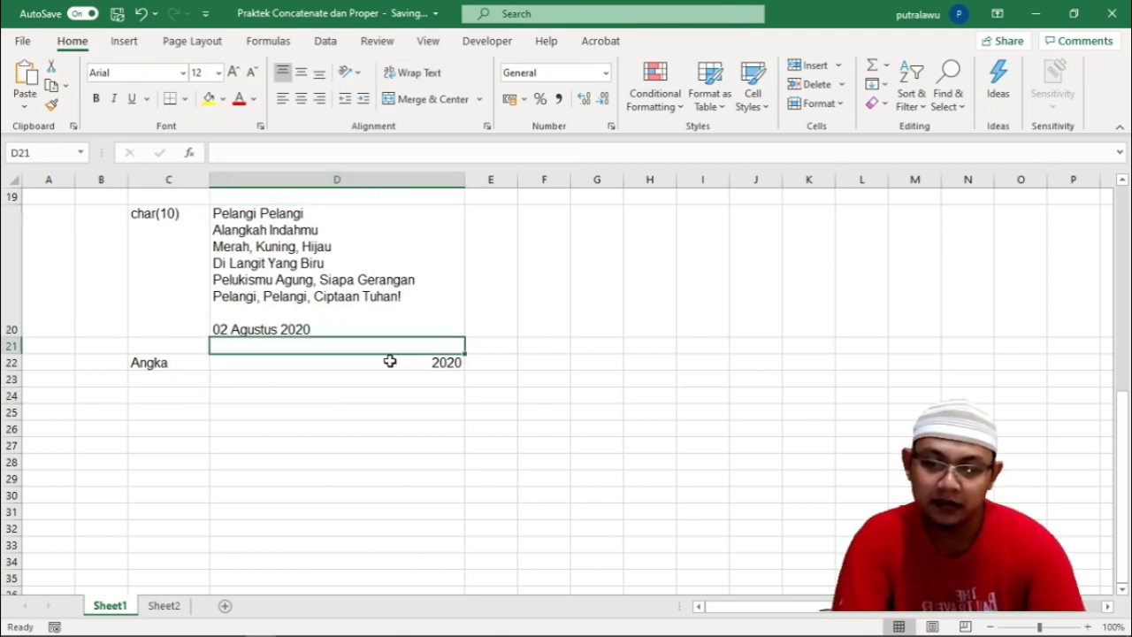
left_click(390, 362)
left_click(163, 397)
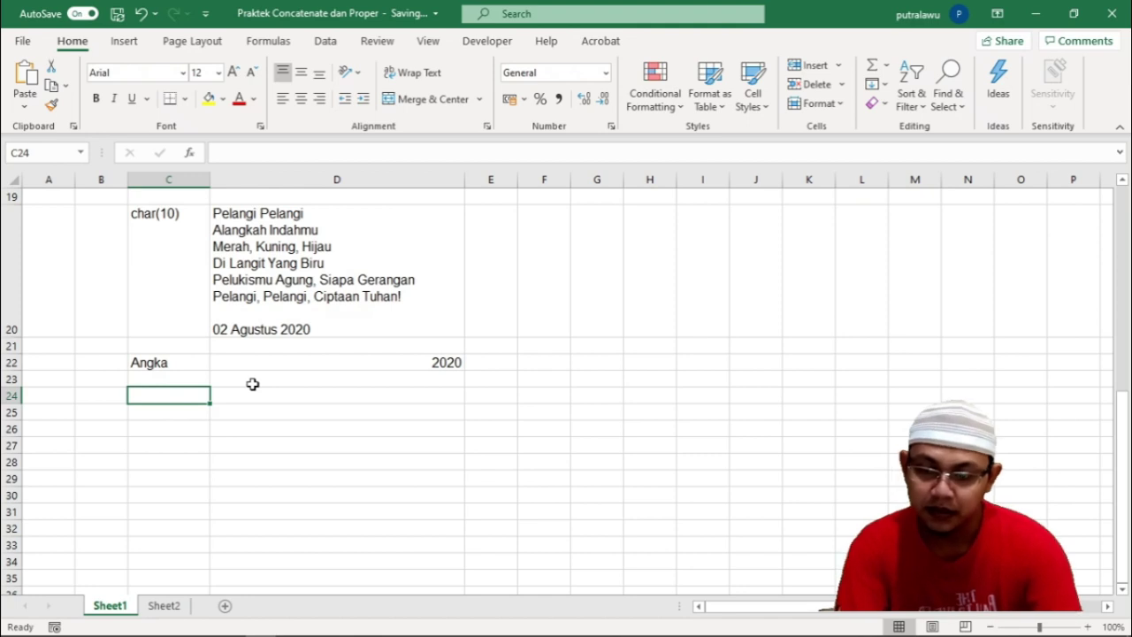
type("Concatenate")
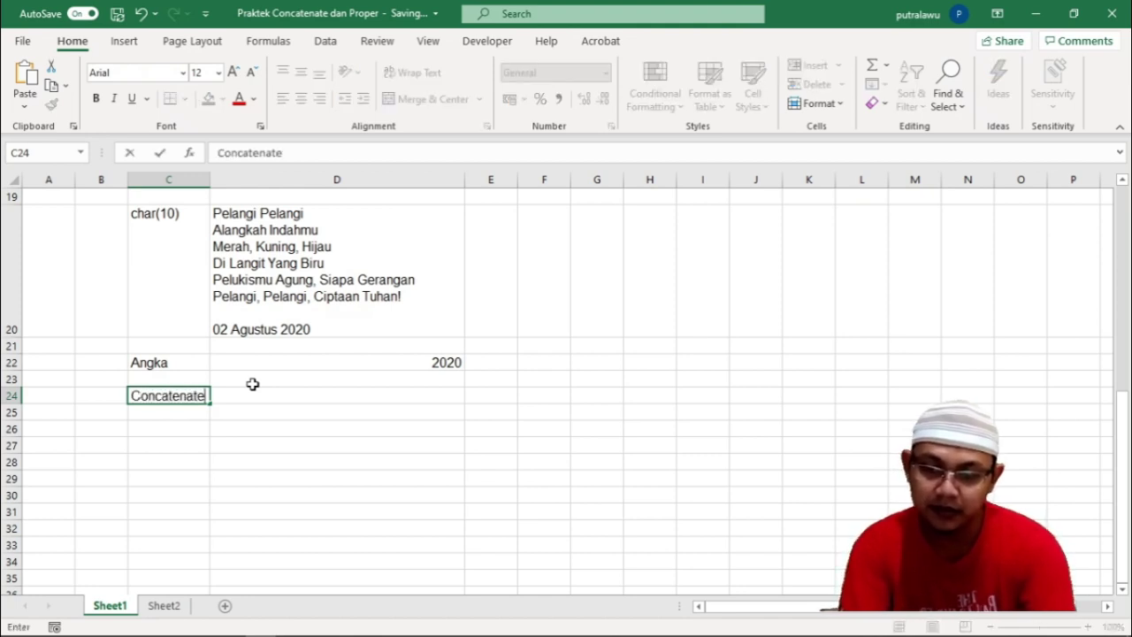
key("Return")
left_click(253, 389)
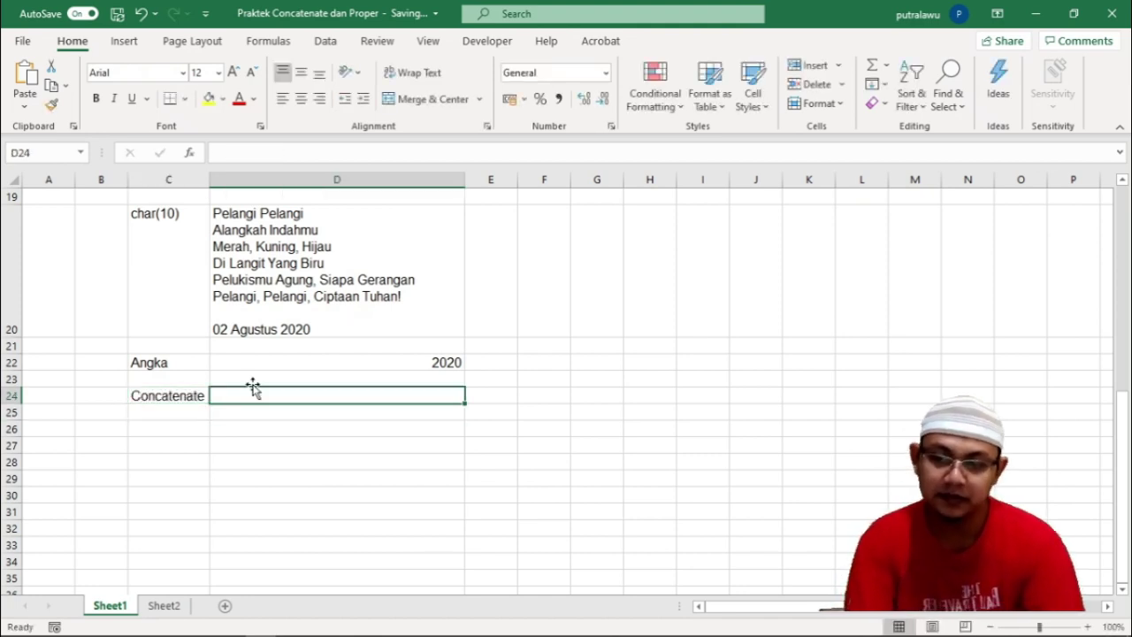
type("=conc")
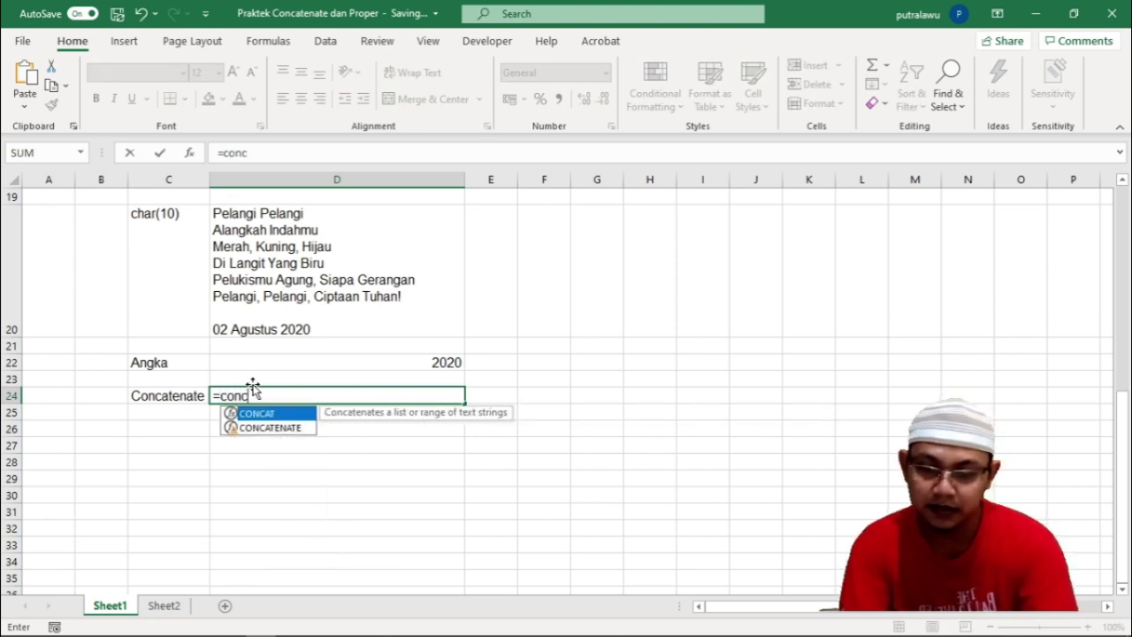
type("atenate")
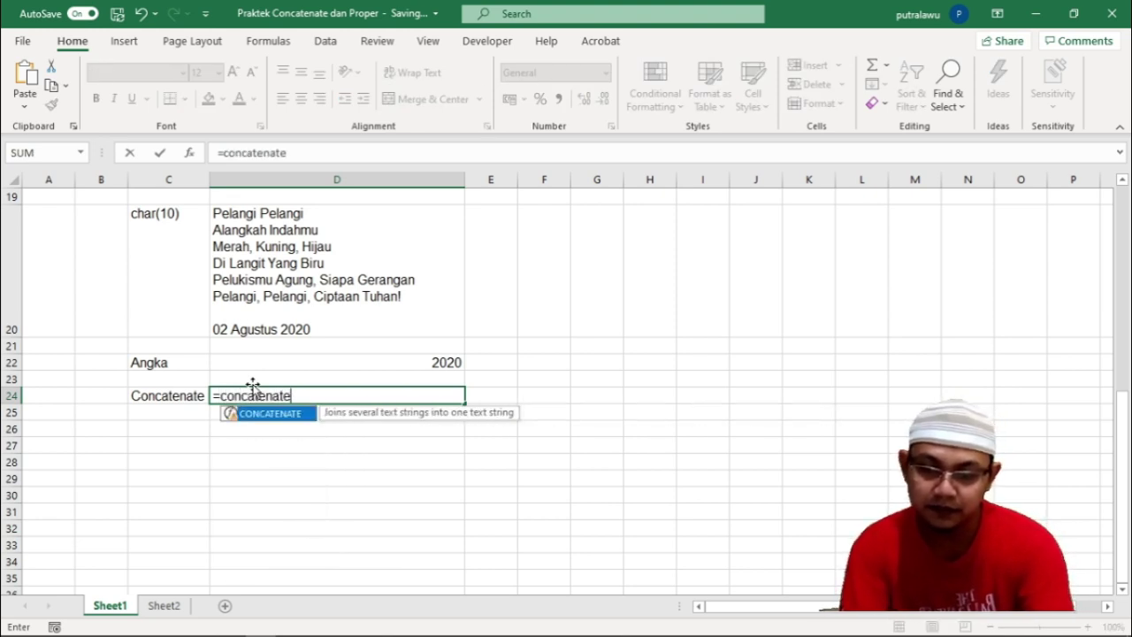
type("(")
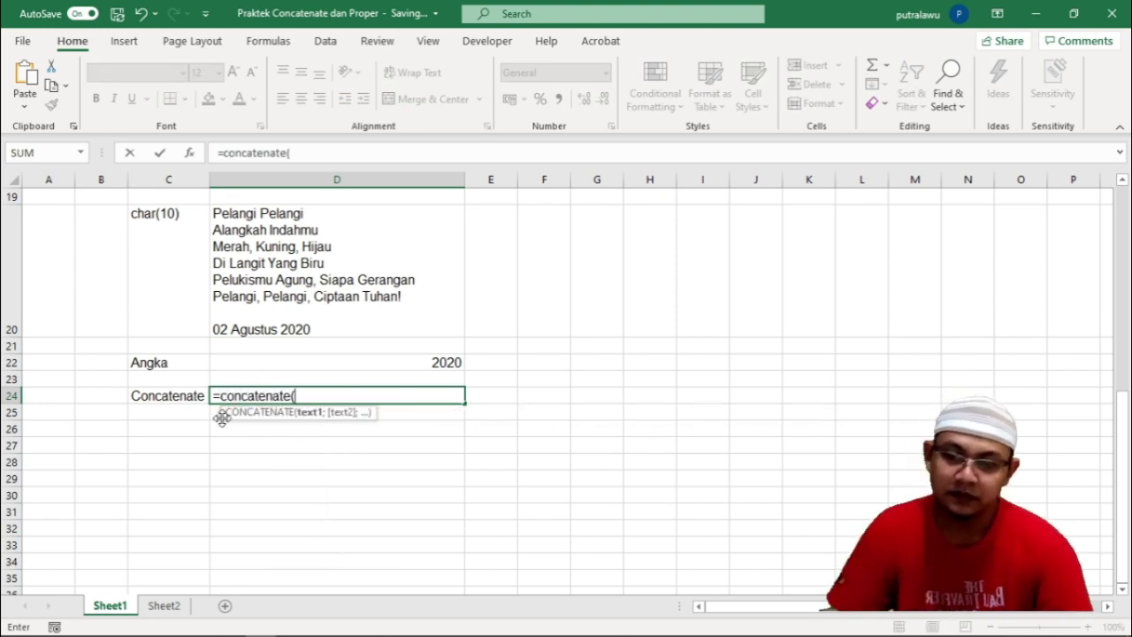
left_click(289, 290)
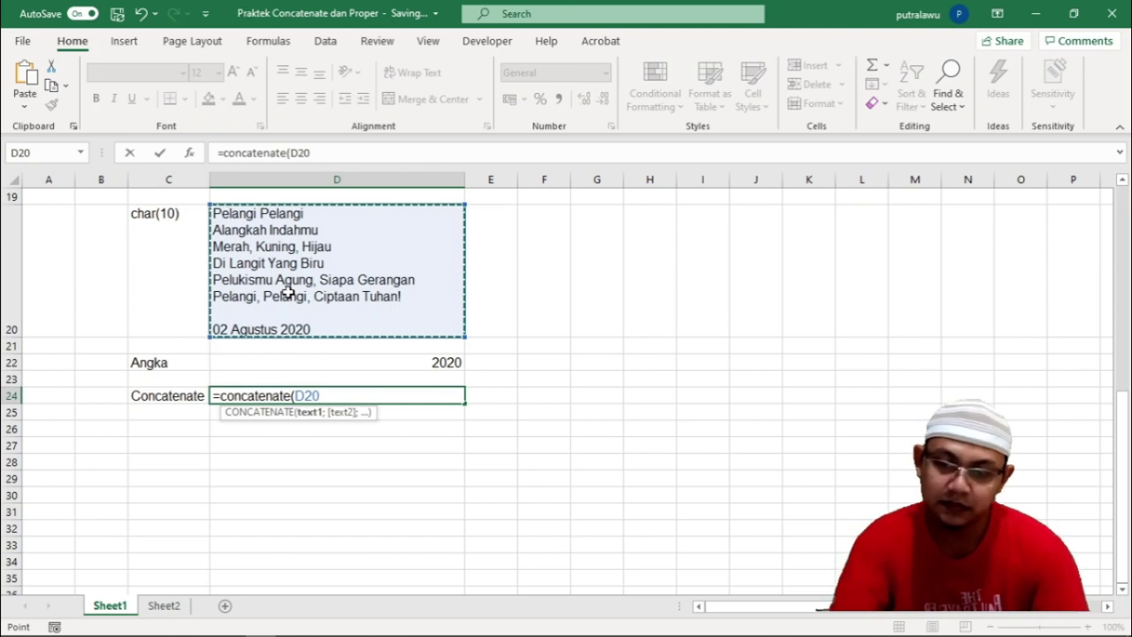
key("Escape")
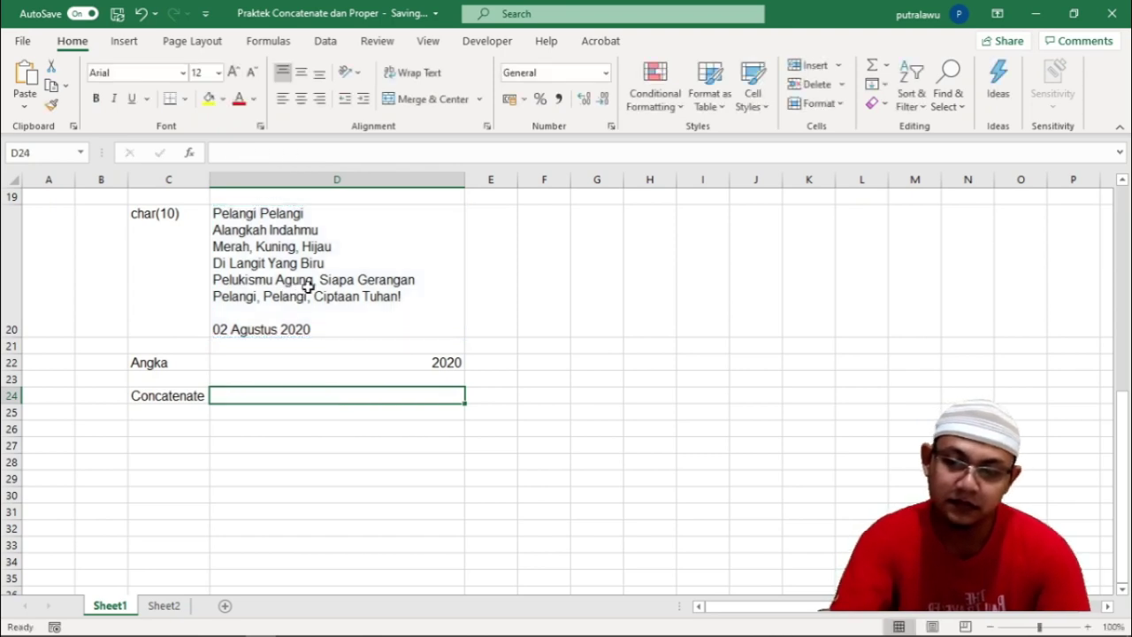
Copy the formula text of D20 into D24 with its cell references unchanged
left_click(274, 327)
left_click_drag(602, 152, 209, 180)
key("ctrl+c")
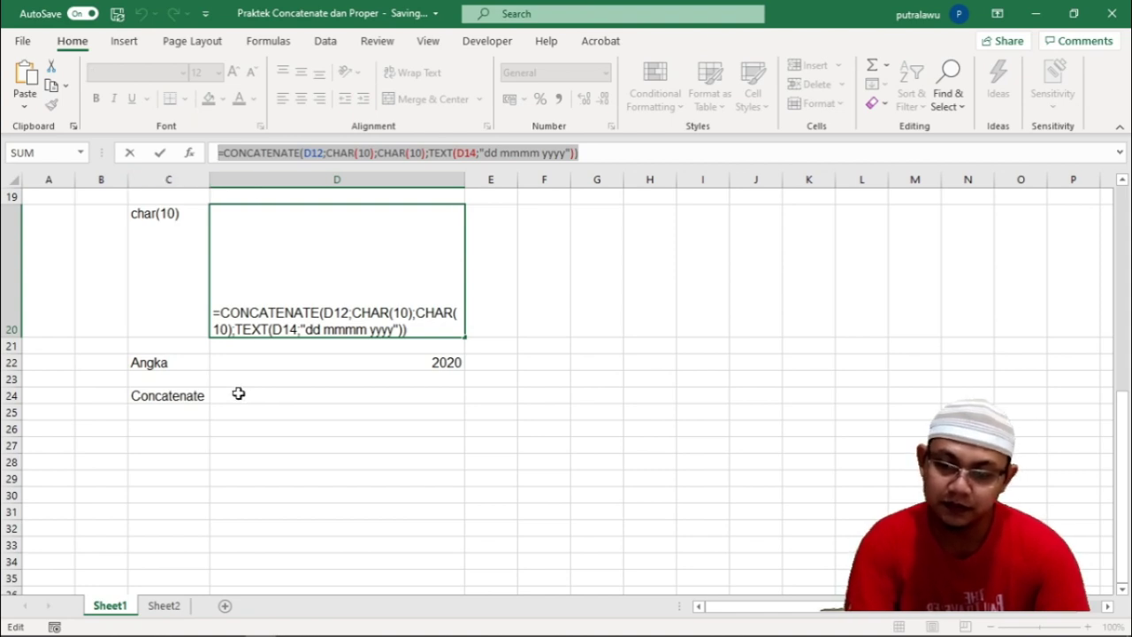
key("Escape")
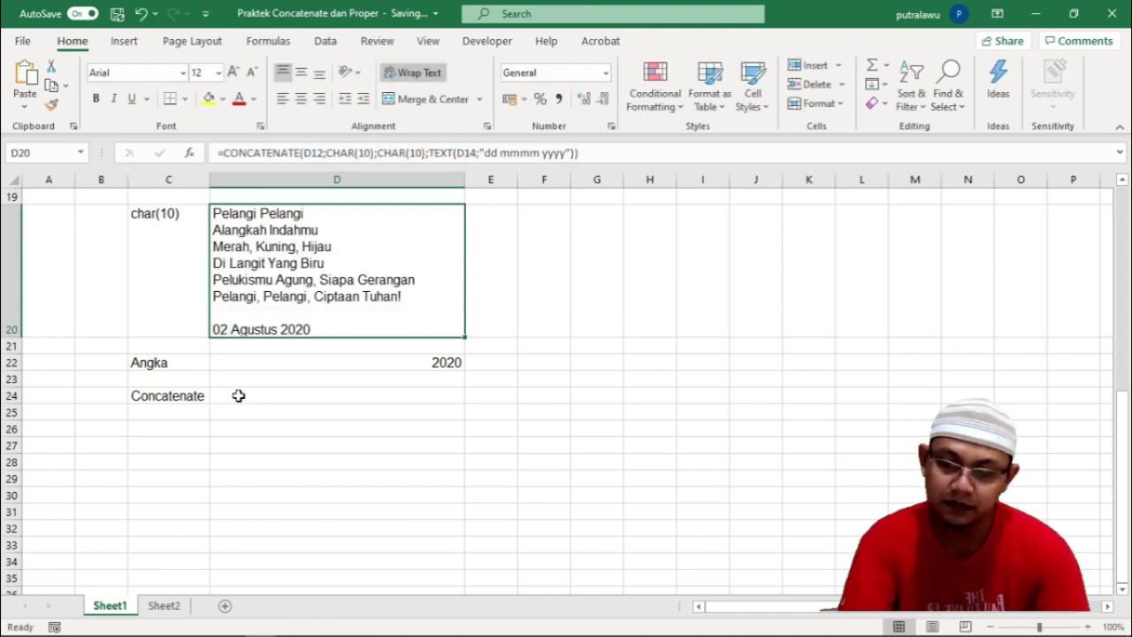
left_click(238, 395)
left_click(275, 153)
key("ctrl+v")
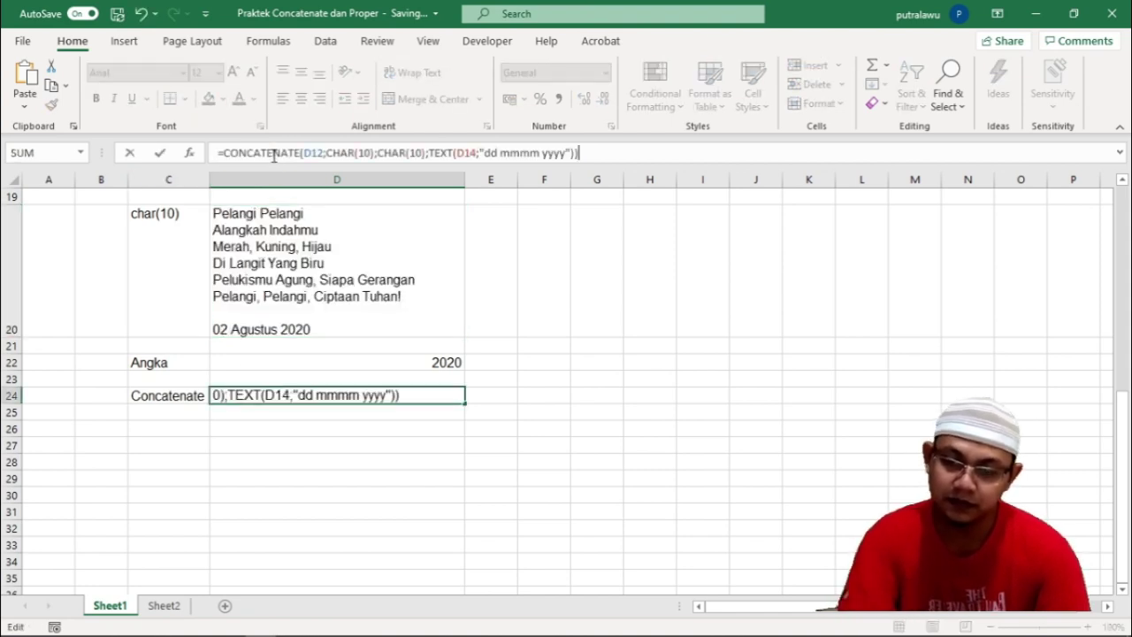
Shorten the TEXT date format in D24's formula to "dd mmmm", removing the year and the space before it
left_click(567, 153)
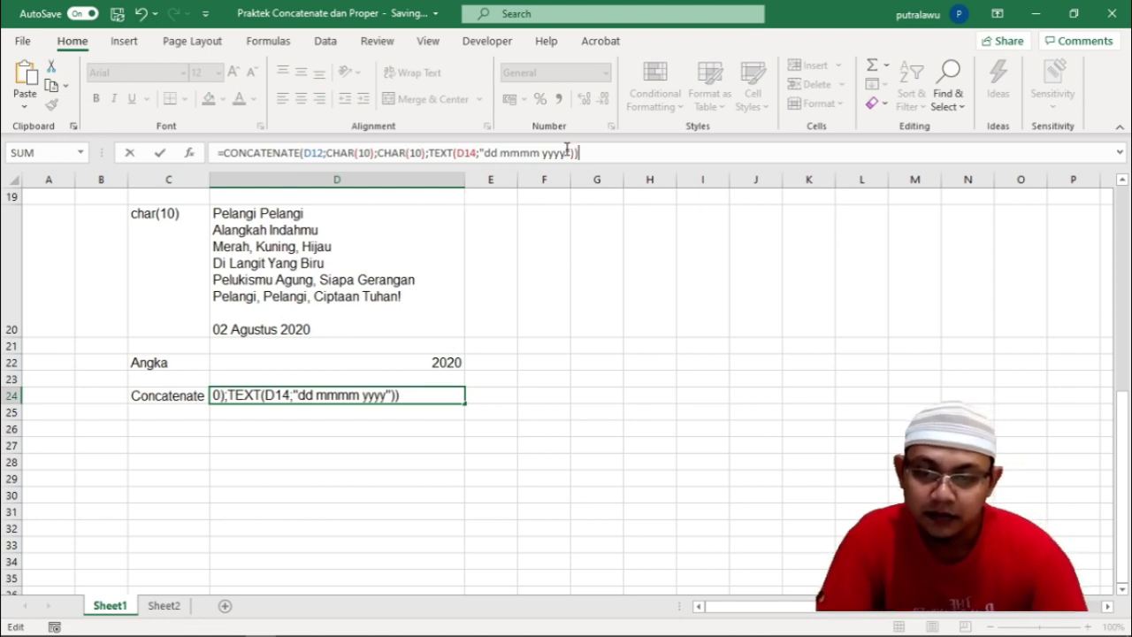
key("BackSpace")
key("BackSpace")
key("BackSpace")
key("BackSpace")
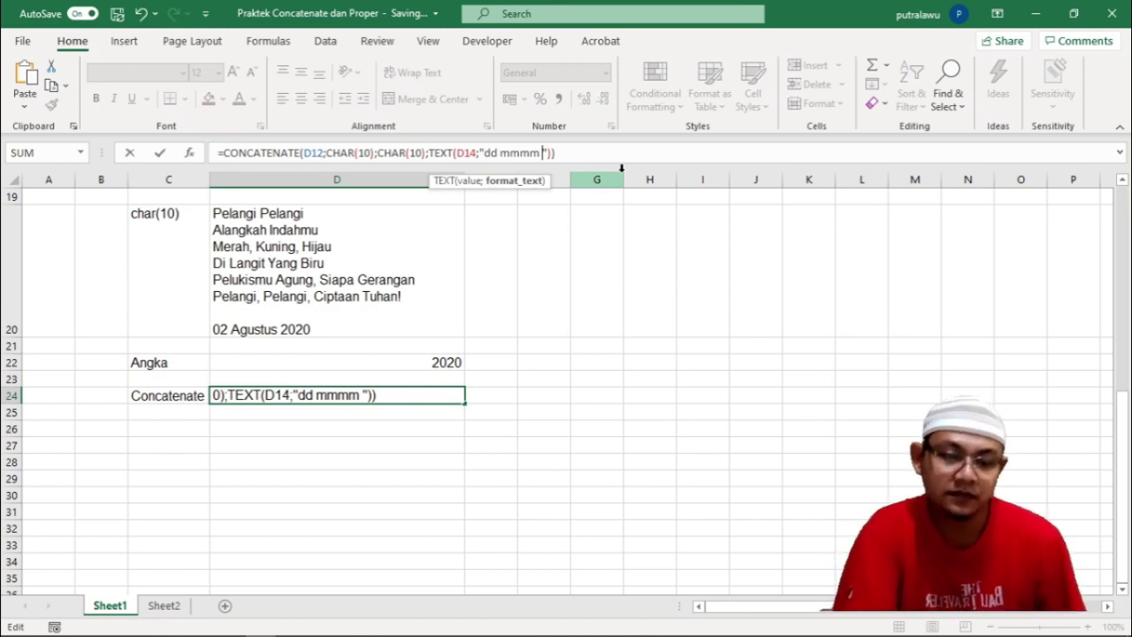
key("BackSpace")
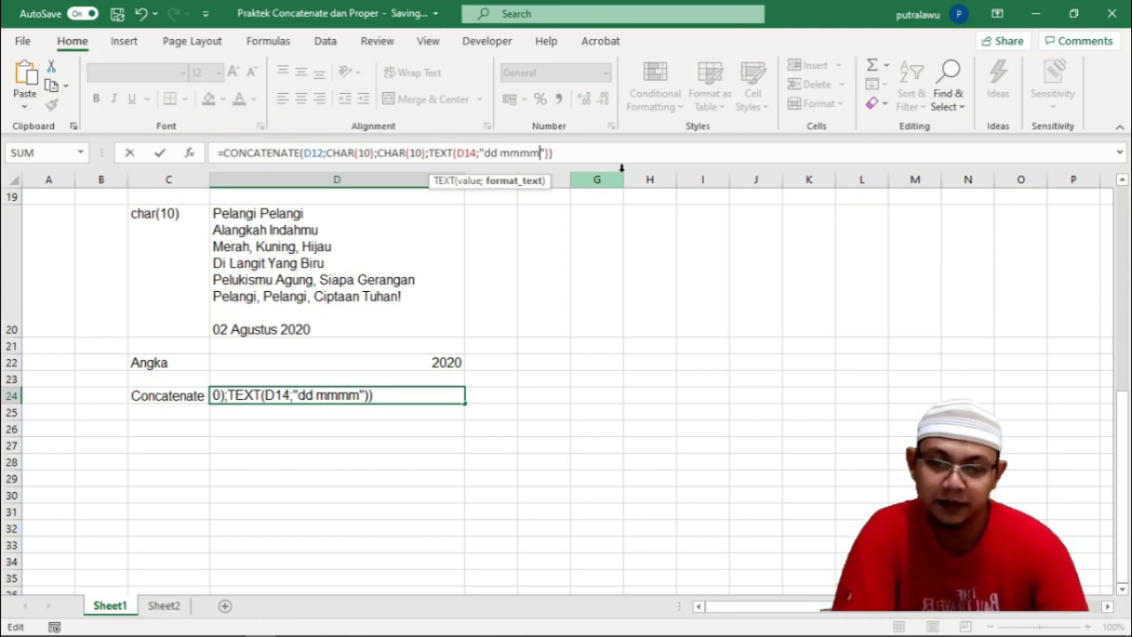
Add D22 as the last CONCATENATE argument in D24's formula and wrap the cell's text
left_click(549, 153)
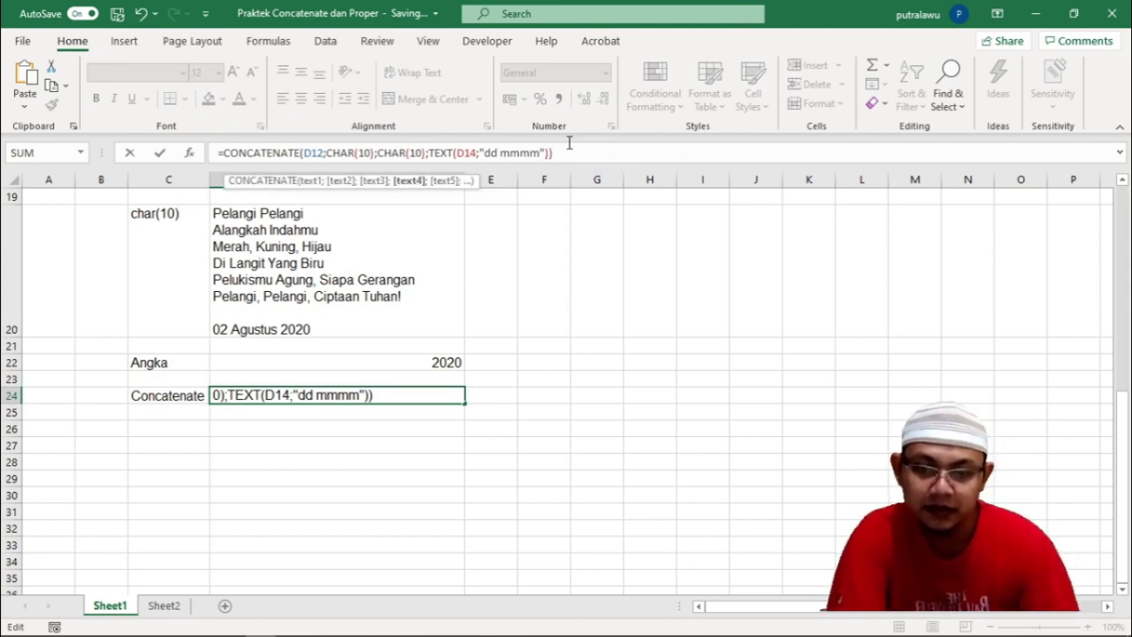
type(";")
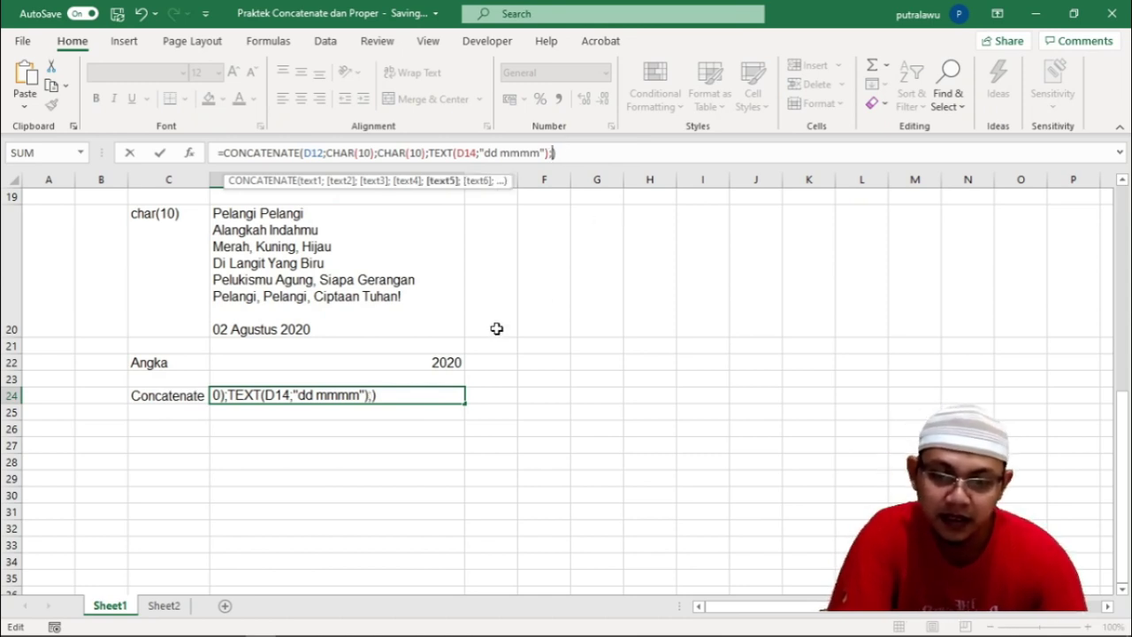
left_click(433, 365)
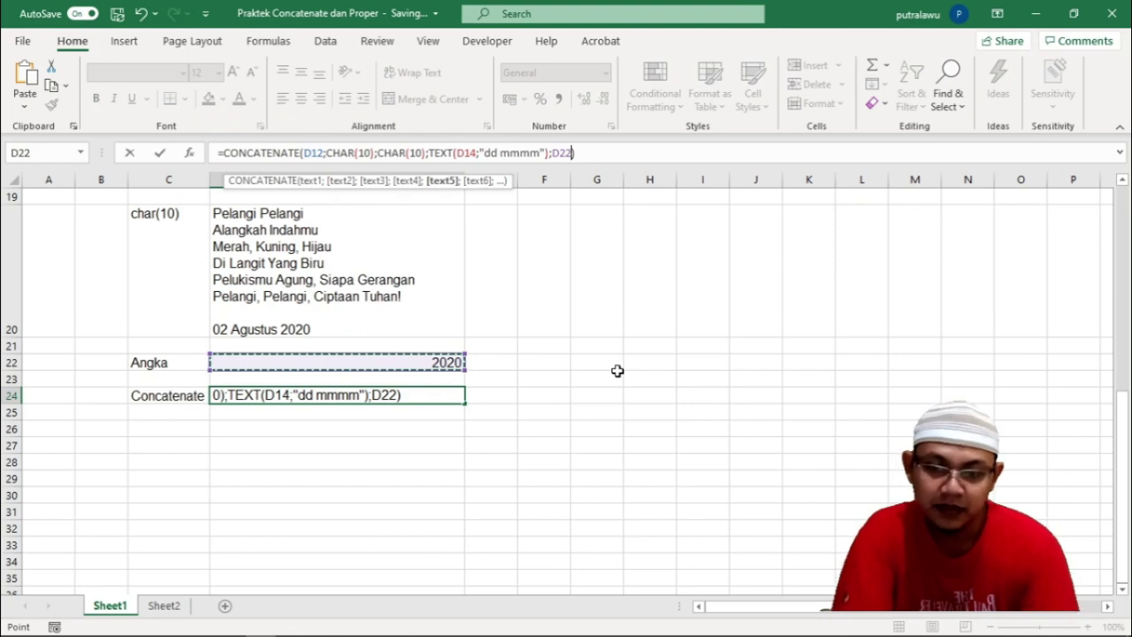
key("Return")
key("Up")
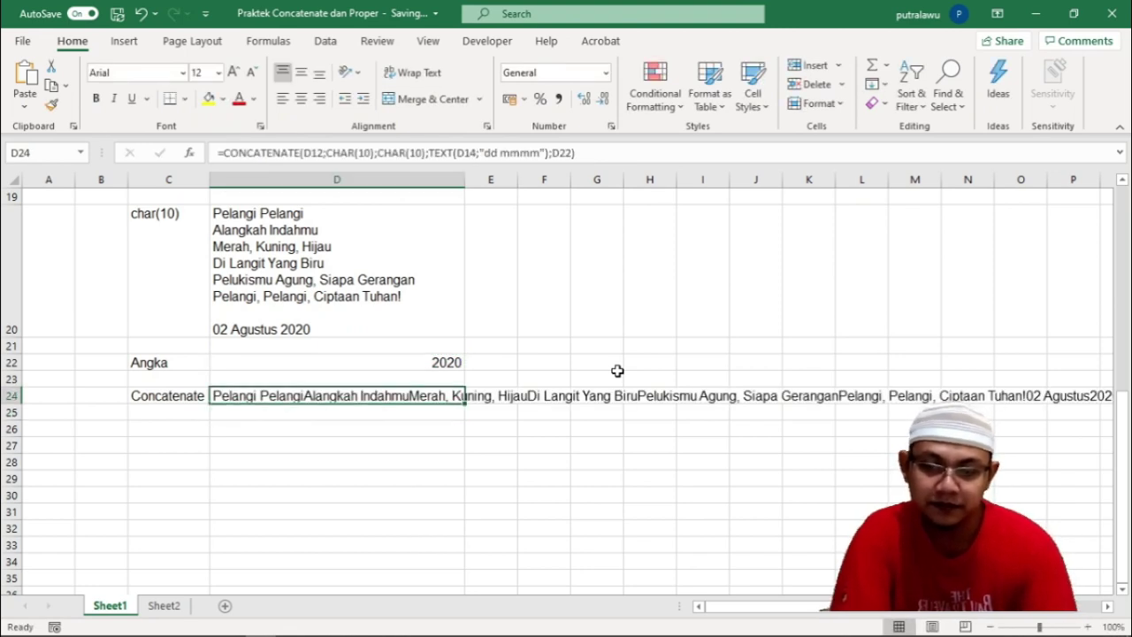
left_click(412, 73)
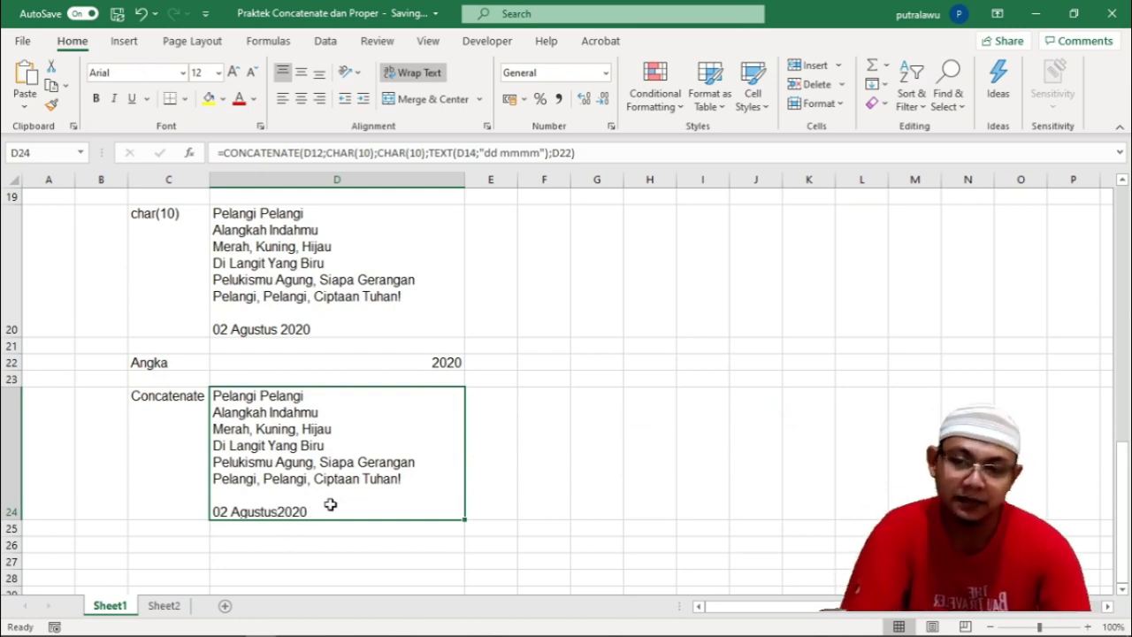
Insert a space argument " " between the TEXT function and D22 in D24's formula
left_click(550, 153)
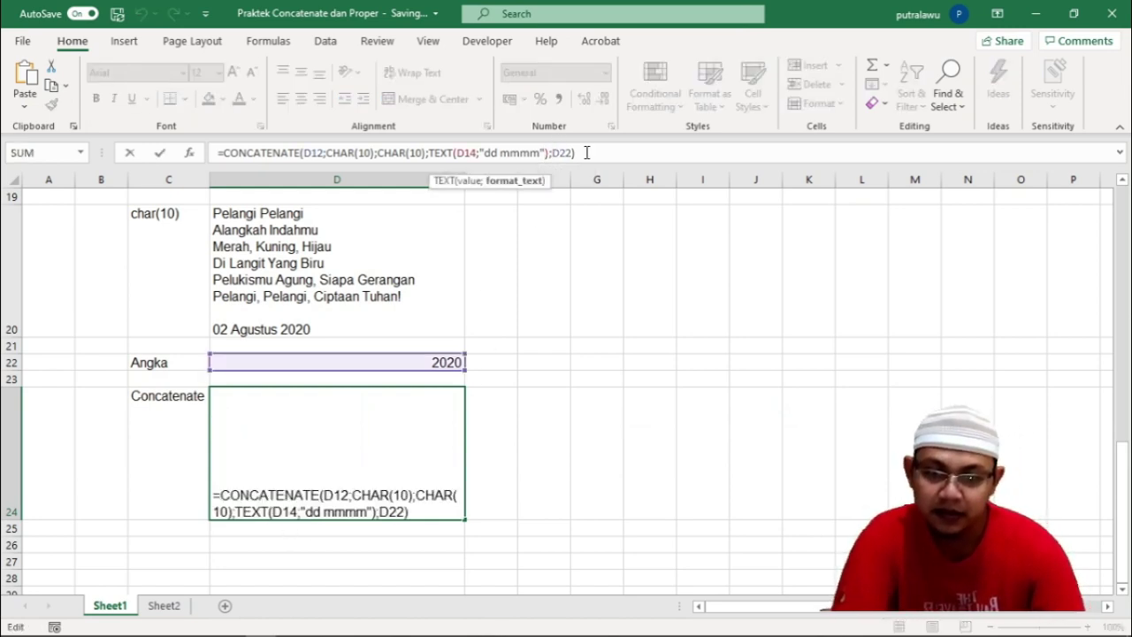
key("Right")
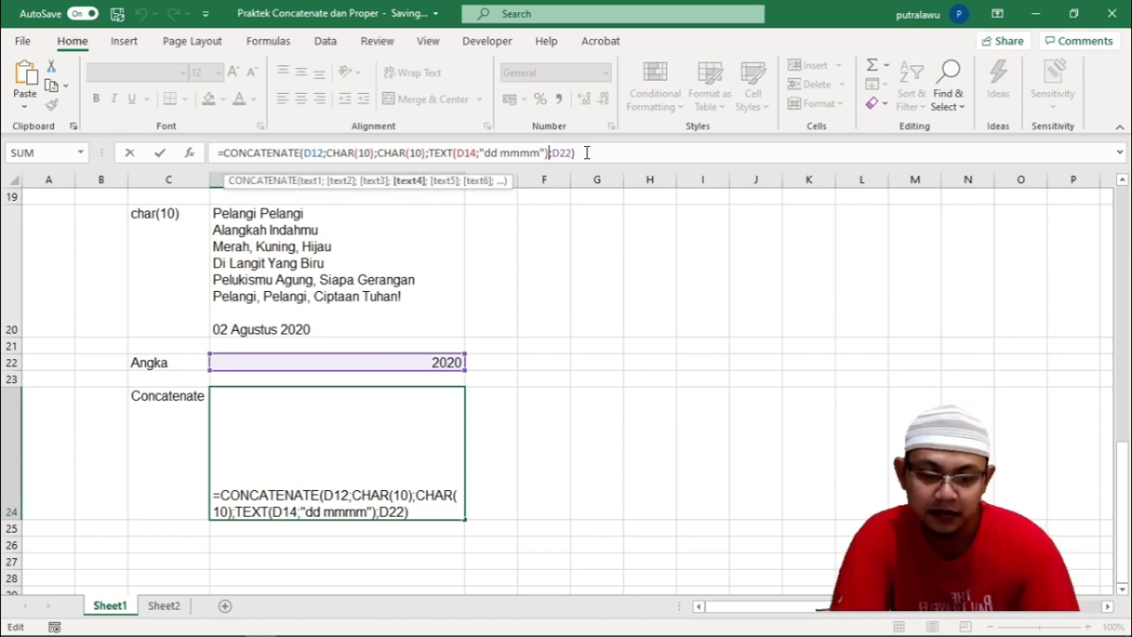
type(";\" \";")
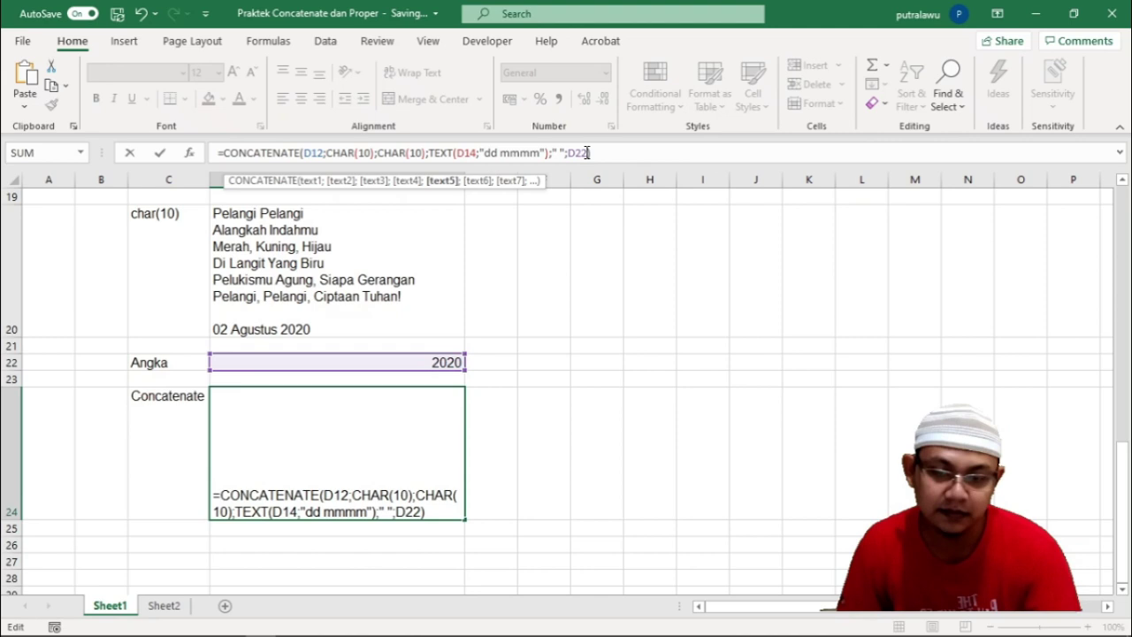
key("Return")
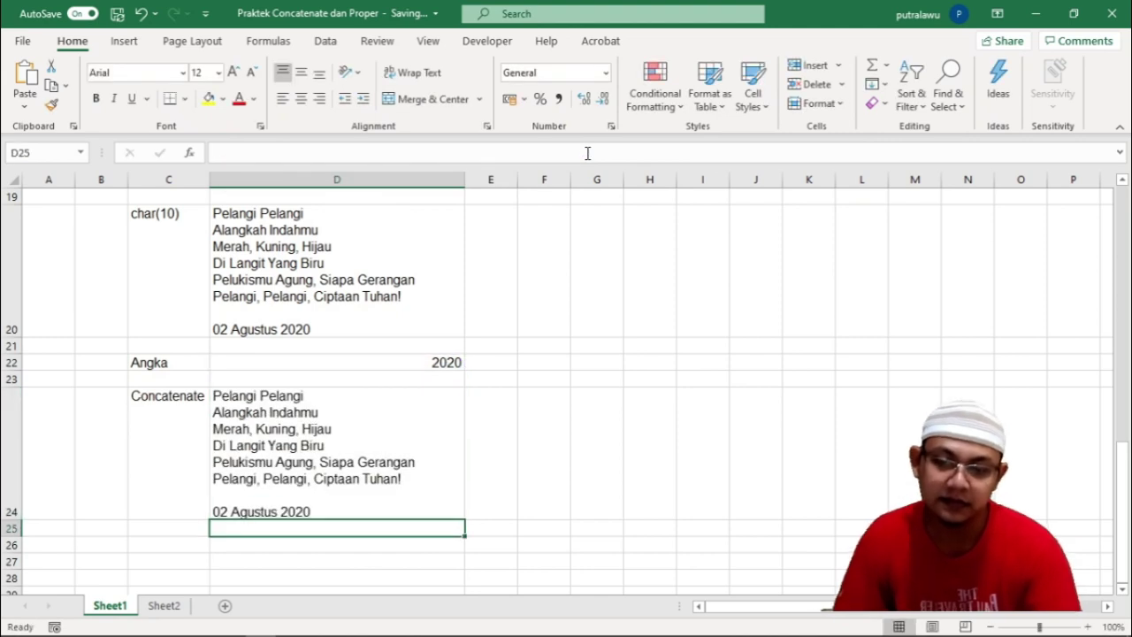
Compare the formulas and results of D24 and D20
left_click(292, 427)
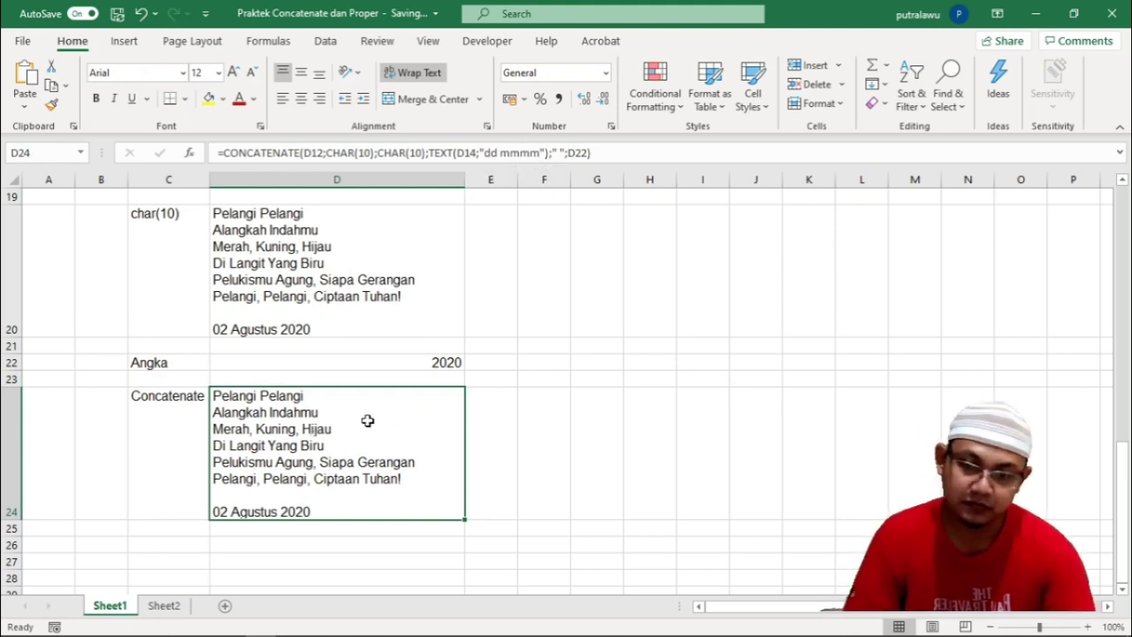
left_click(238, 278)
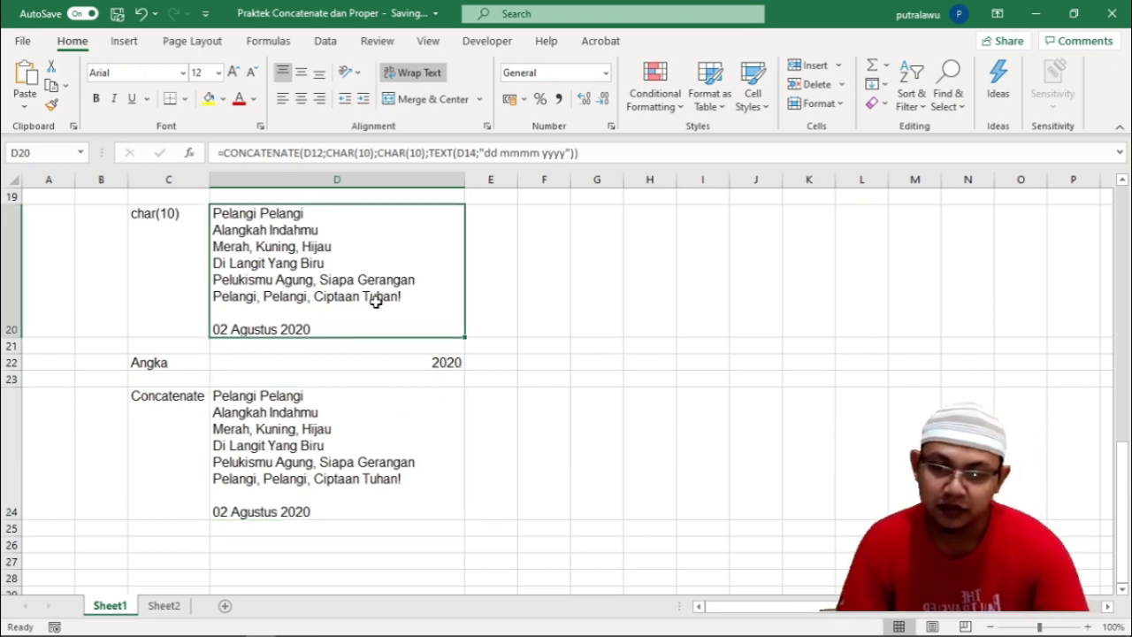
scroll(303, 332, "down", 1)
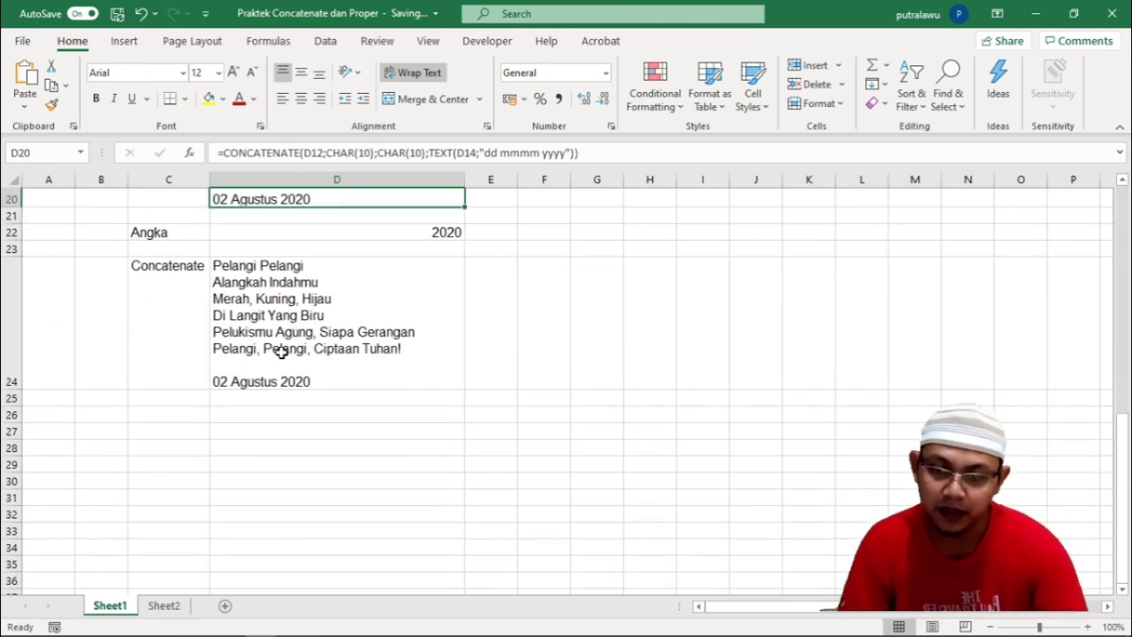
scroll(277, 351, "up", 1)
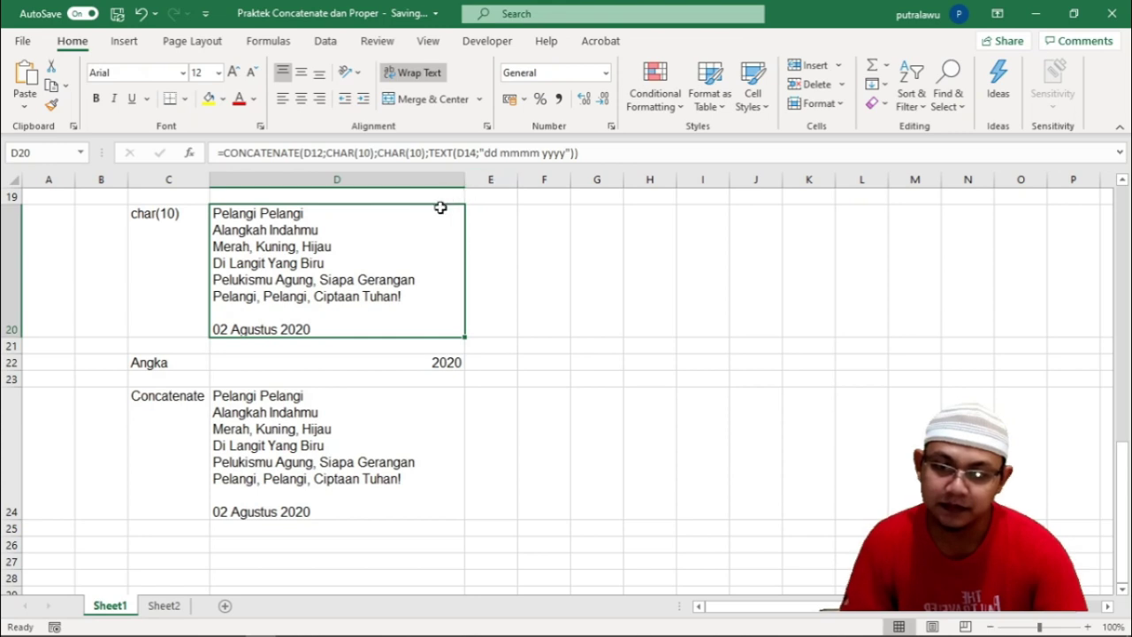
Enter the label "mengubah format tanggal" in C26 and widen column C to fit it
left_click(162, 547)
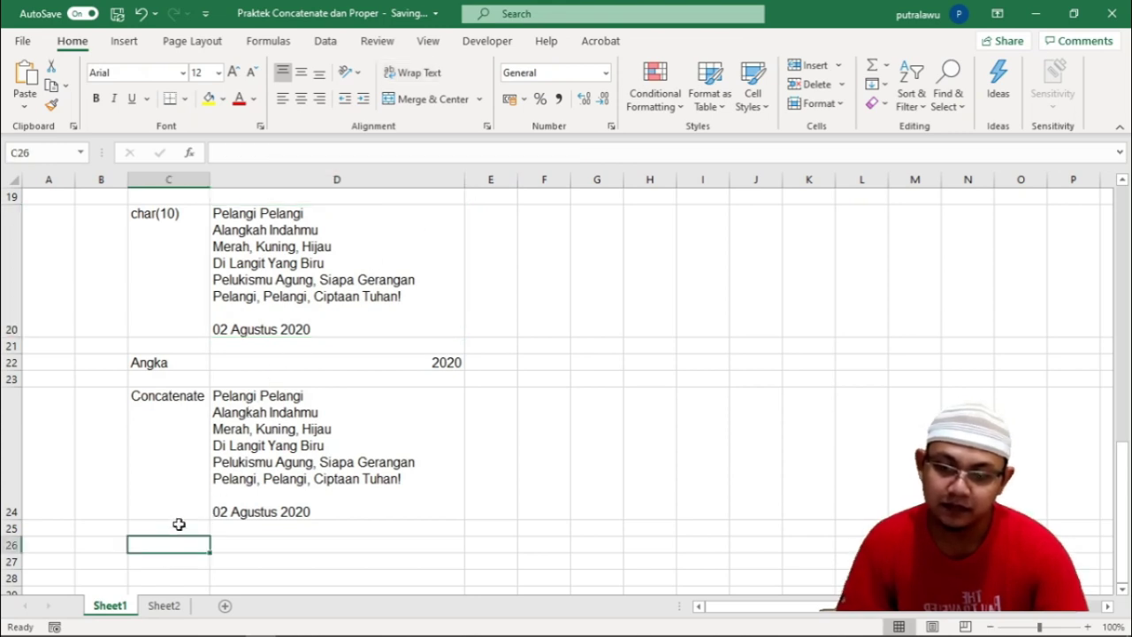
type("meng")
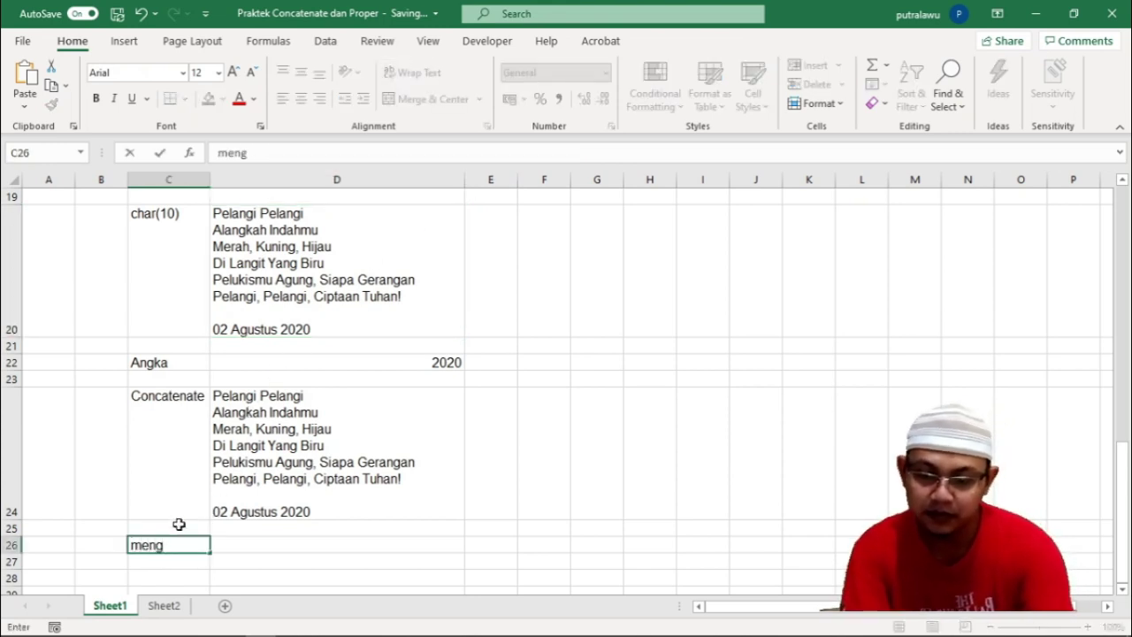
type("ubah fo")
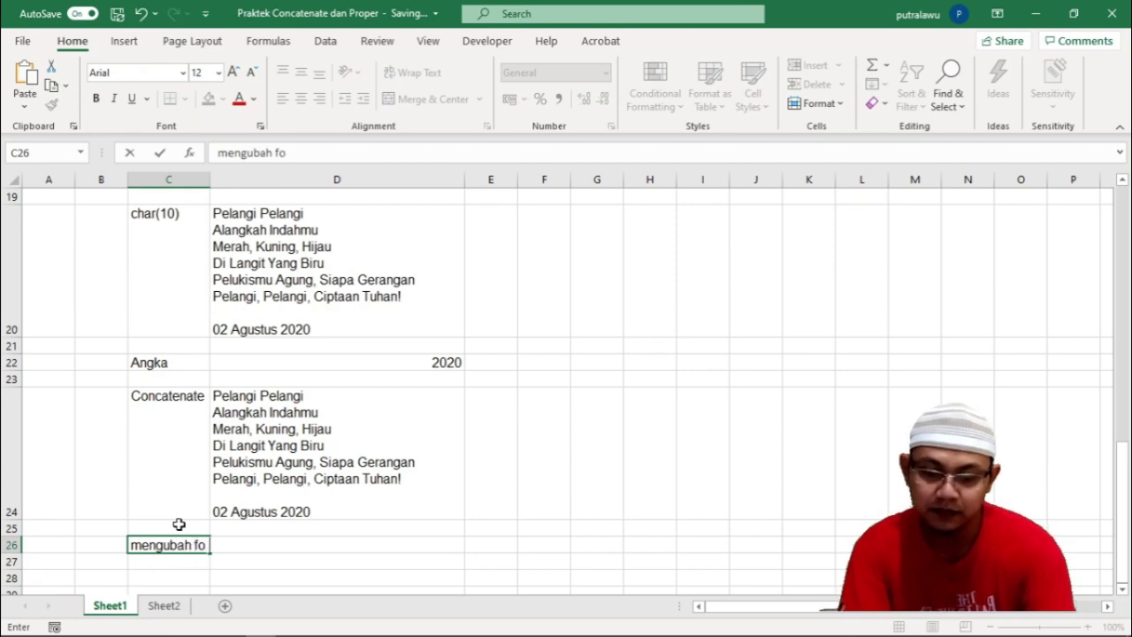
type("rmat tanggal")
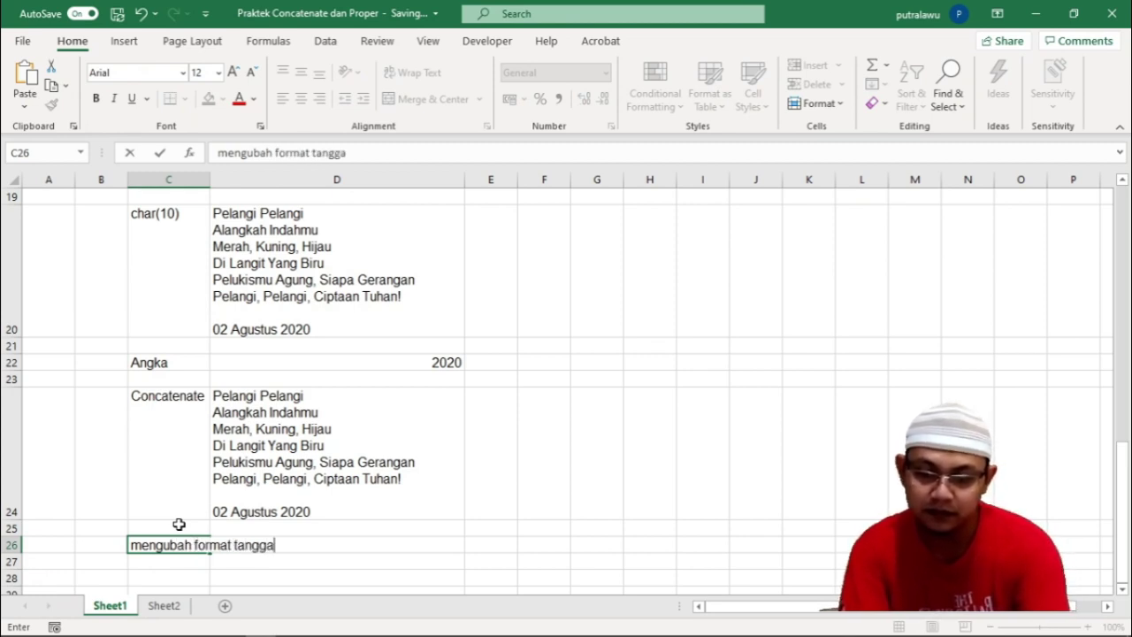
key("Return")
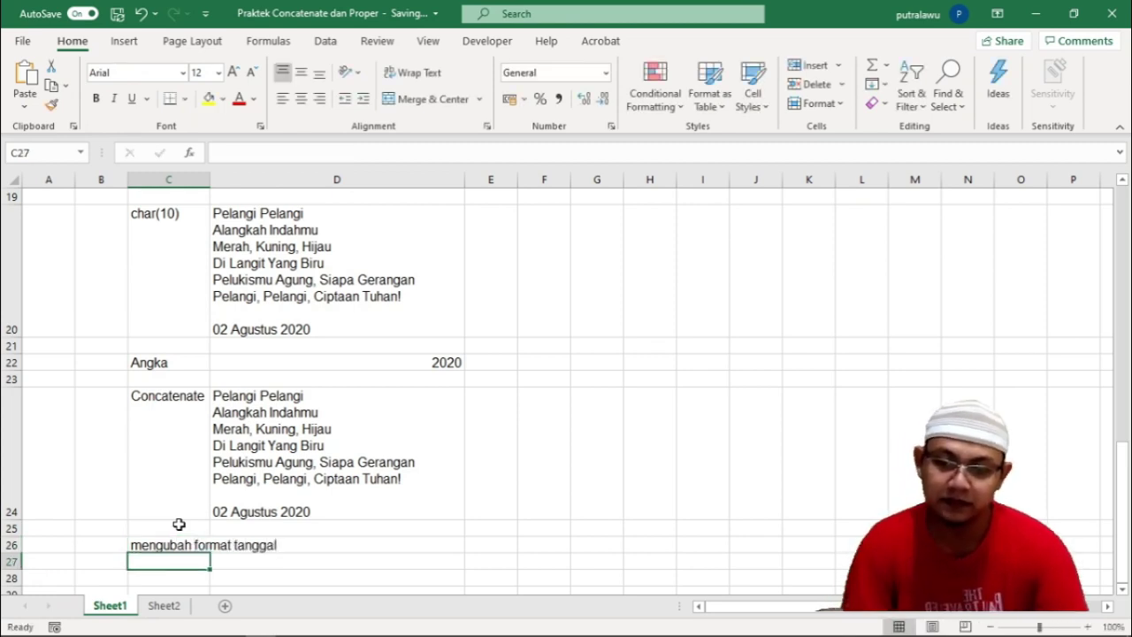
double_click(210, 179)
left_click(334, 542)
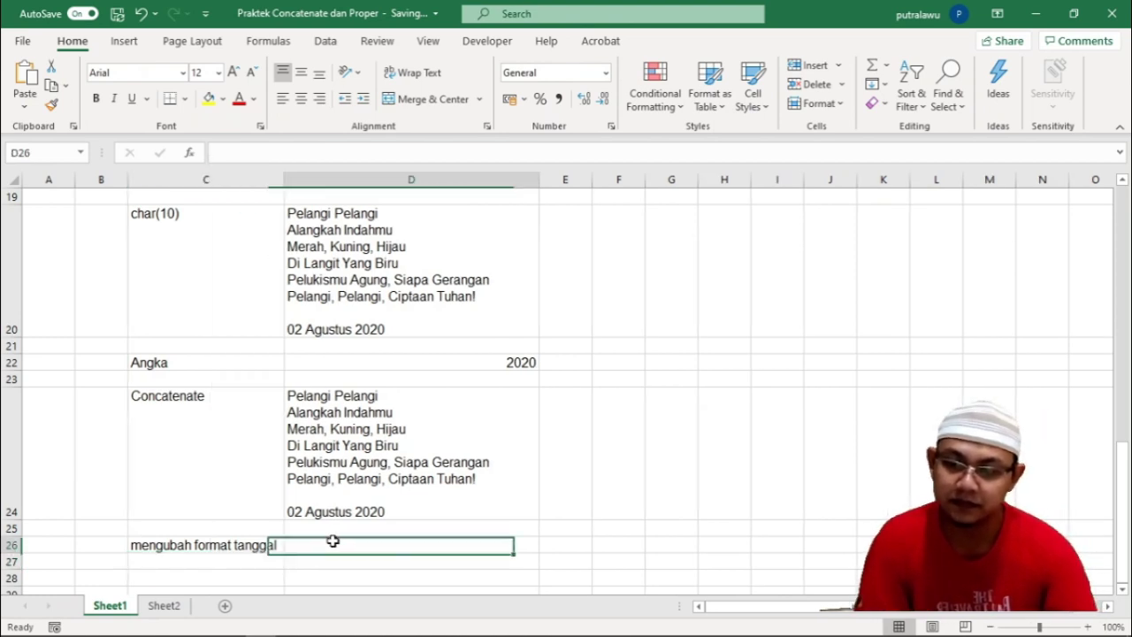
Copy the formula text of D20 into D26 with its cell references unchanged
left_click(384, 274)
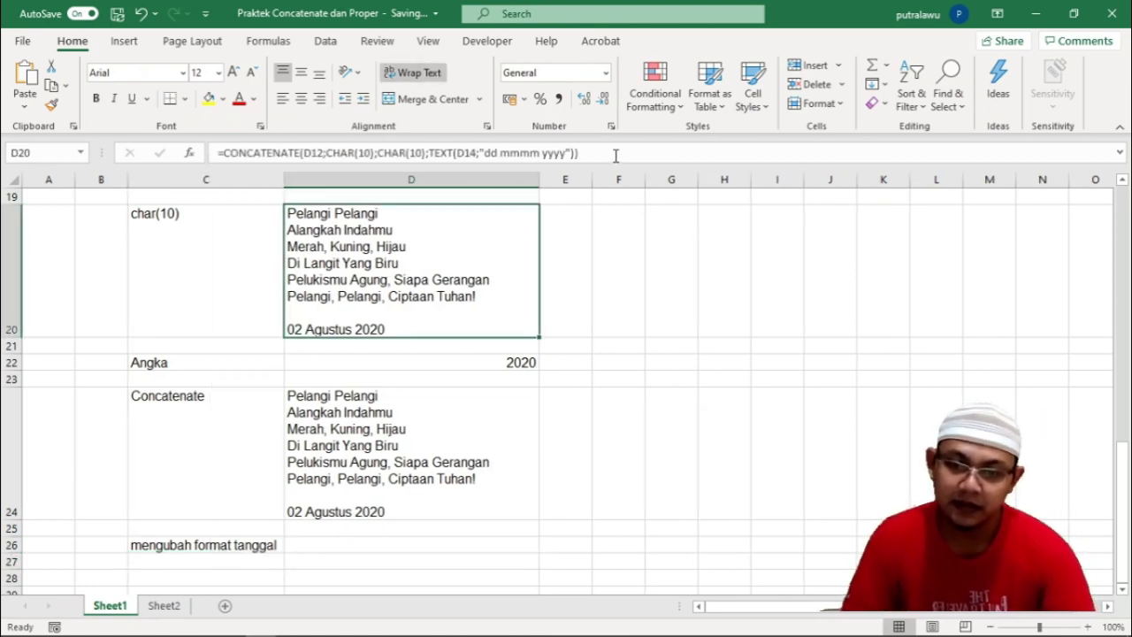
left_click_drag(614, 154, 168, 180)
key("ctrl+c")
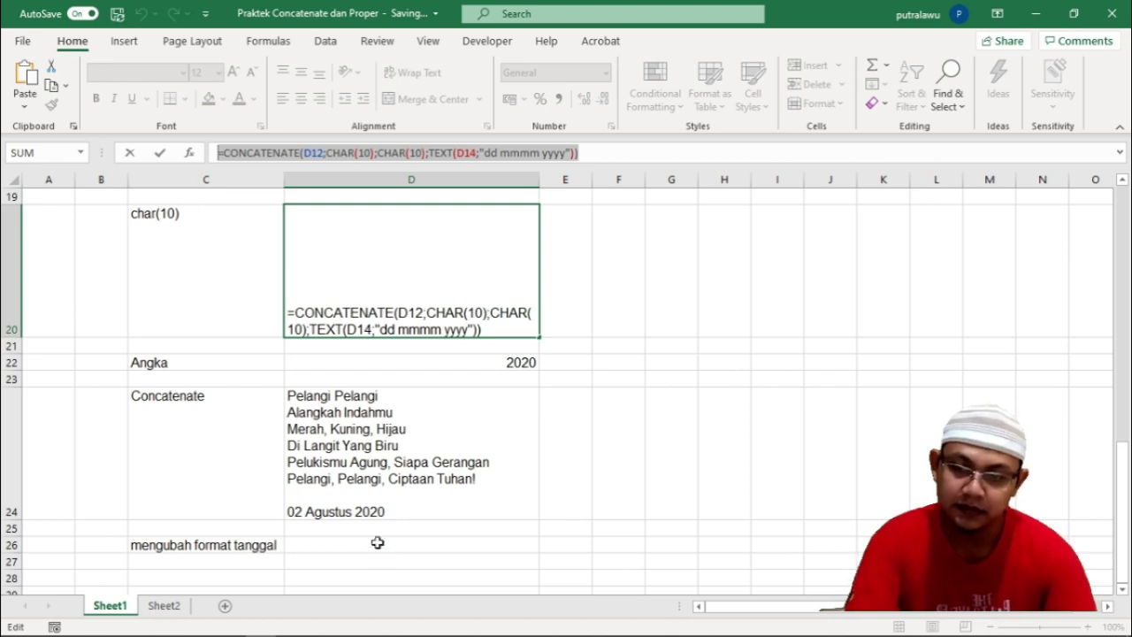
key("Escape")
left_click(339, 545)
left_click(286, 151)
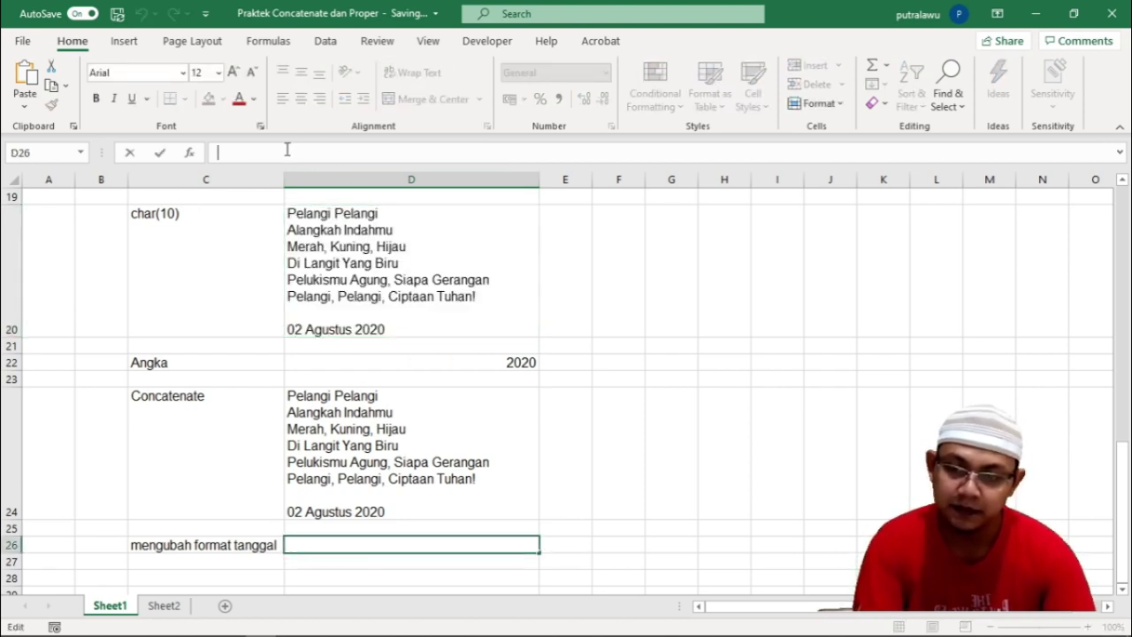
key("ctrl+v")
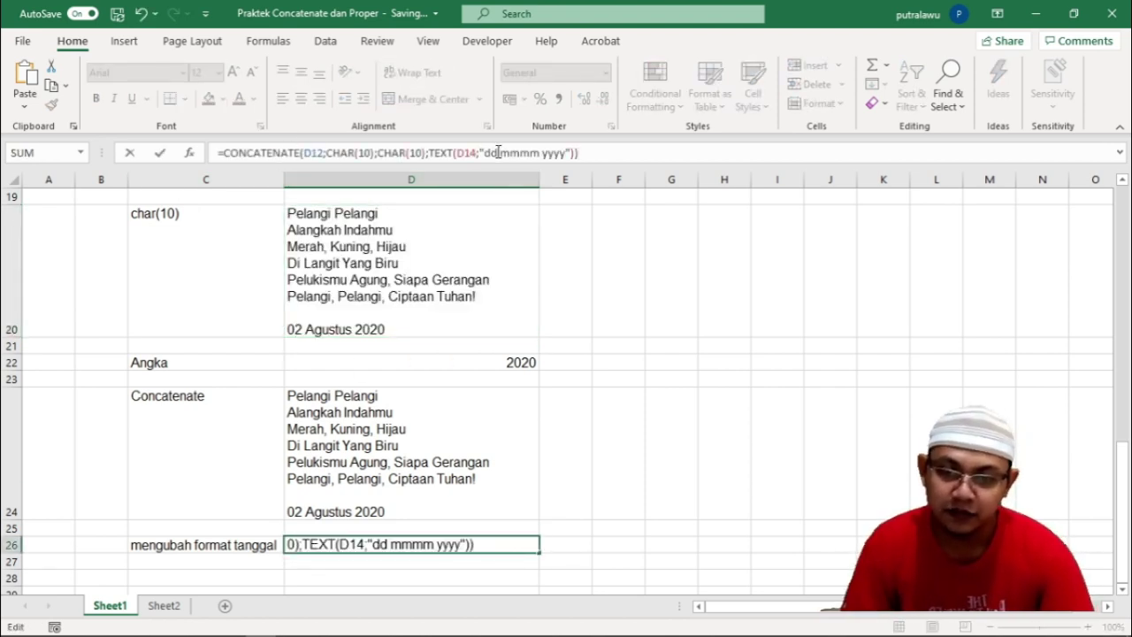
Change the date format in D26's TEXT function to "dd-mm-yy"
left_click(542, 152)
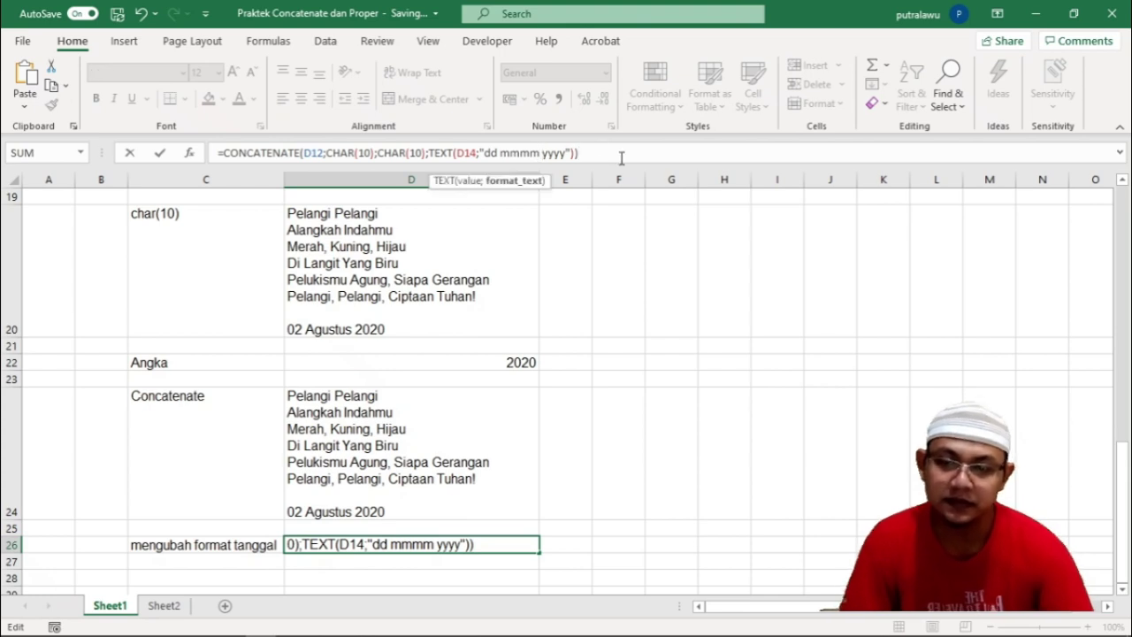
key("BackSpace")
key("BackSpace")
key("BackSpace")
key("BackSpace")
key("BackSpace")
key("BackSpace")
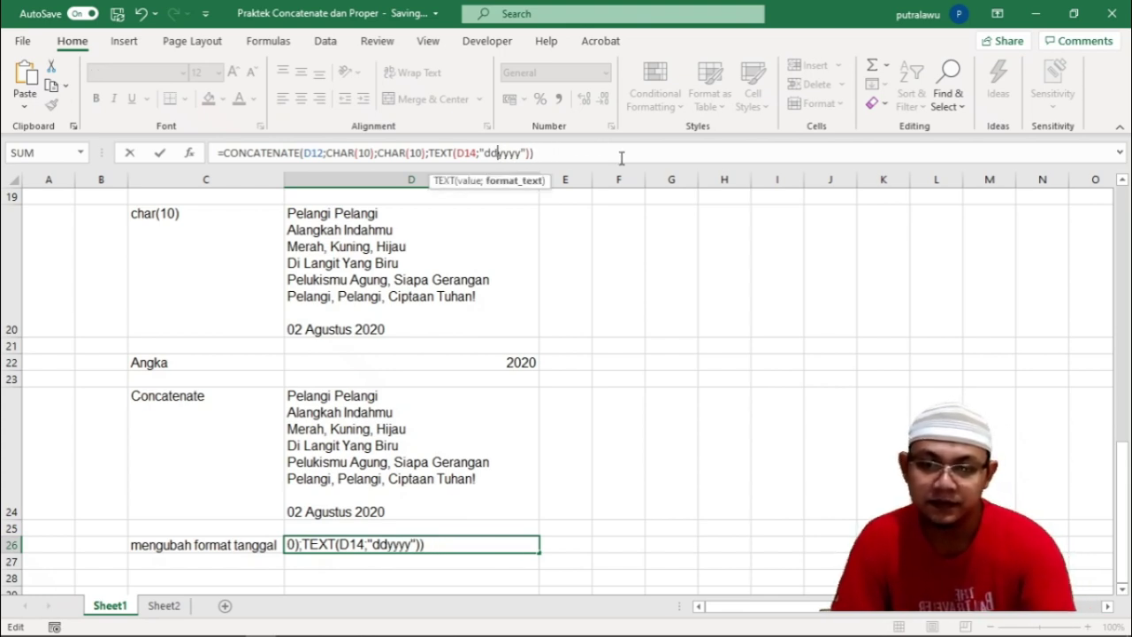
type("-")
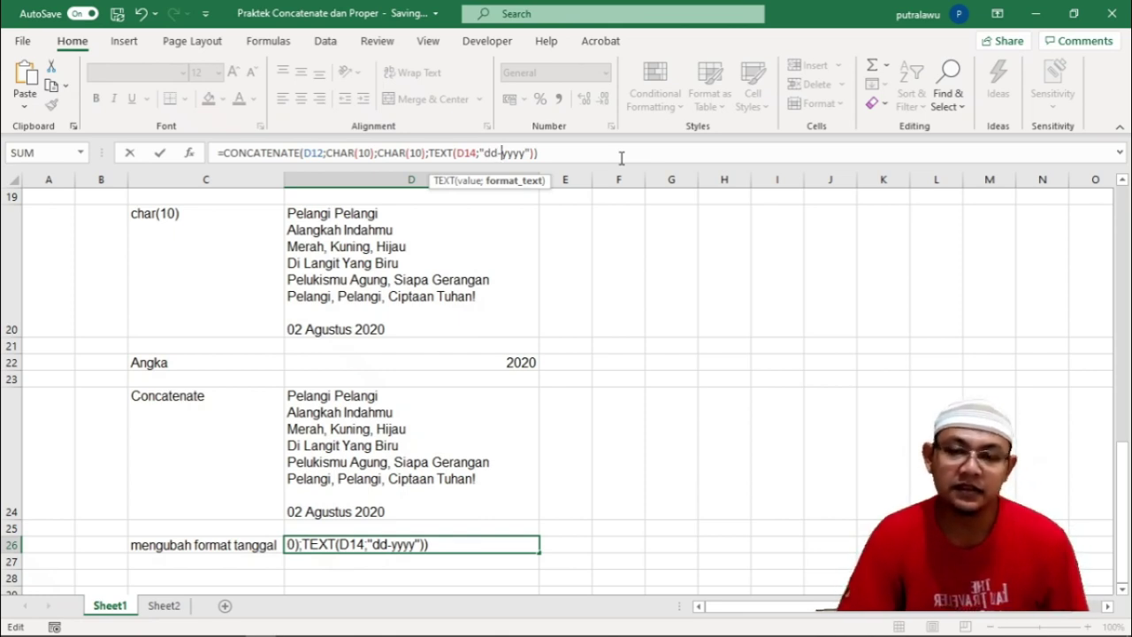
type("mm")
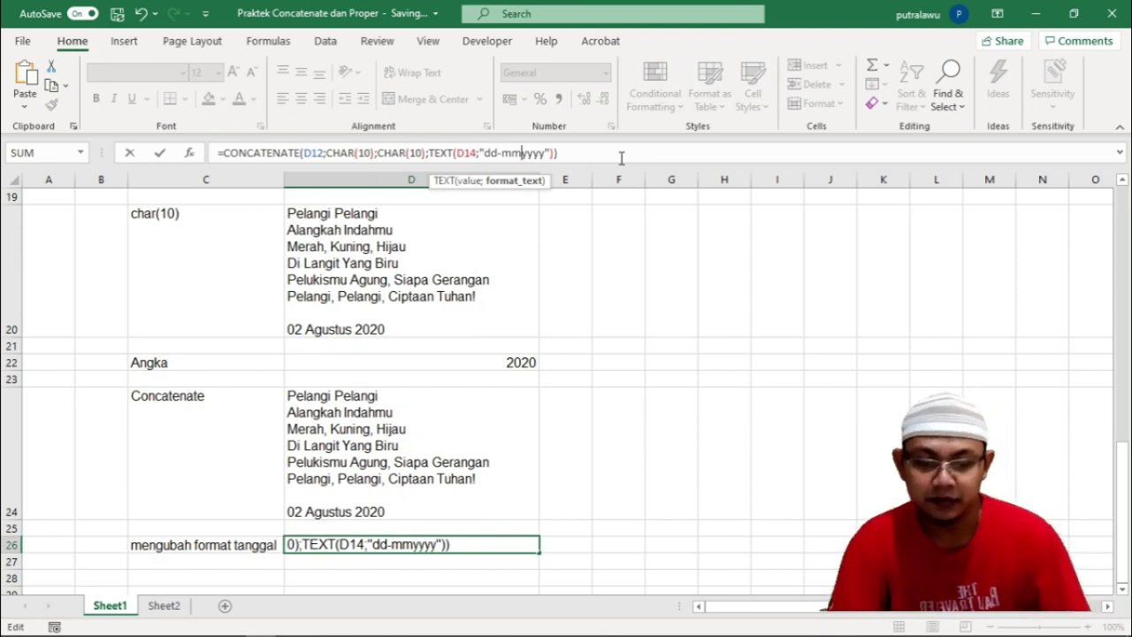
type("-")
key("BackSpace")
key("BackSpace")
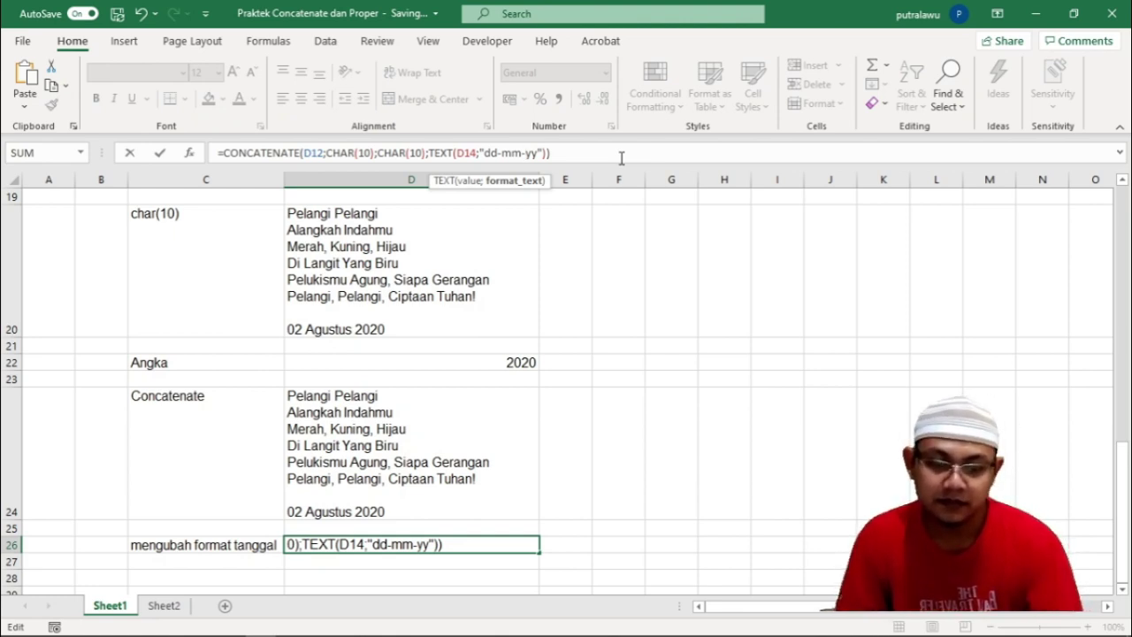
key("Return")
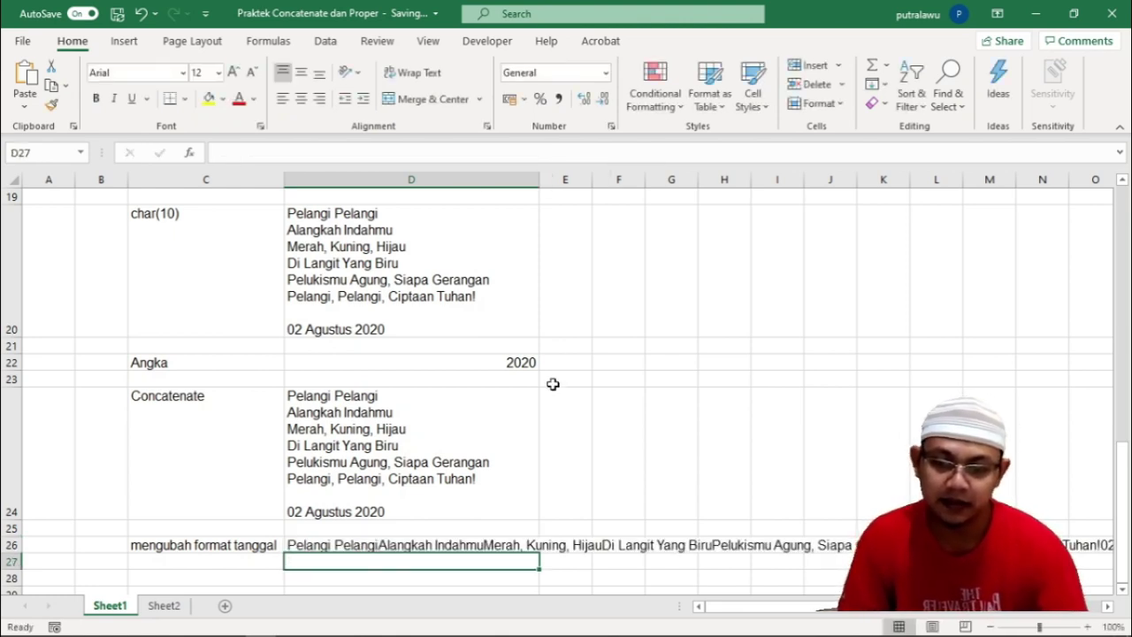
Turn on text wrapping for D26 so its line breaks display
left_click(368, 543)
left_click(413, 72)
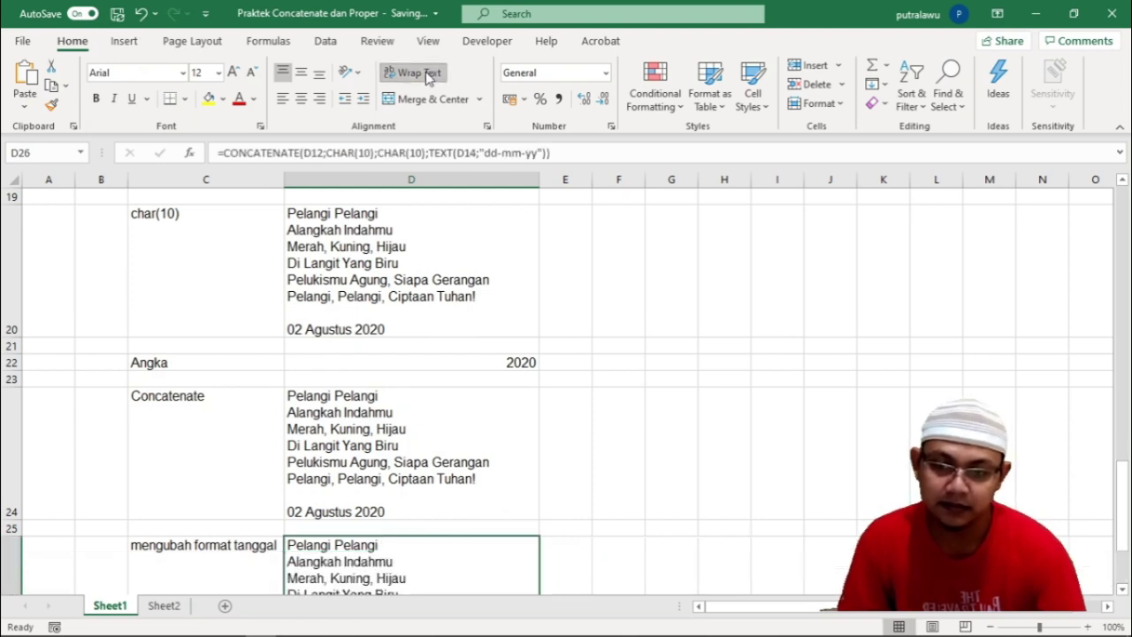
scroll(319, 372, "down", 2)
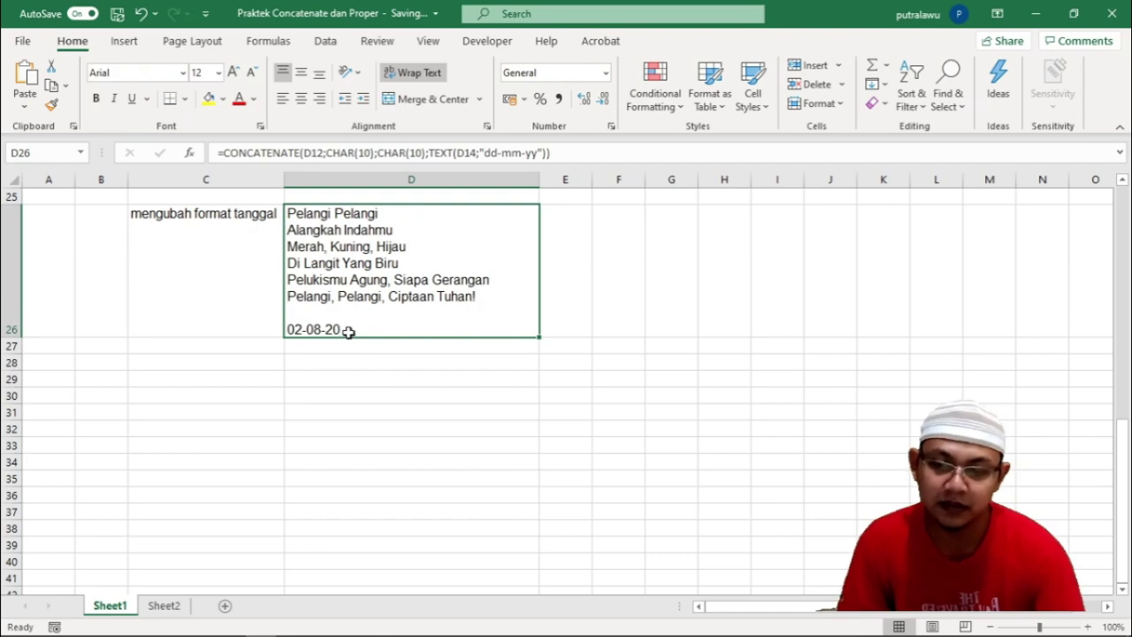
scroll(374, 357, "up", 1)
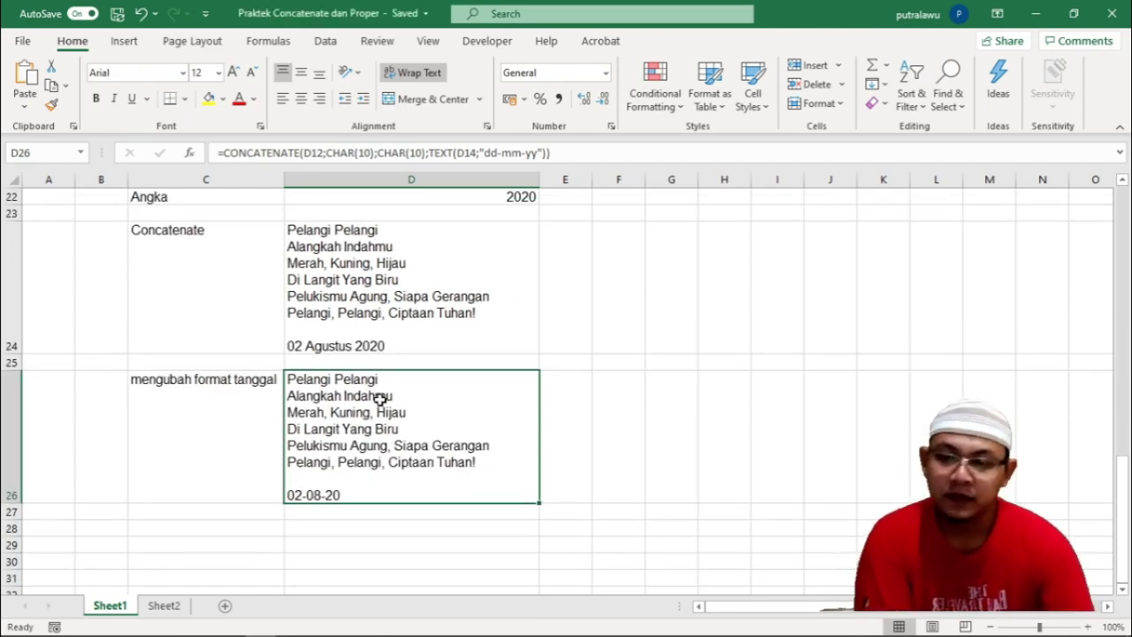
Compare the source lyrics in D2 and D3 with the highlighted target text in D6 and the concatenated text in D8
scroll(377, 400, "up", 2)
scroll(377, 404, "up", 6)
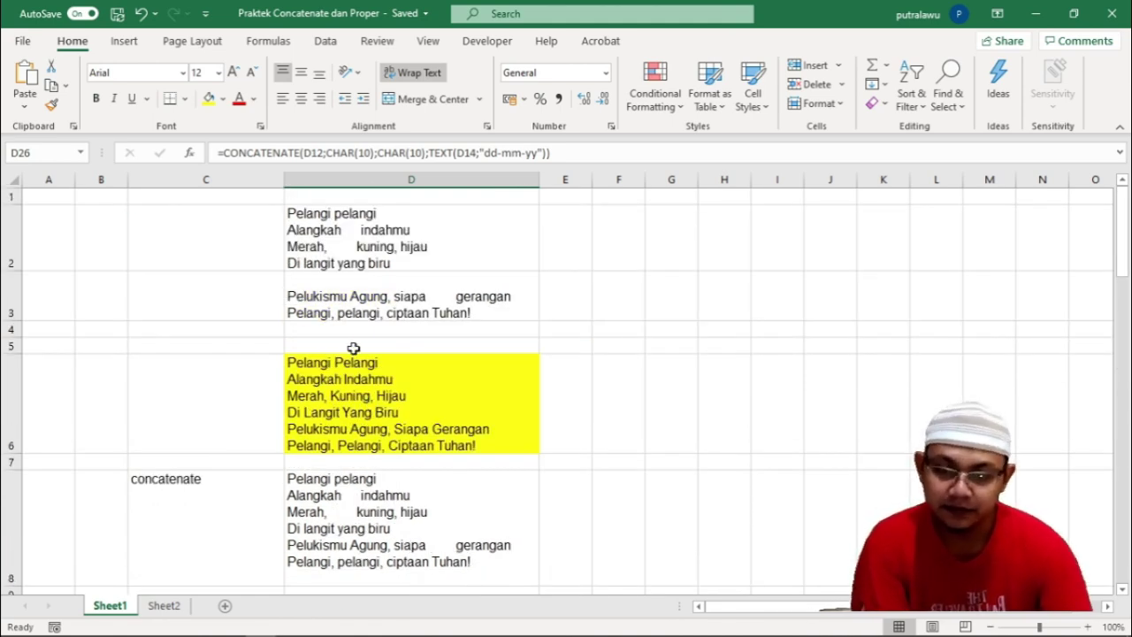
scroll(337, 393, "down", 1)
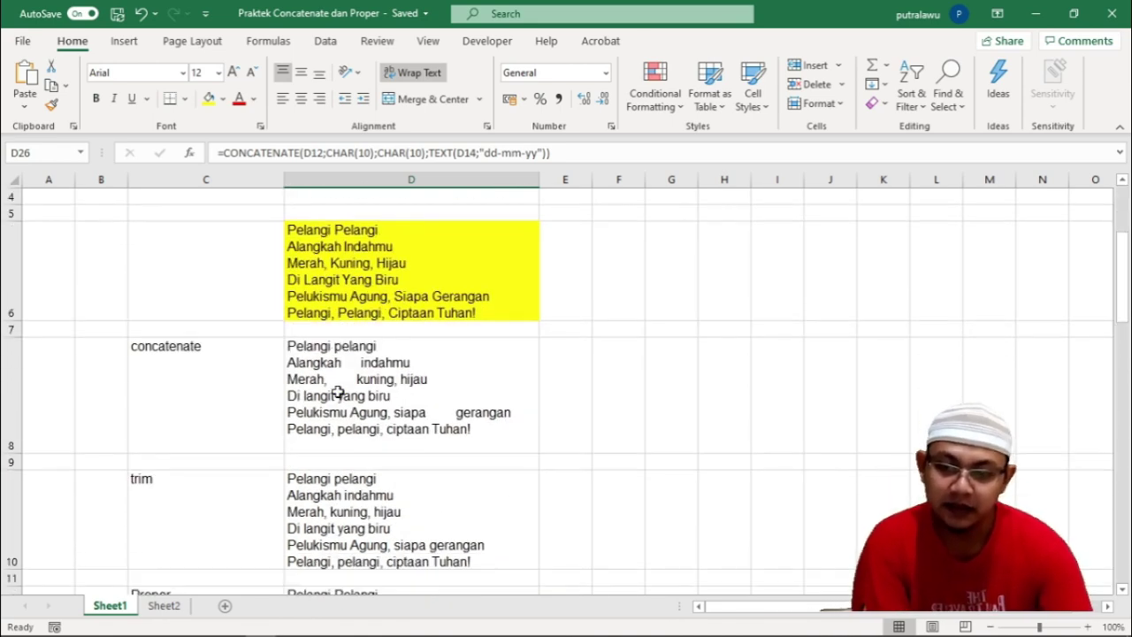
scroll(337, 393, "up", 1)
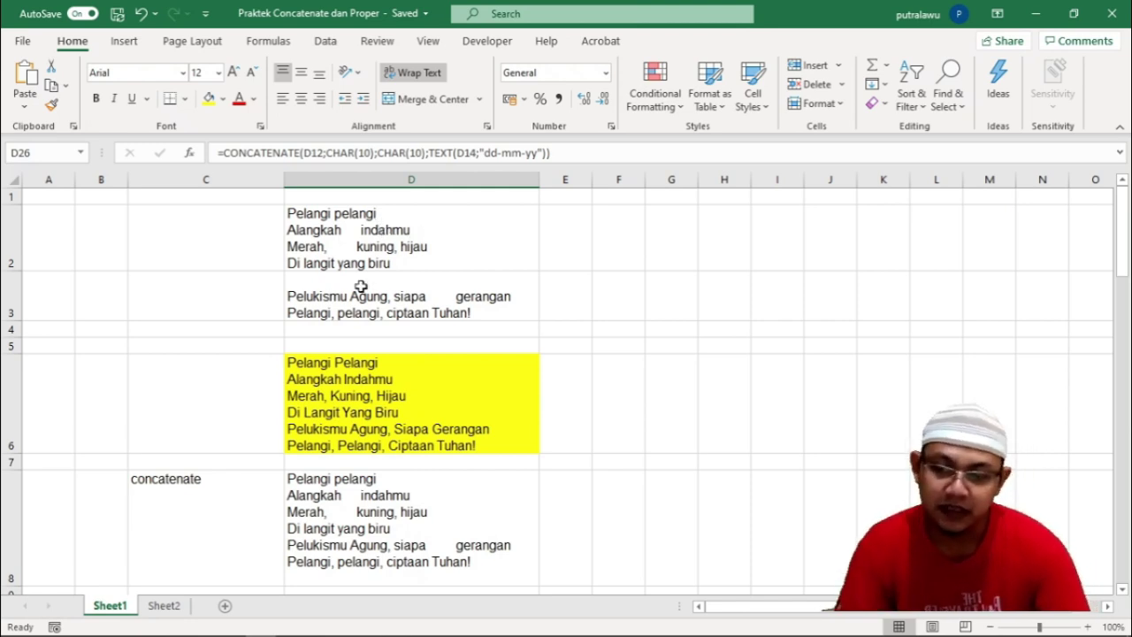
scroll(347, 349, "down", 1)
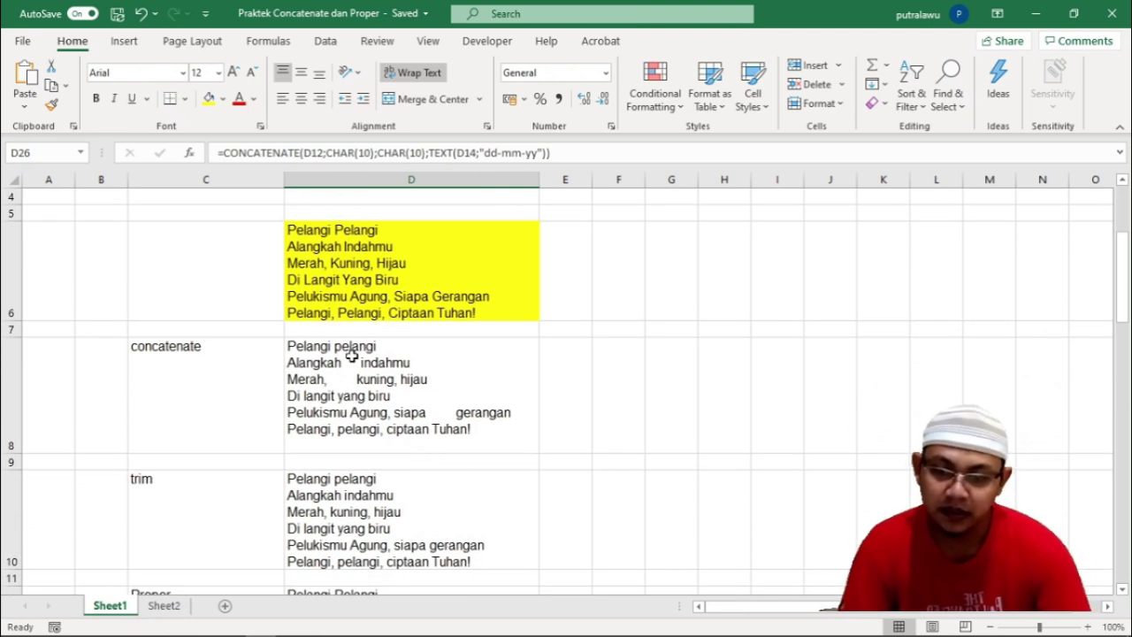
scroll(329, 380, "up", 1)
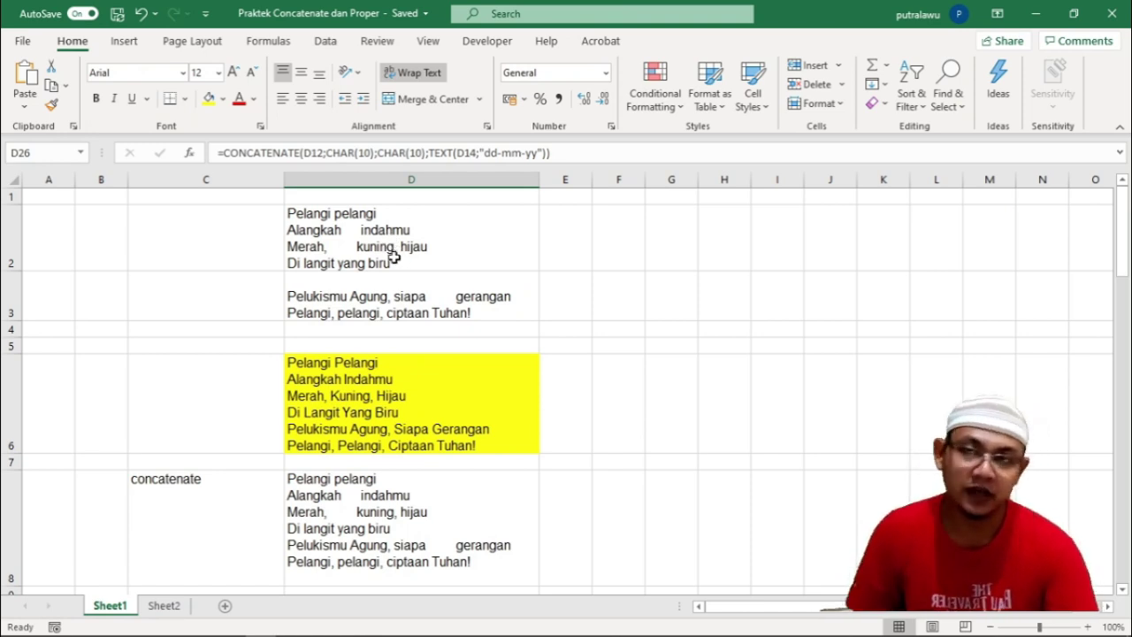
scroll(390, 270, "down", 1)
Review the TRIM formula in D10 and the CONCATENATE formula in D8, along with the Proper result in row 12
left_click(240, 518)
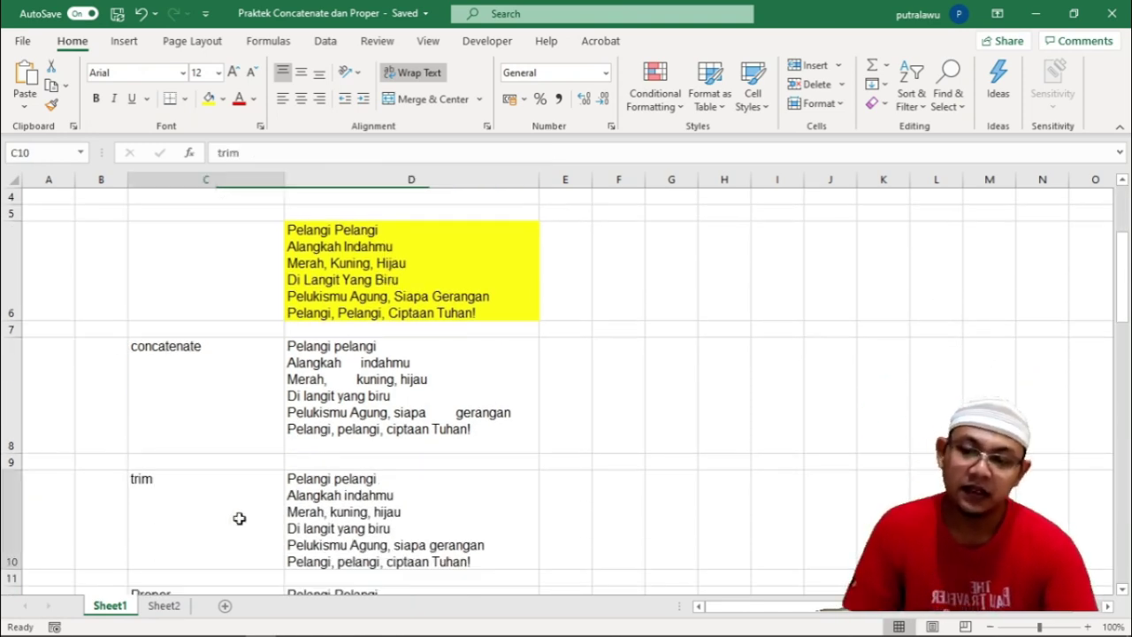
left_click(316, 501)
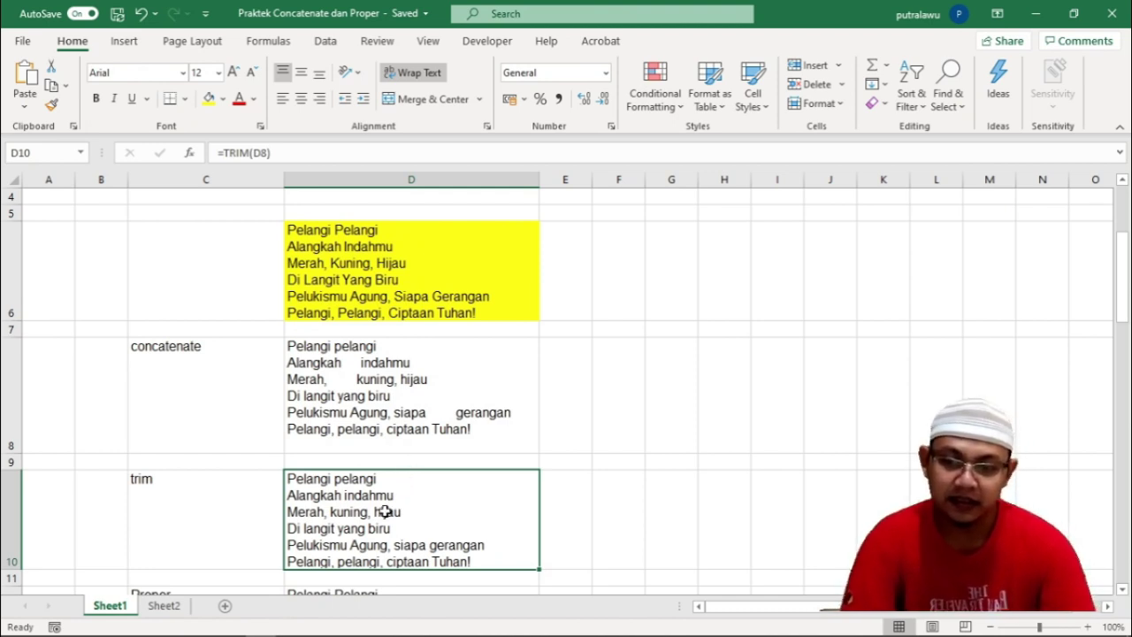
left_click(478, 375)
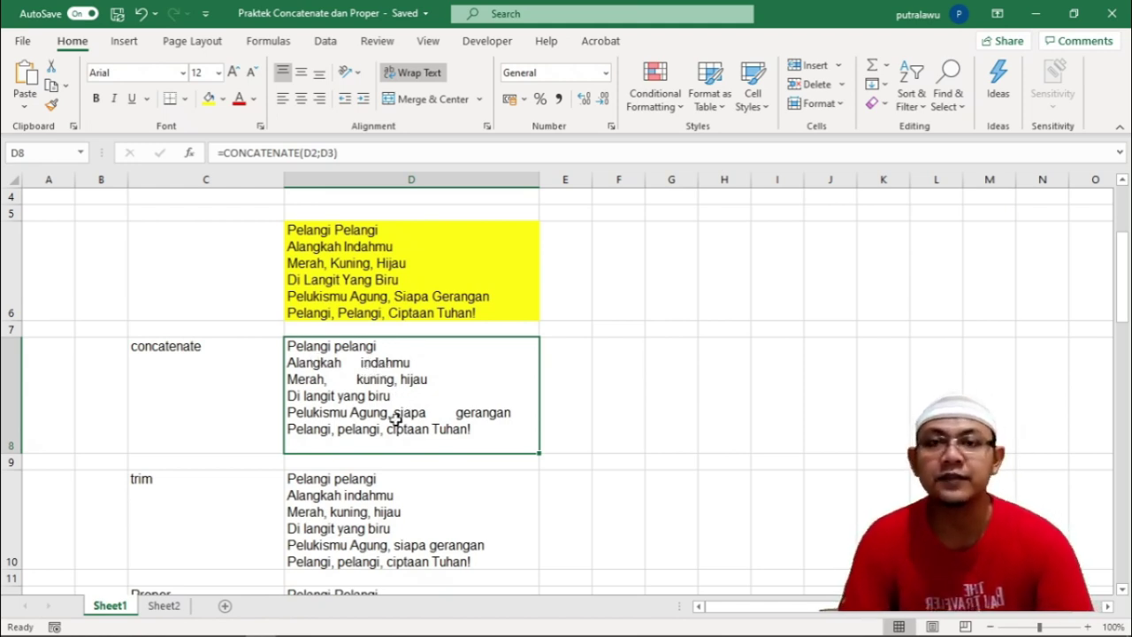
scroll(386, 438, "down", 3)
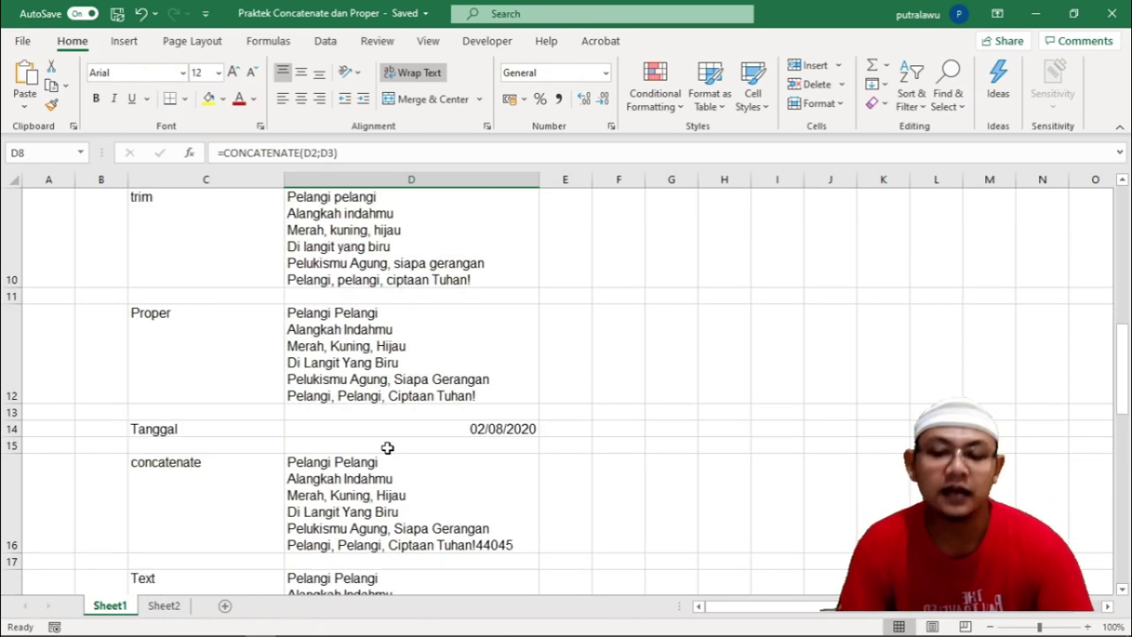
scroll(386, 447, "up", 2)
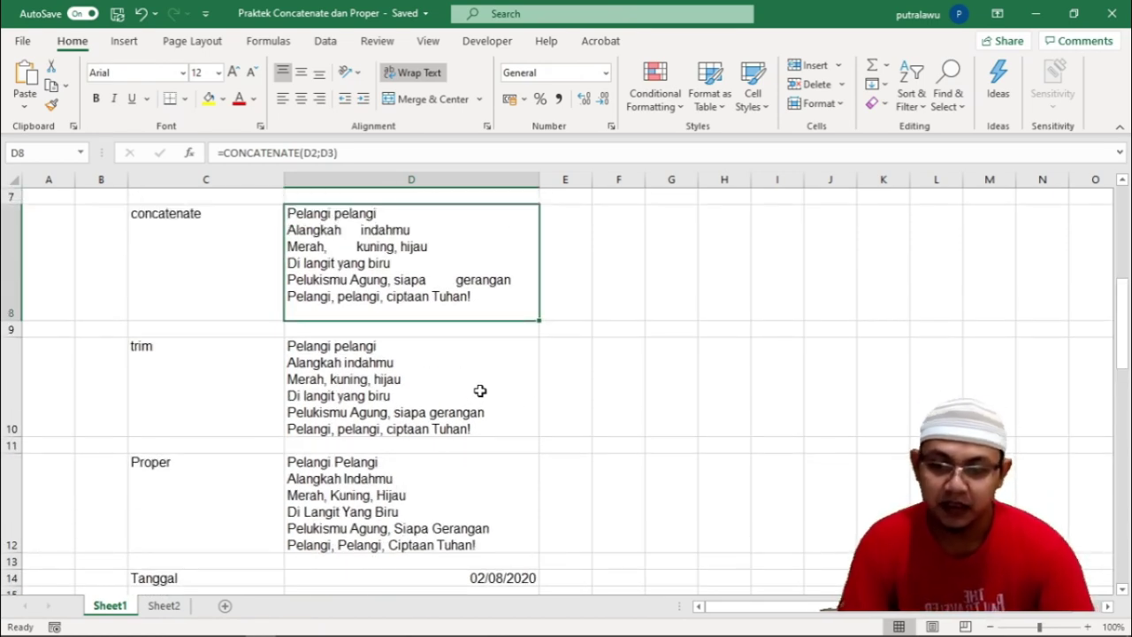
scroll(409, 451, "up", 1)
scroll(403, 405, "up", 1)
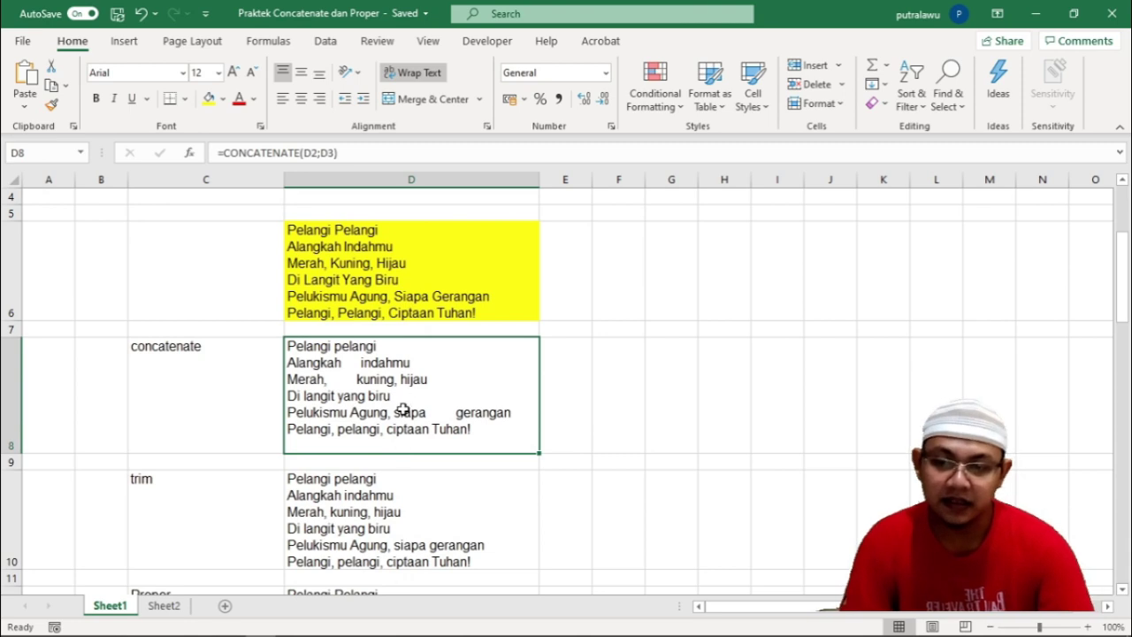
scroll(389, 434, "down", 1)
left_click(204, 487)
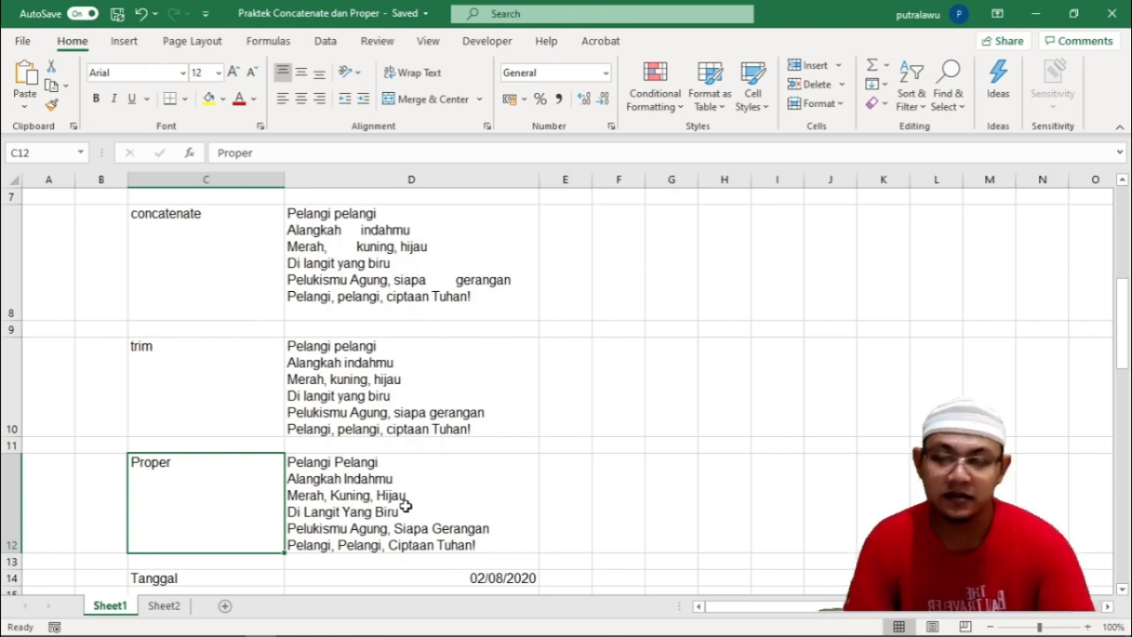
Review the Tanggal row and compare the formulas in D16 and D18 with and without the TEXT function
scroll(397, 485, "down", 1)
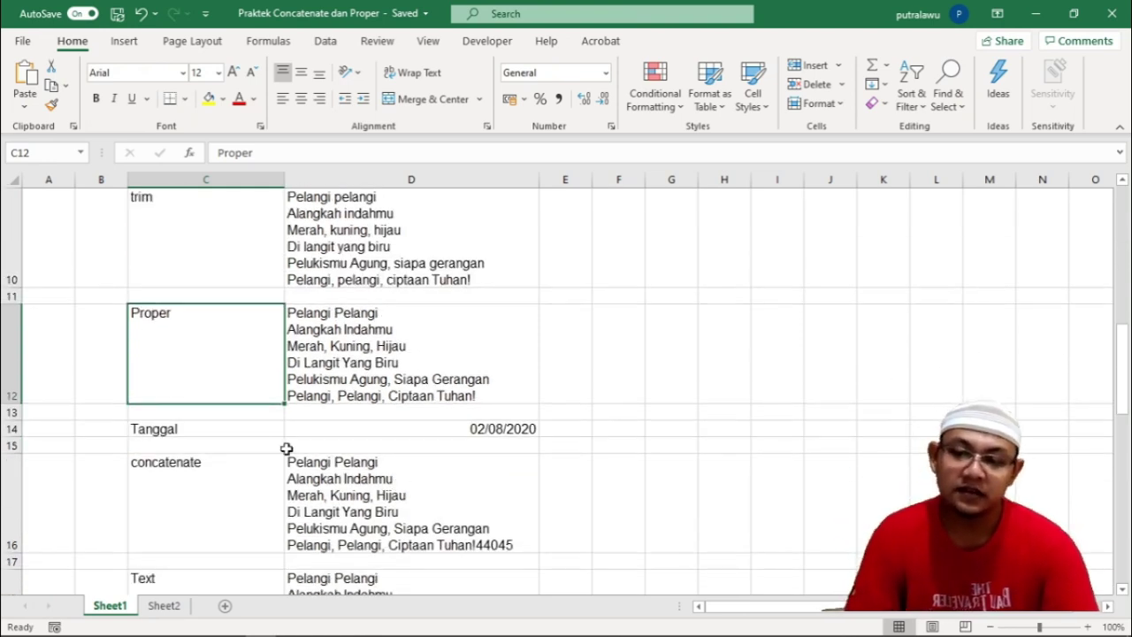
left_click(247, 429)
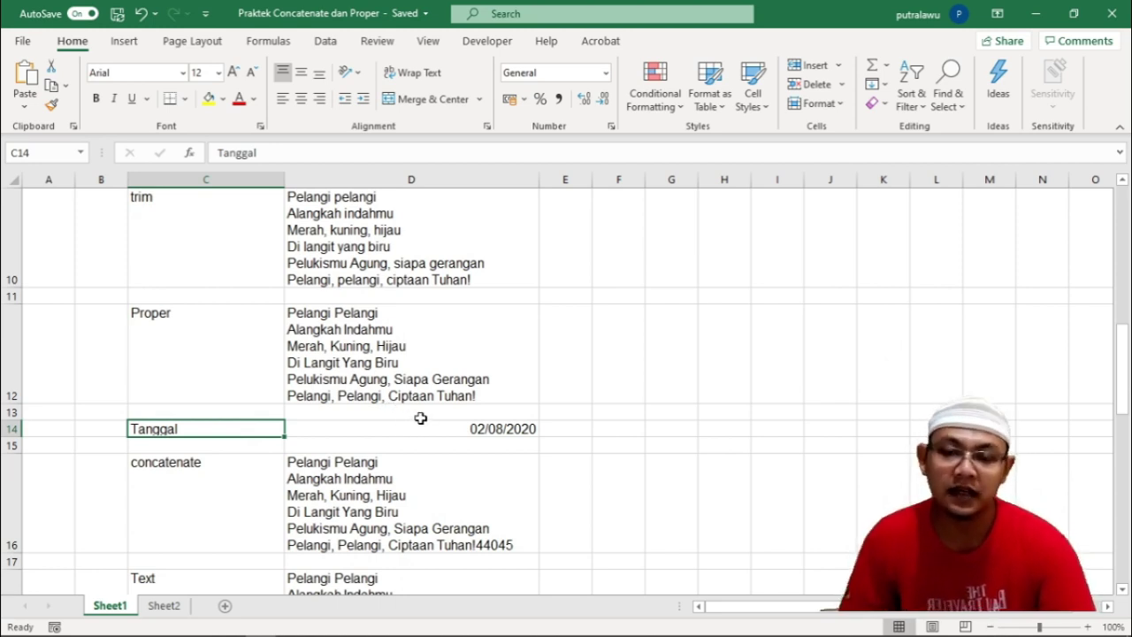
left_click(300, 482)
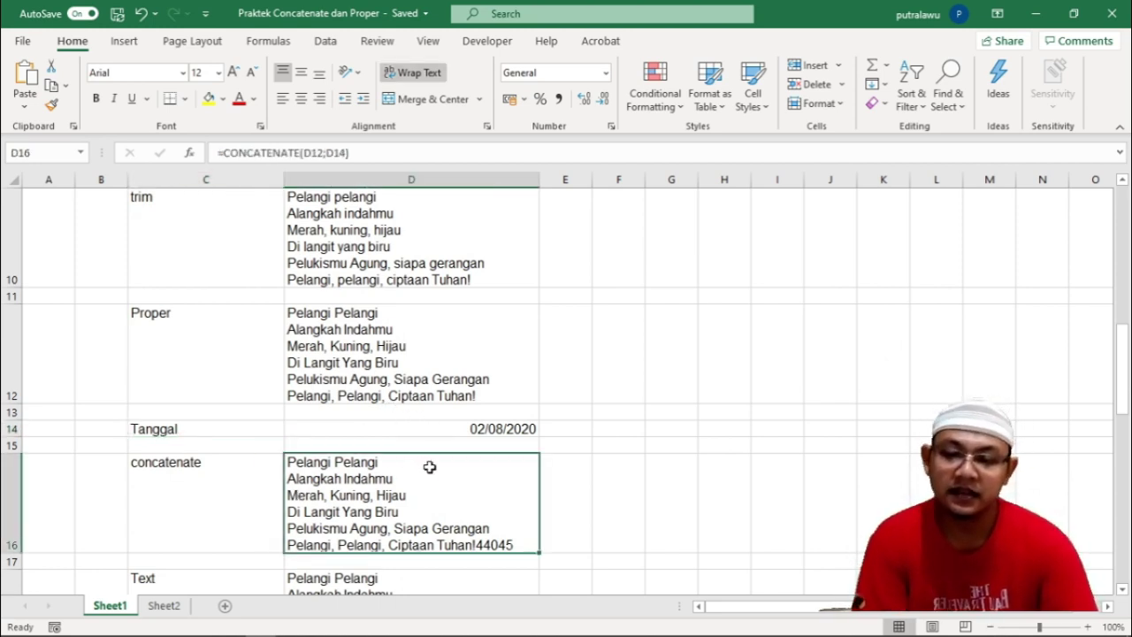
scroll(430, 467, "down", 1)
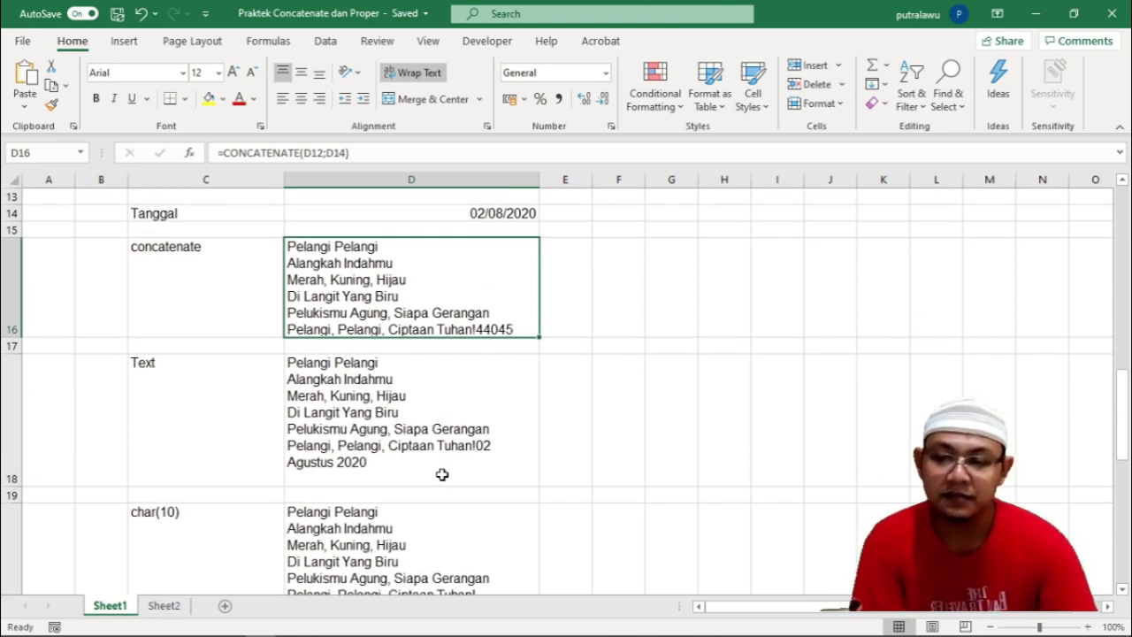
left_click(350, 417)
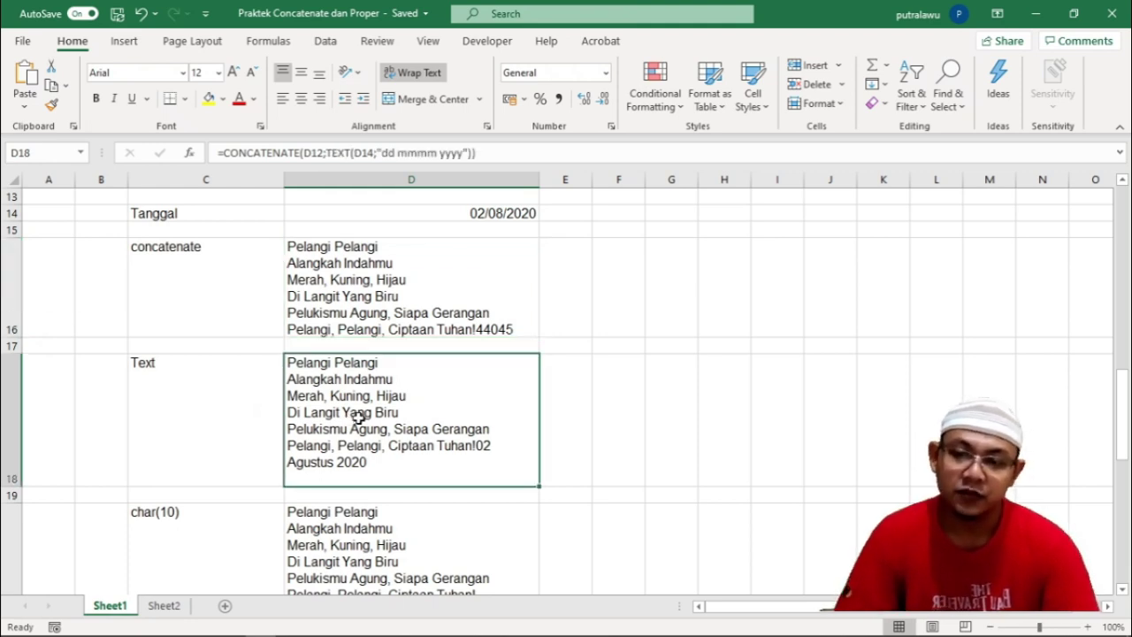
left_click(466, 329)
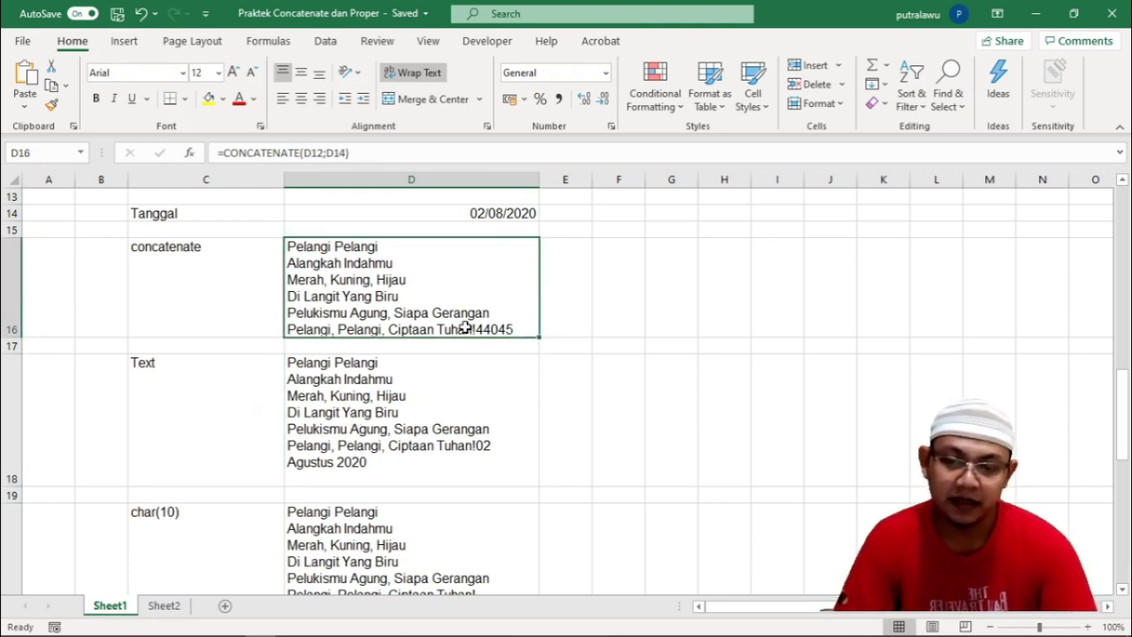
left_click(431, 428)
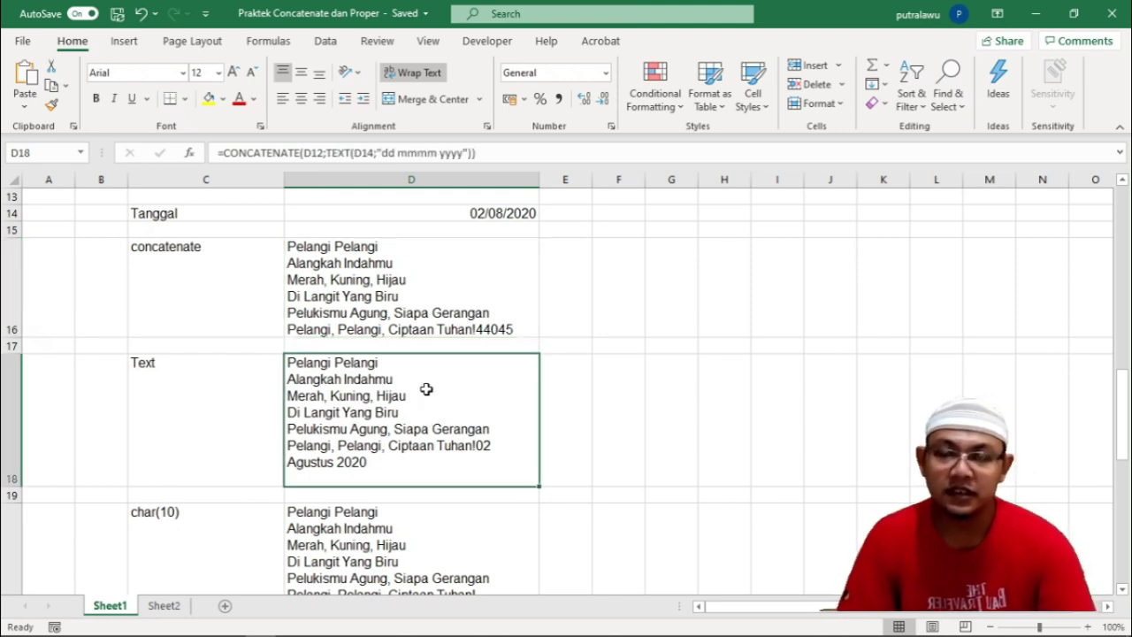
Examine the CHAR(10) formula in D20 and compare the date handling in the formulas of D24 and D26
scroll(380, 423, "down", 1)
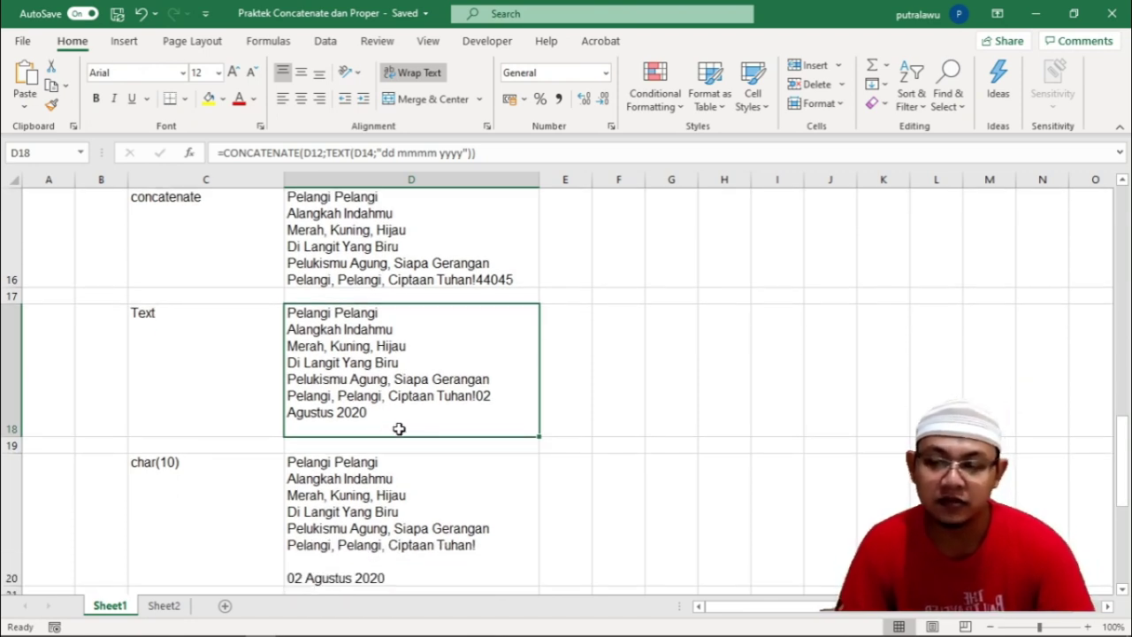
left_click(215, 505)
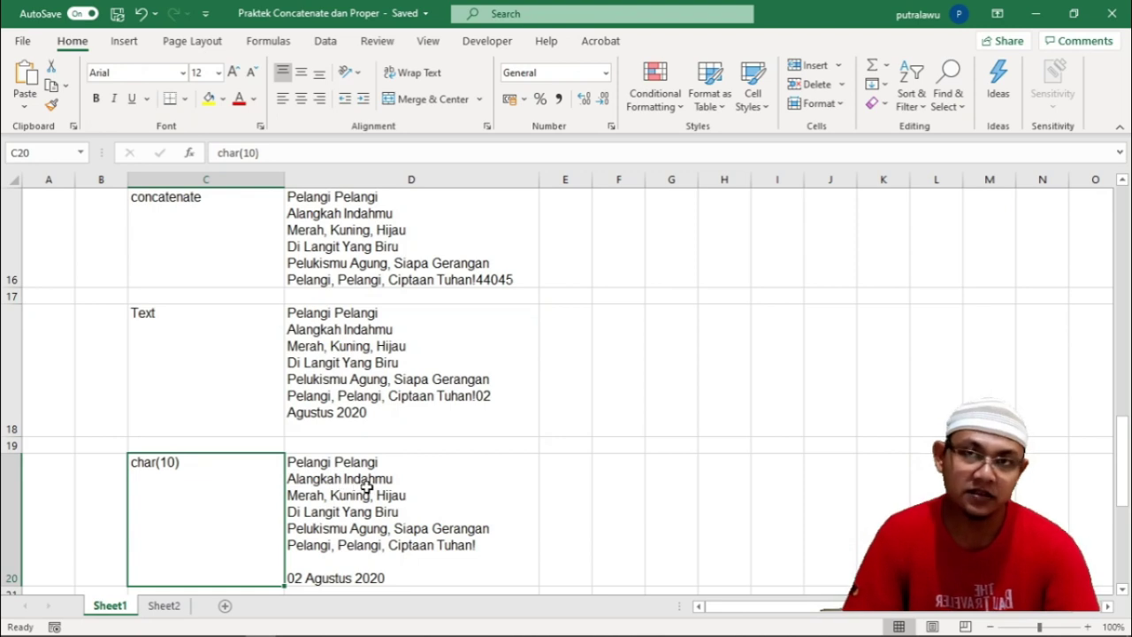
left_click(383, 515)
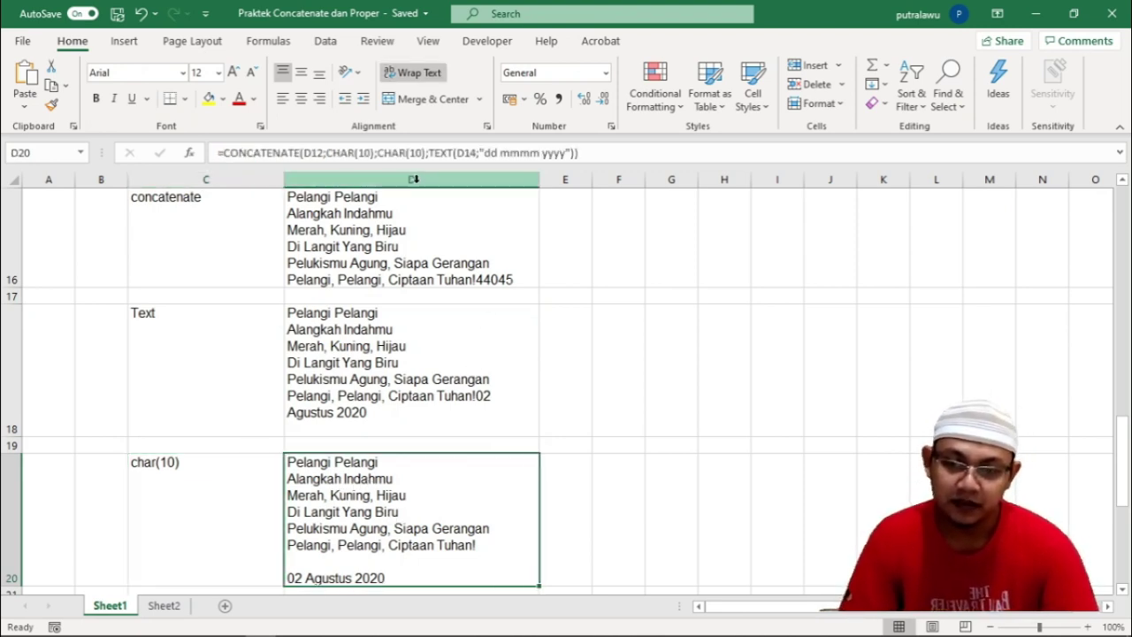
scroll(415, 469, "down", 2)
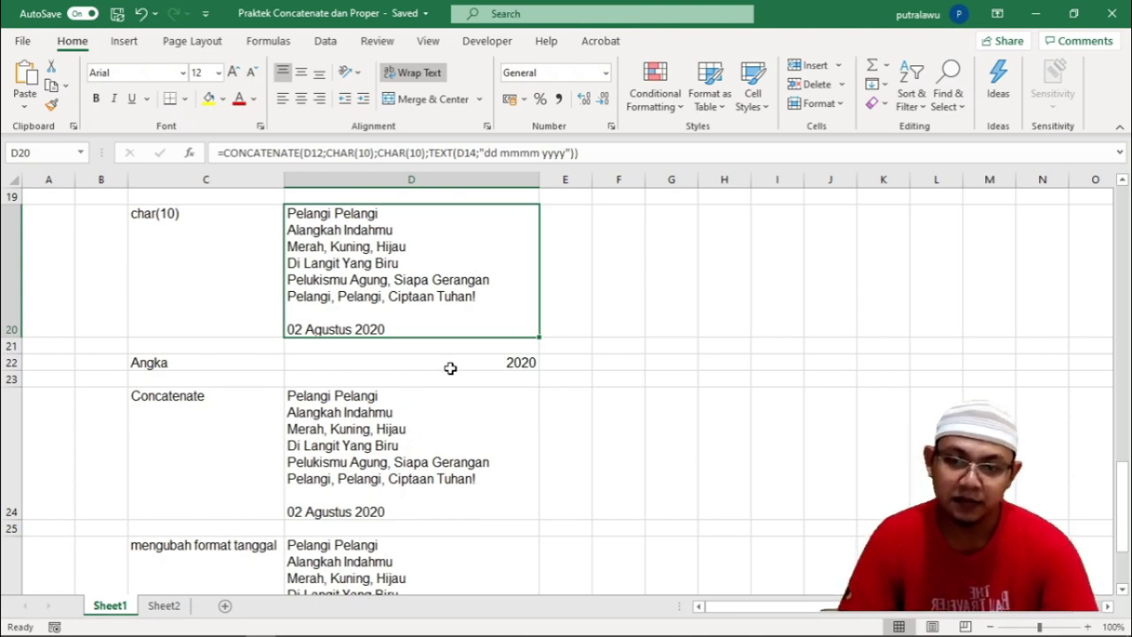
left_click(350, 479)
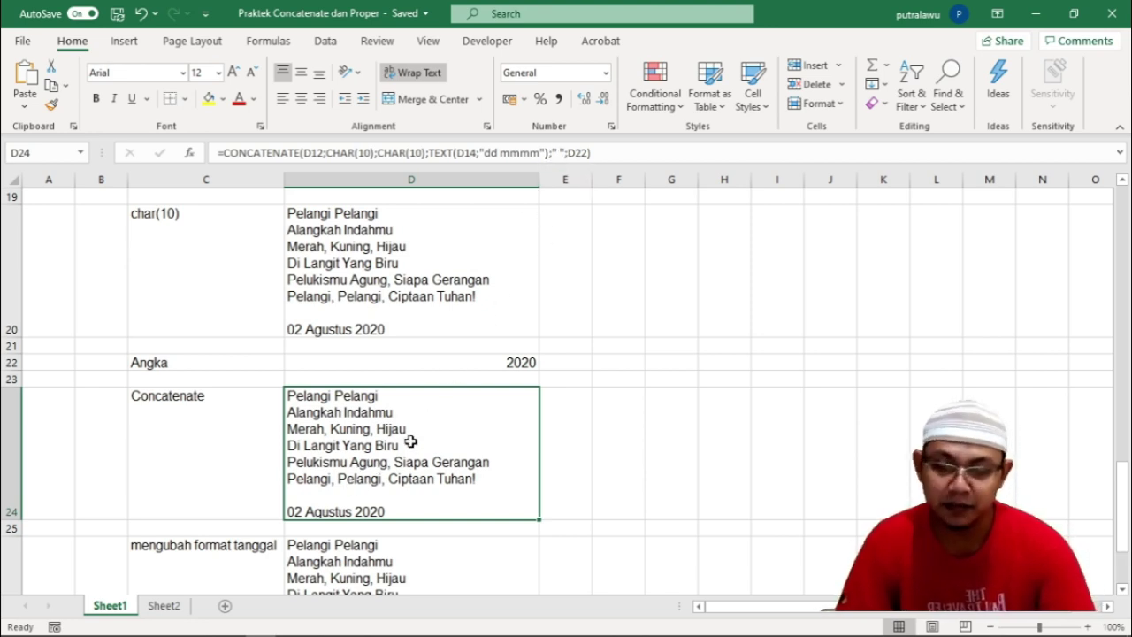
scroll(431, 467, "down", 1)
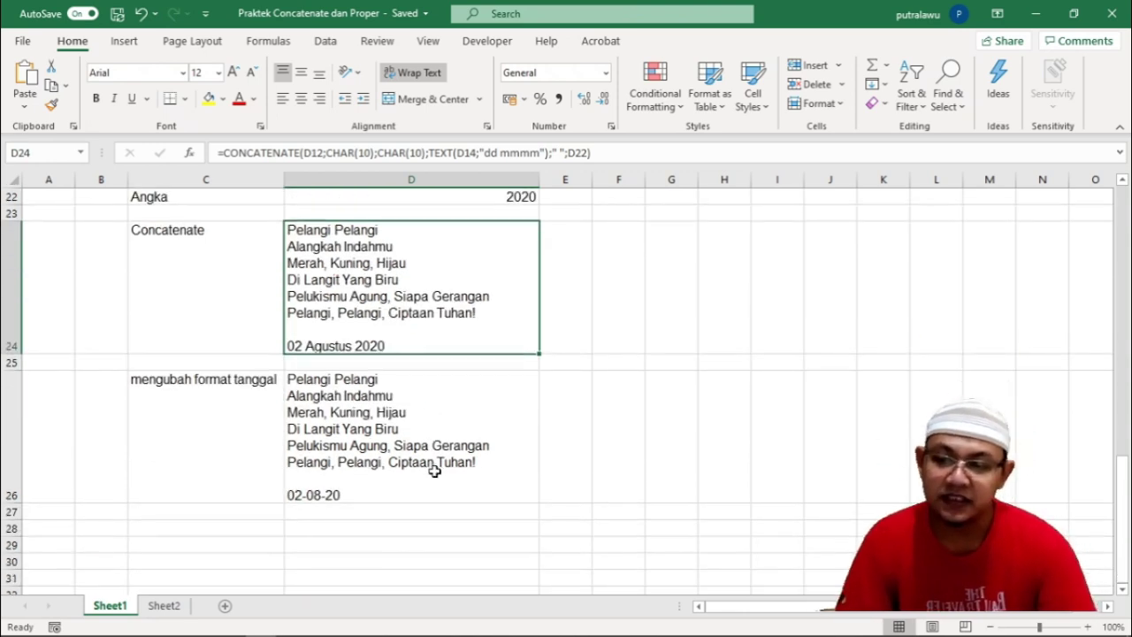
left_click(350, 467)
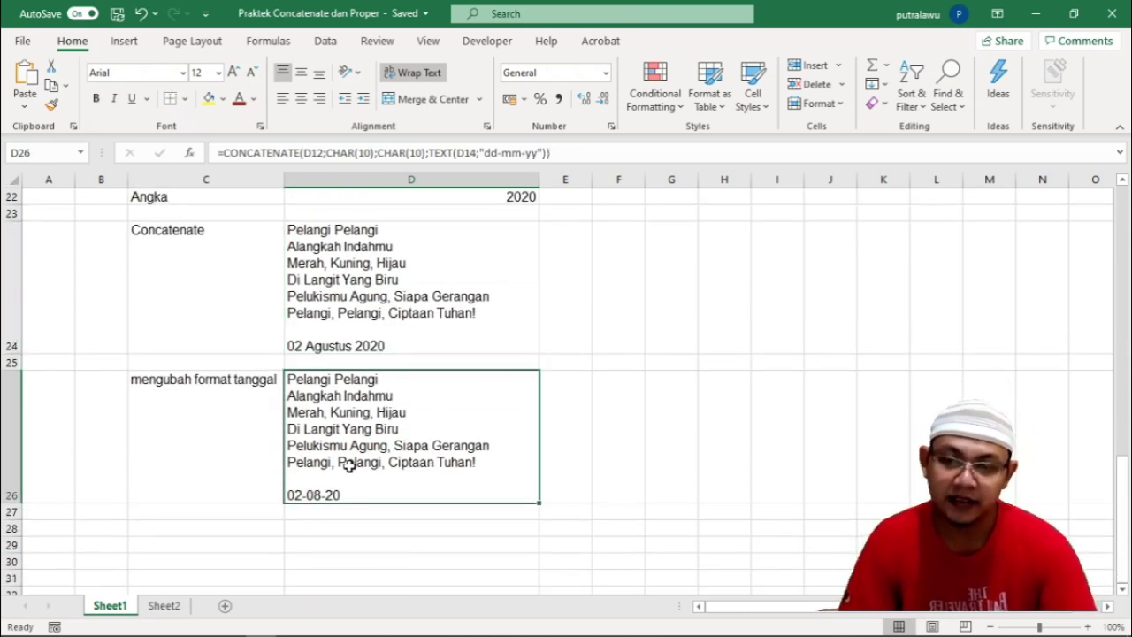
left_click(364, 341)
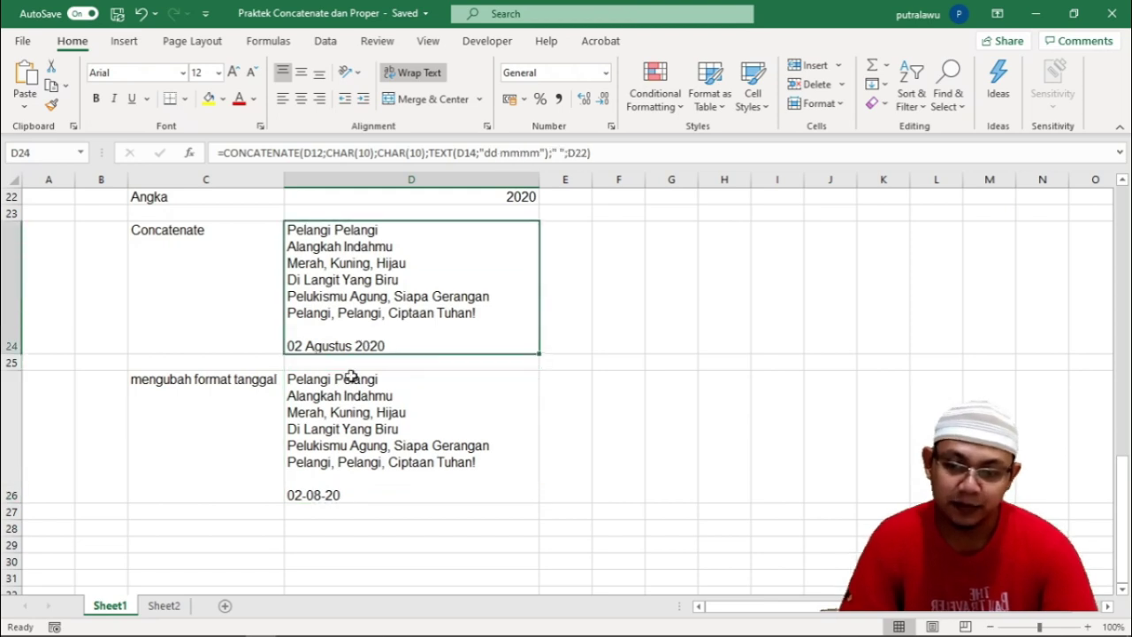
left_click(337, 461)
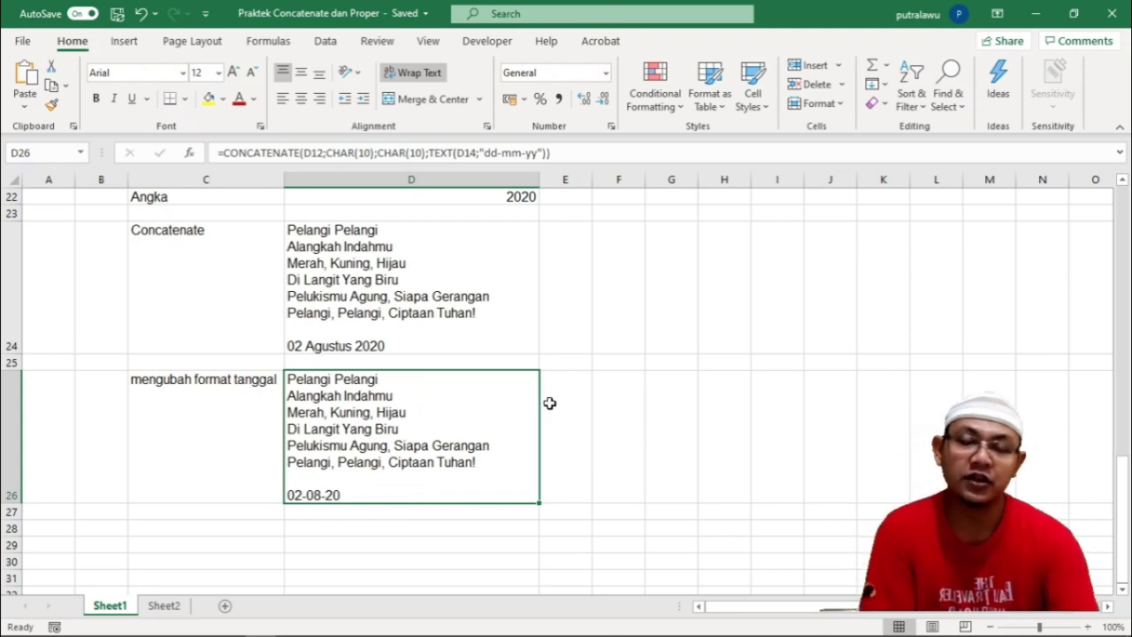
scroll(354, 405, "up", 2)
scroll(351, 403, "up", 3)
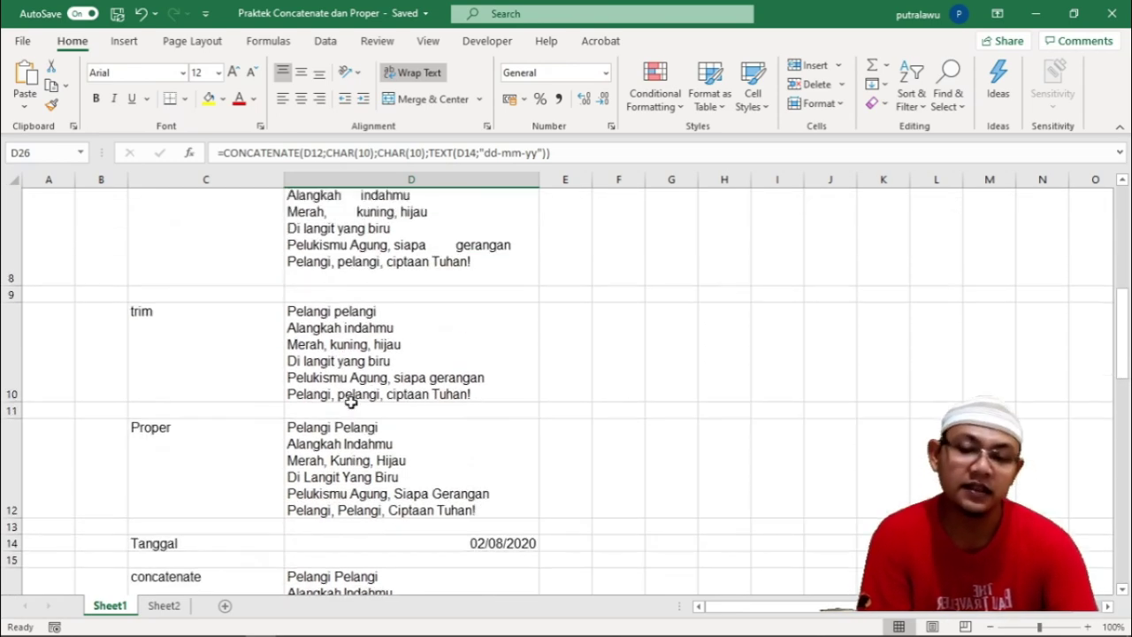